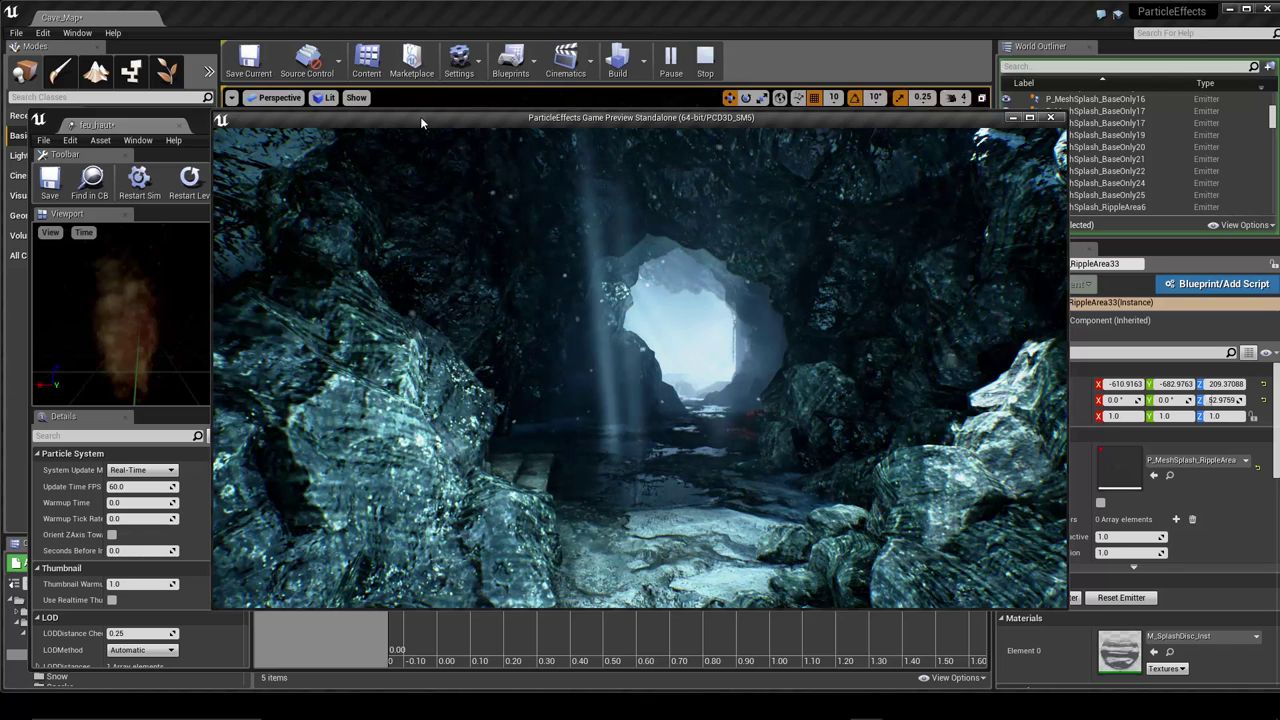
- Close the standalone cave preview window to get back to the Cascade particle editor
left_click(1051, 118)
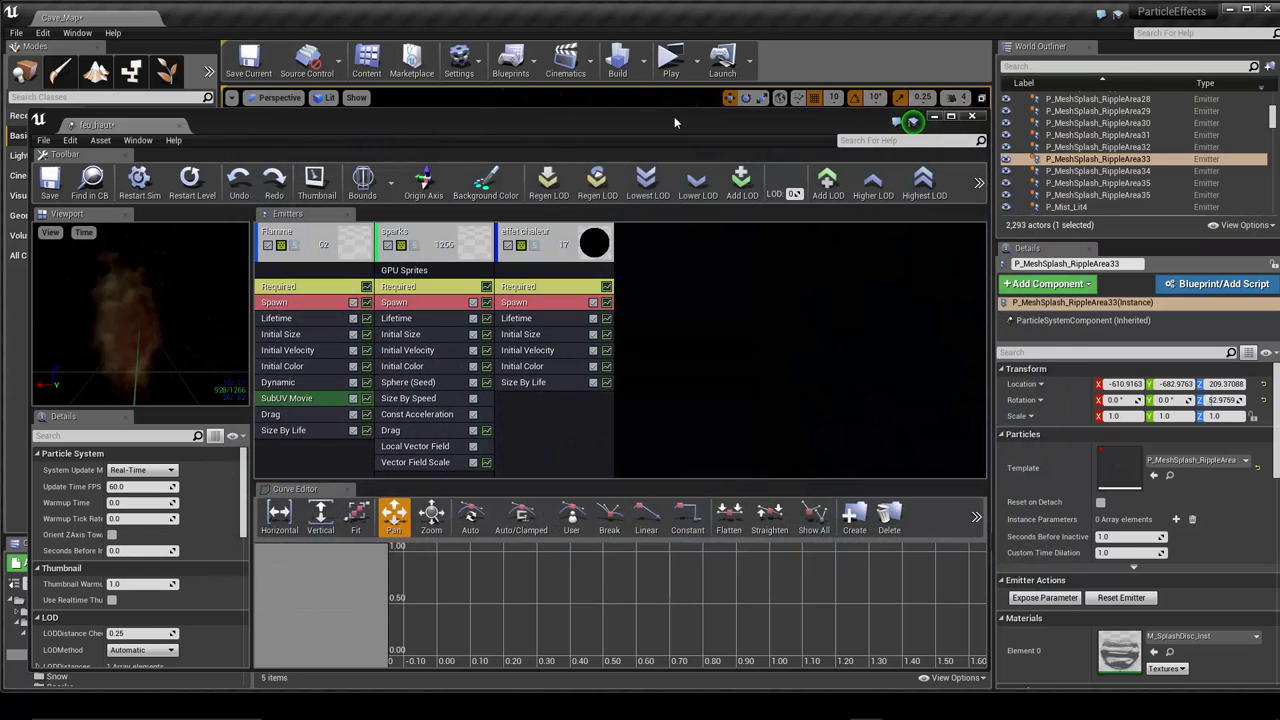
- Drag the Cascade editor off to the right so the Cave_Map level viewport shows
mouse_move(454, 121)
left_mouse_down()
mouse_move(536, 100)
mouse_move(517, 104)
left_mouse_up()
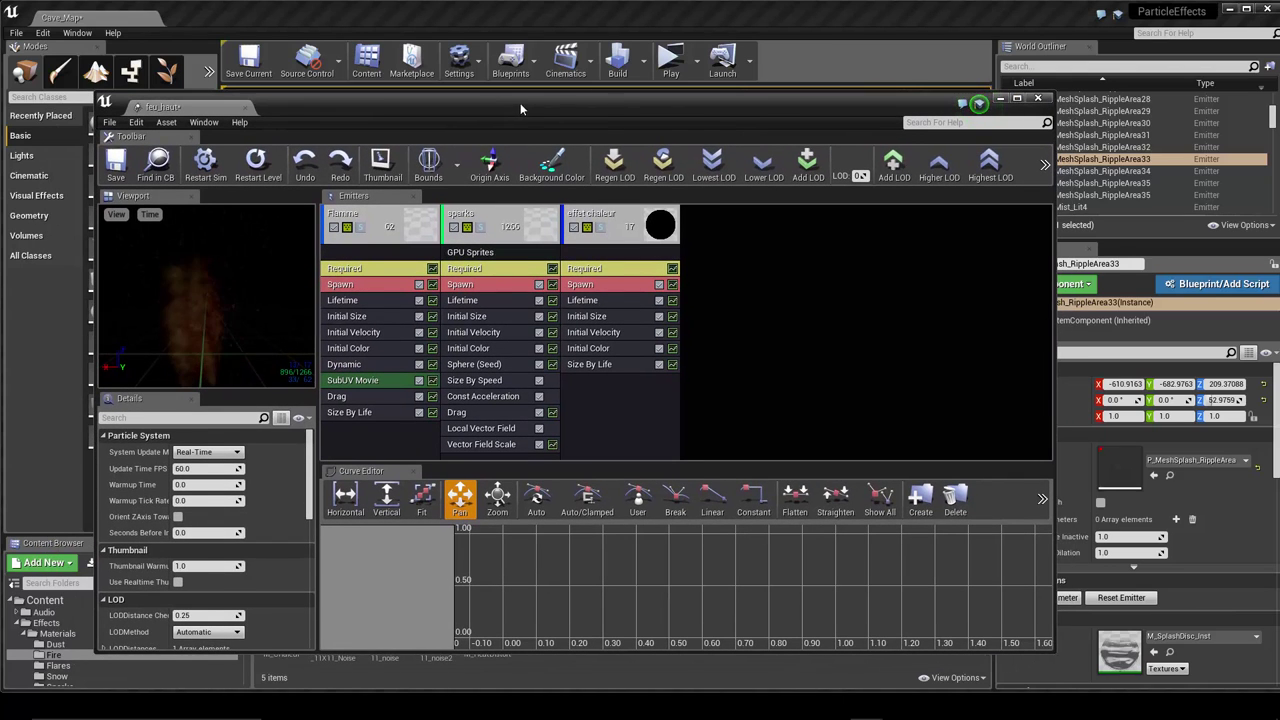
left_click_drag(520, 108, 640, 82)
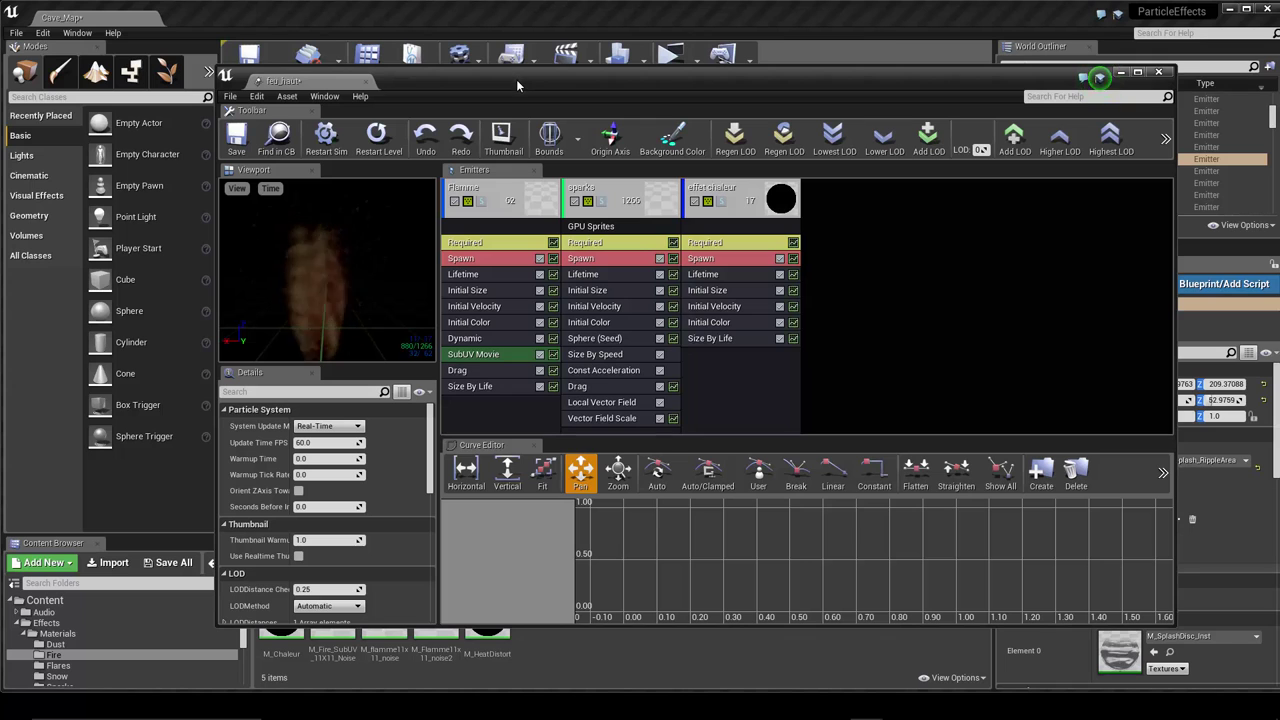
left_click_drag(513, 79, 1279, 110)
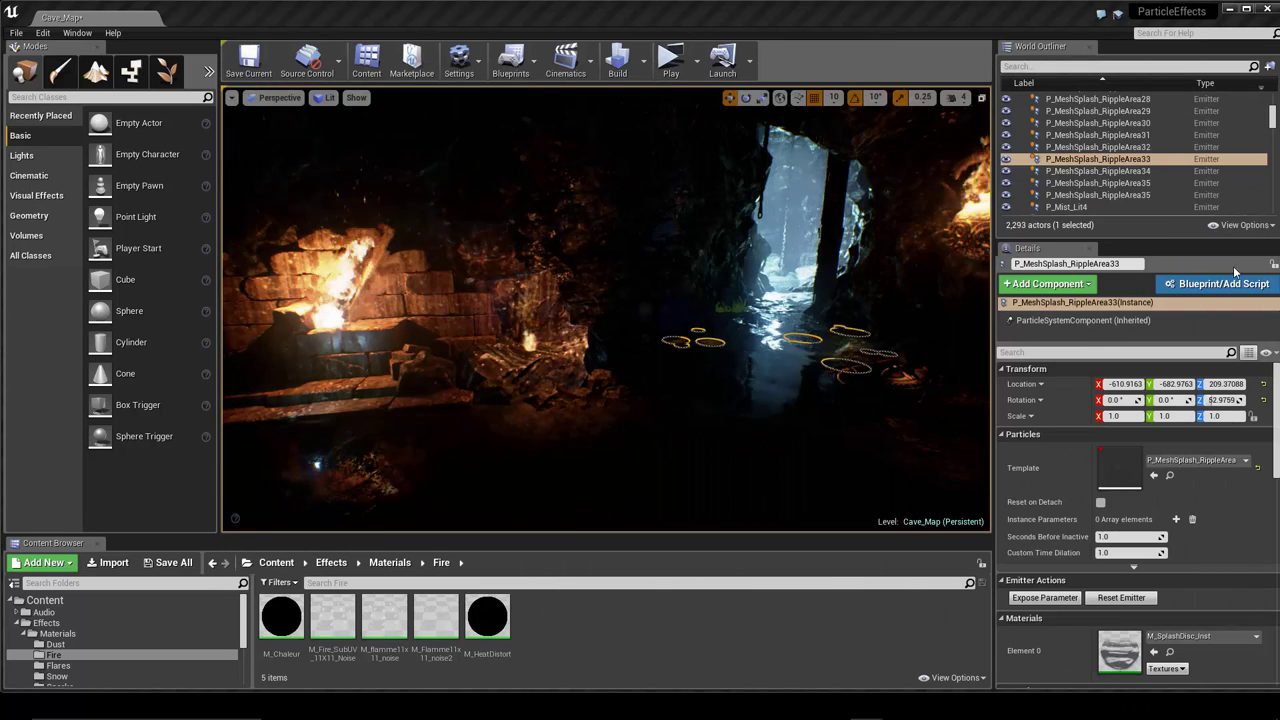
- Zoom in and turn the view to centre the cave fire, then make the content browser taller
scroll(537, 363, "up", 3)
scroll(537, 363, "up", 1)
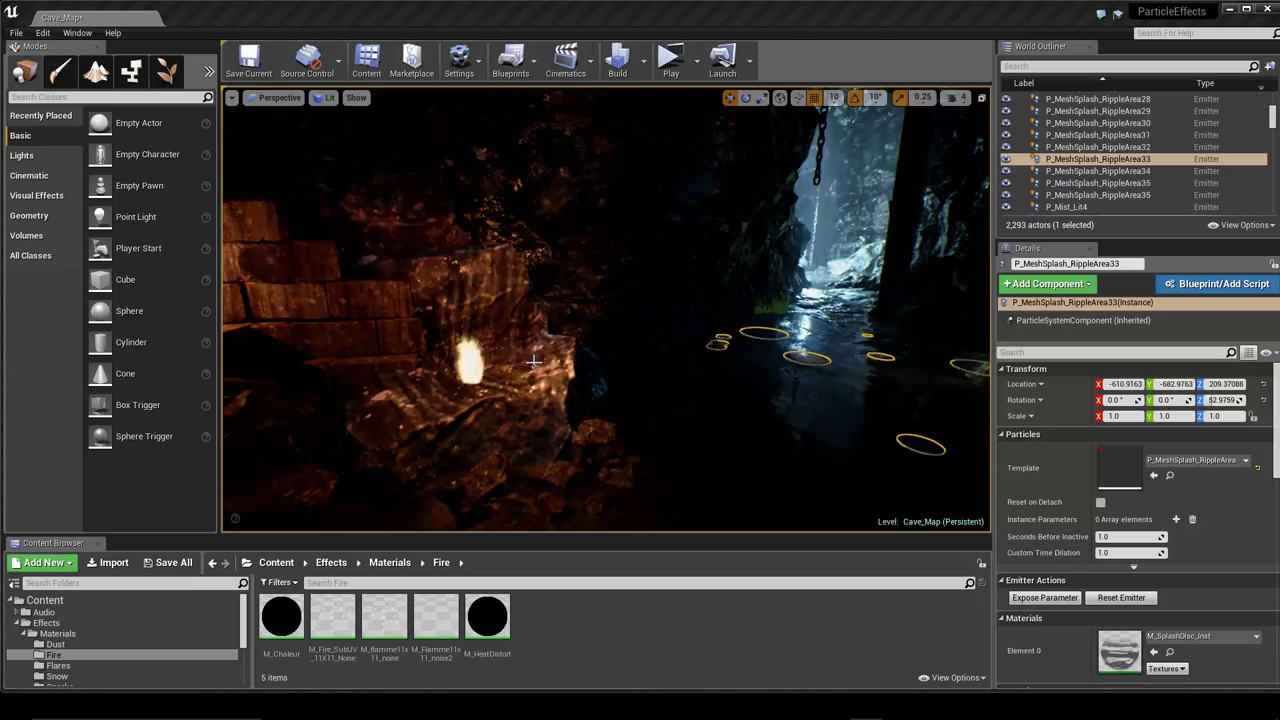
scroll(537, 363, "up", 1)
scroll(537, 363, "up", 1)
scroll(537, 363, "up", 1)
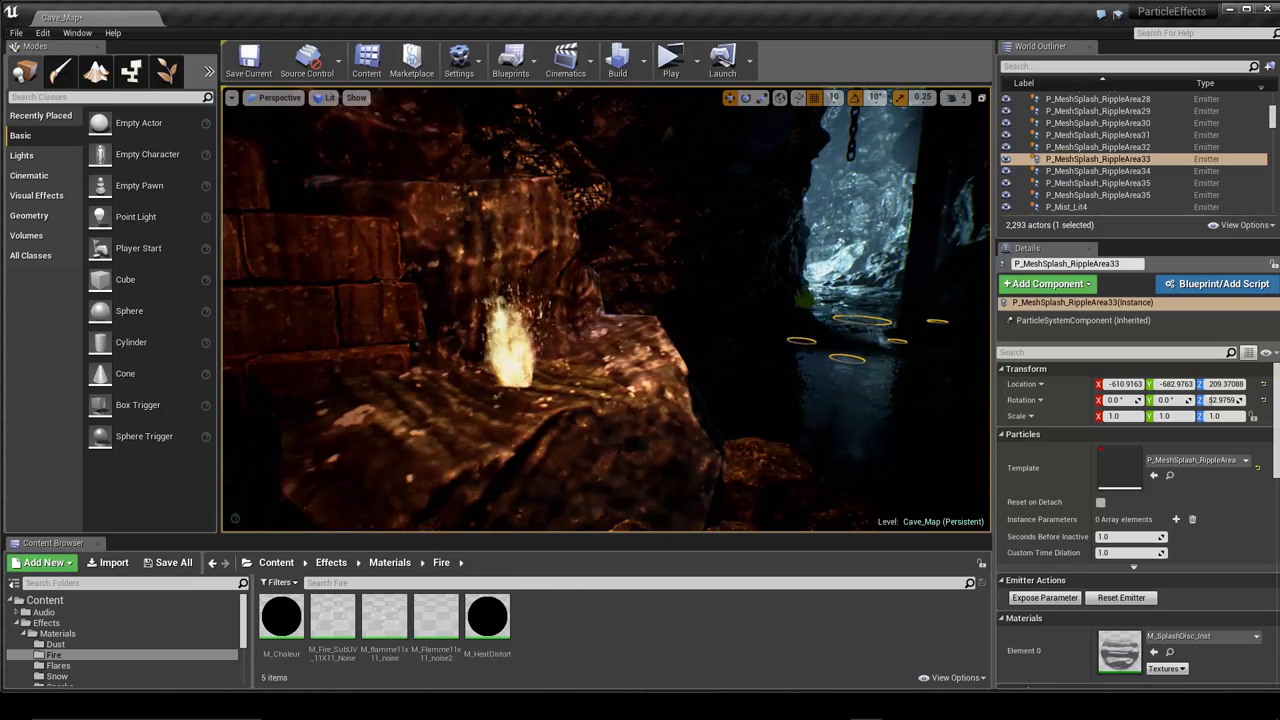
scroll(537, 363, "up", 1)
scroll(537, 363, "up", 1)
scroll(537, 363, "up", 1)
right_click_drag(537, 363, 437, 363)
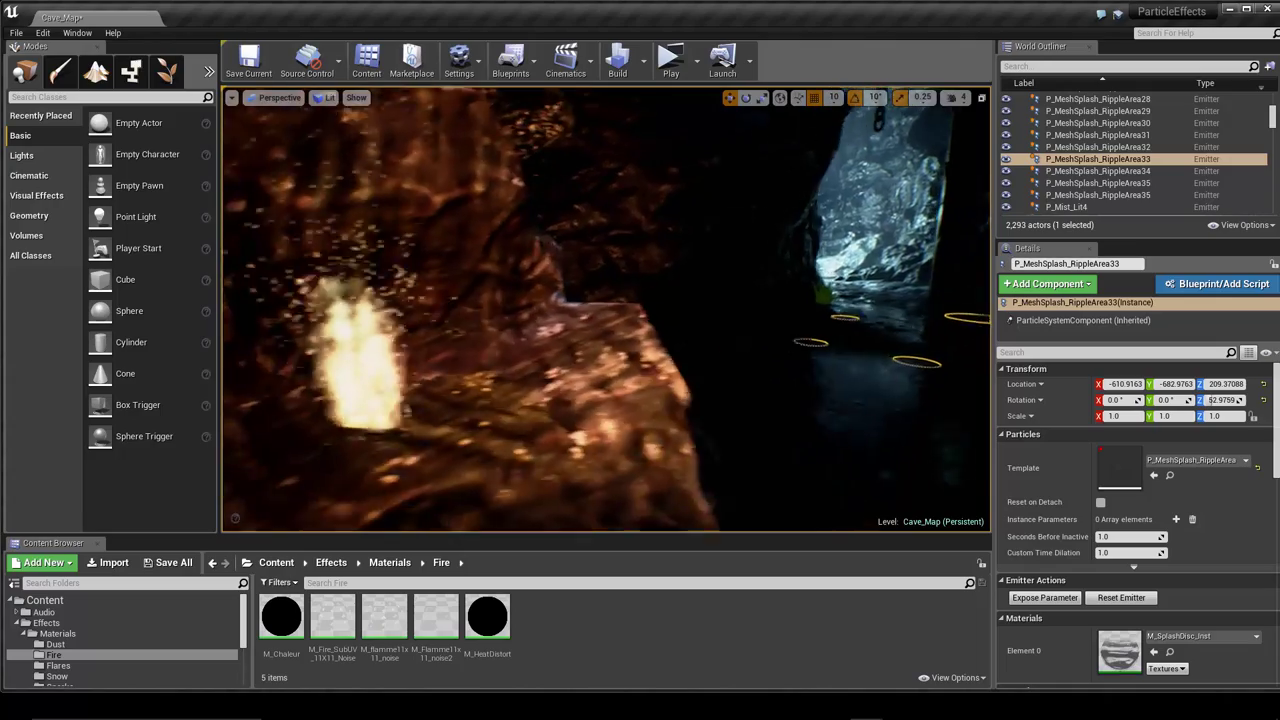
right_click_drag(595, 360, 555, 360)
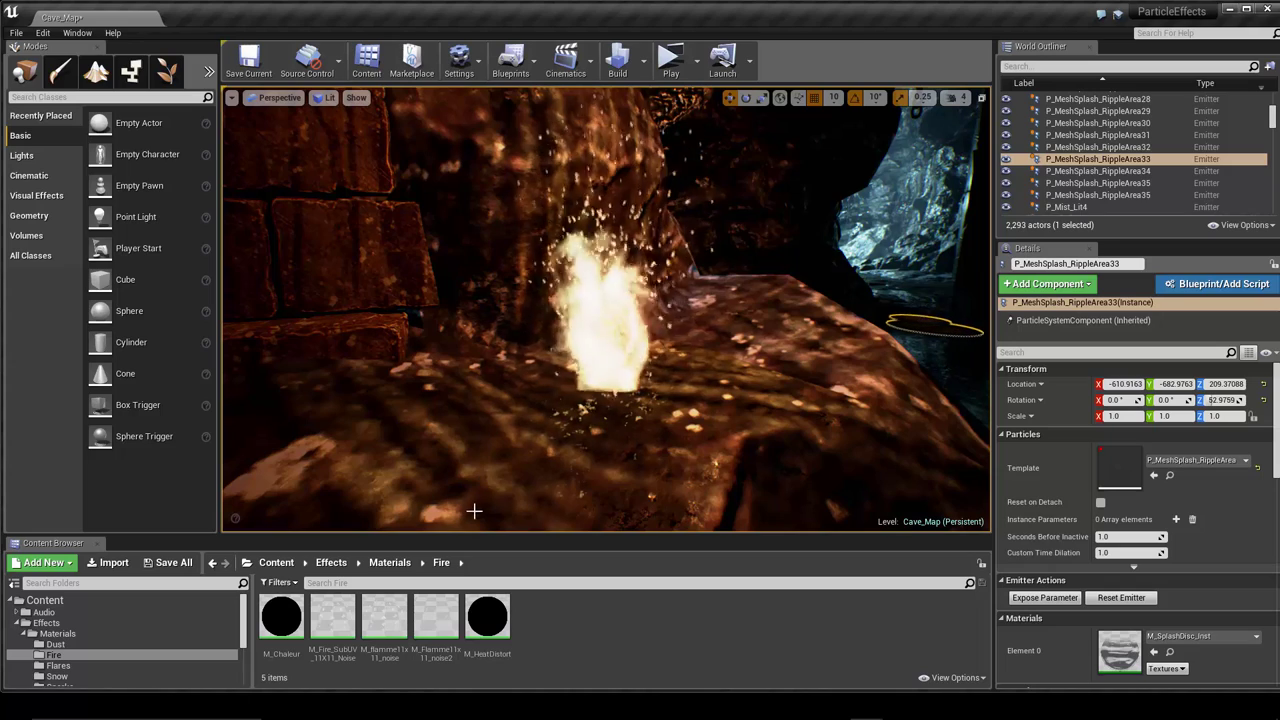
left_click_drag(470, 533, 470, 434)
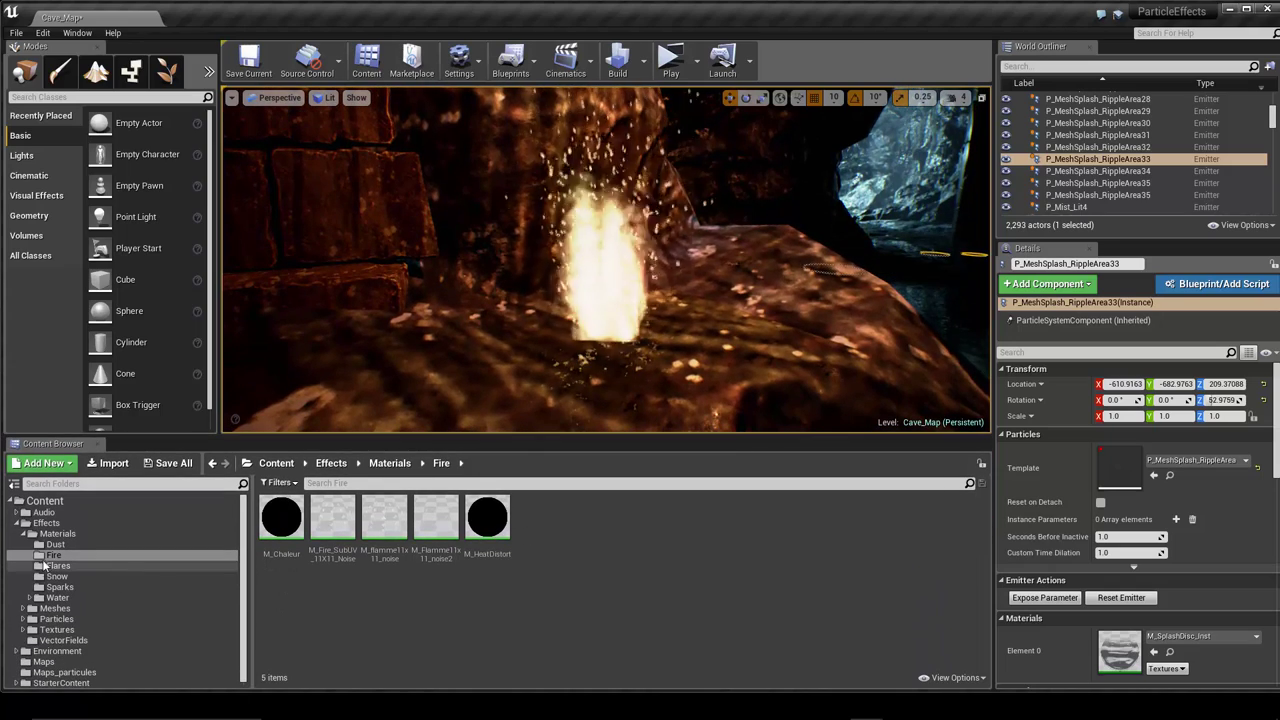
- Collapse the Materials and Effects folders and select the top-level Content folder
left_click(21, 534)
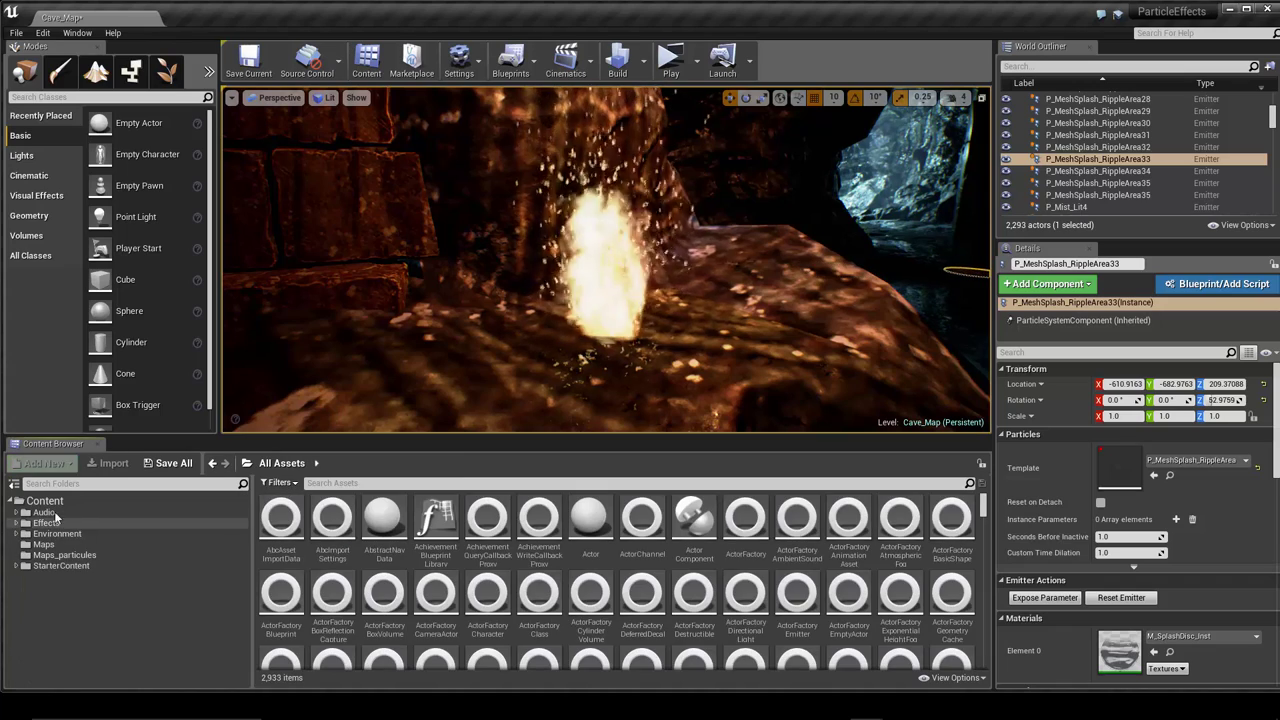
left_click(15, 523)
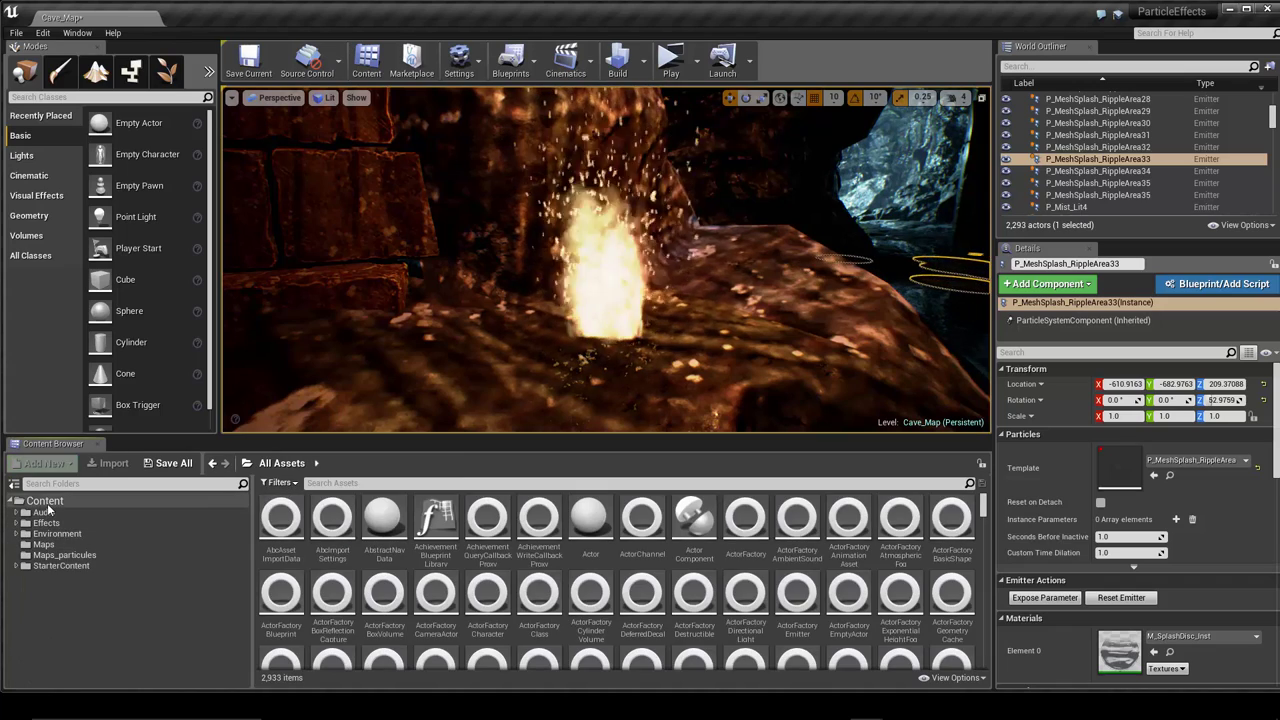
left_click(45, 500)
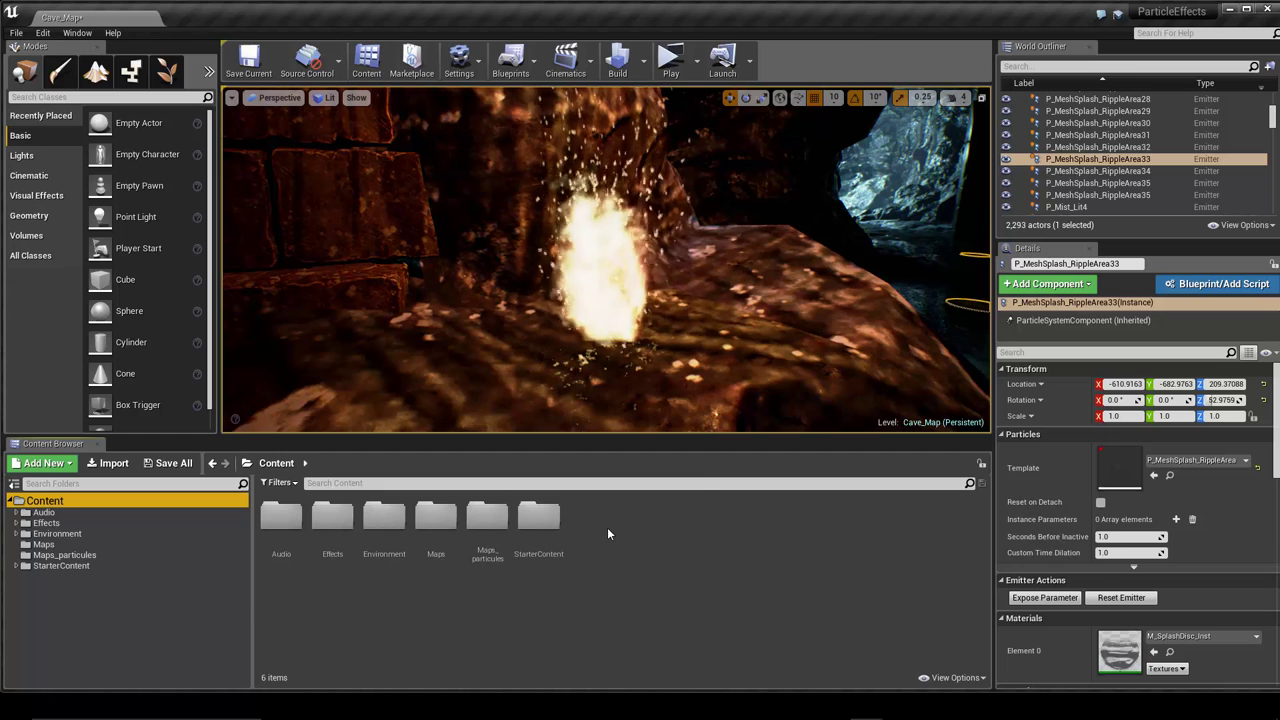
- Create a new folder named feu in the Content folder
right_click(610, 528)
mouse_move(655, 519)
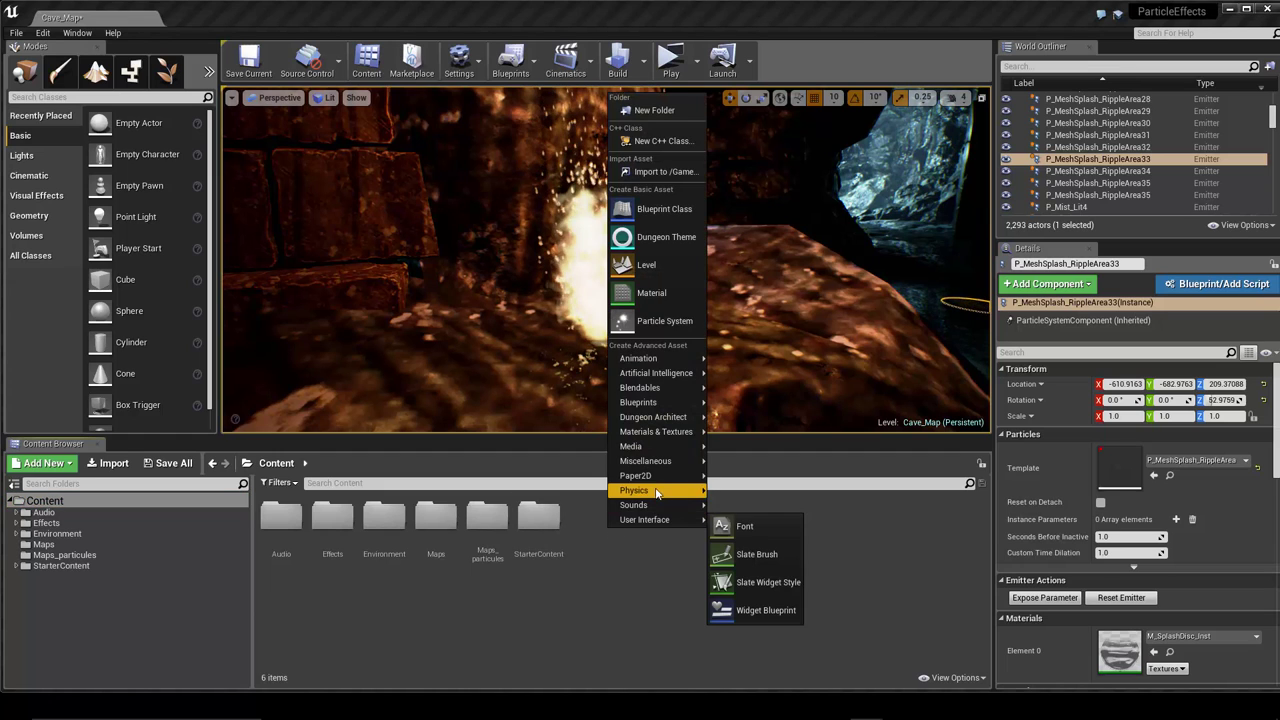
left_click(651, 112)
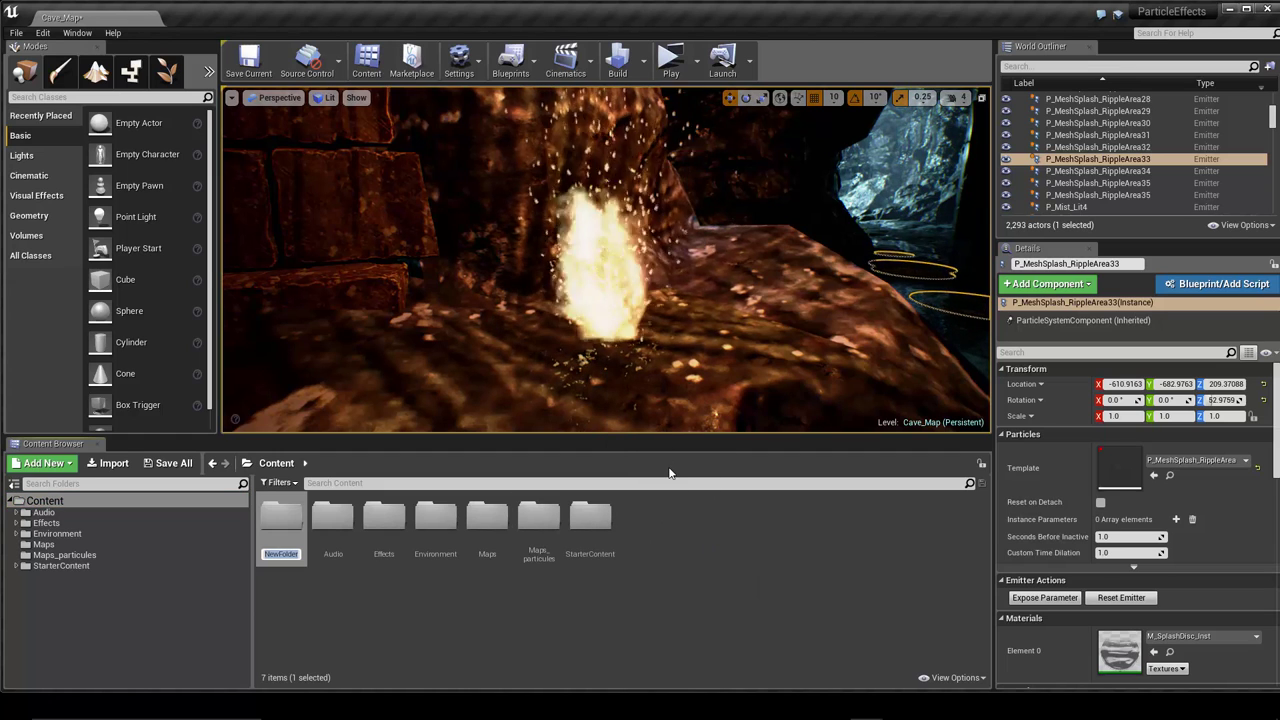
type("Ru")
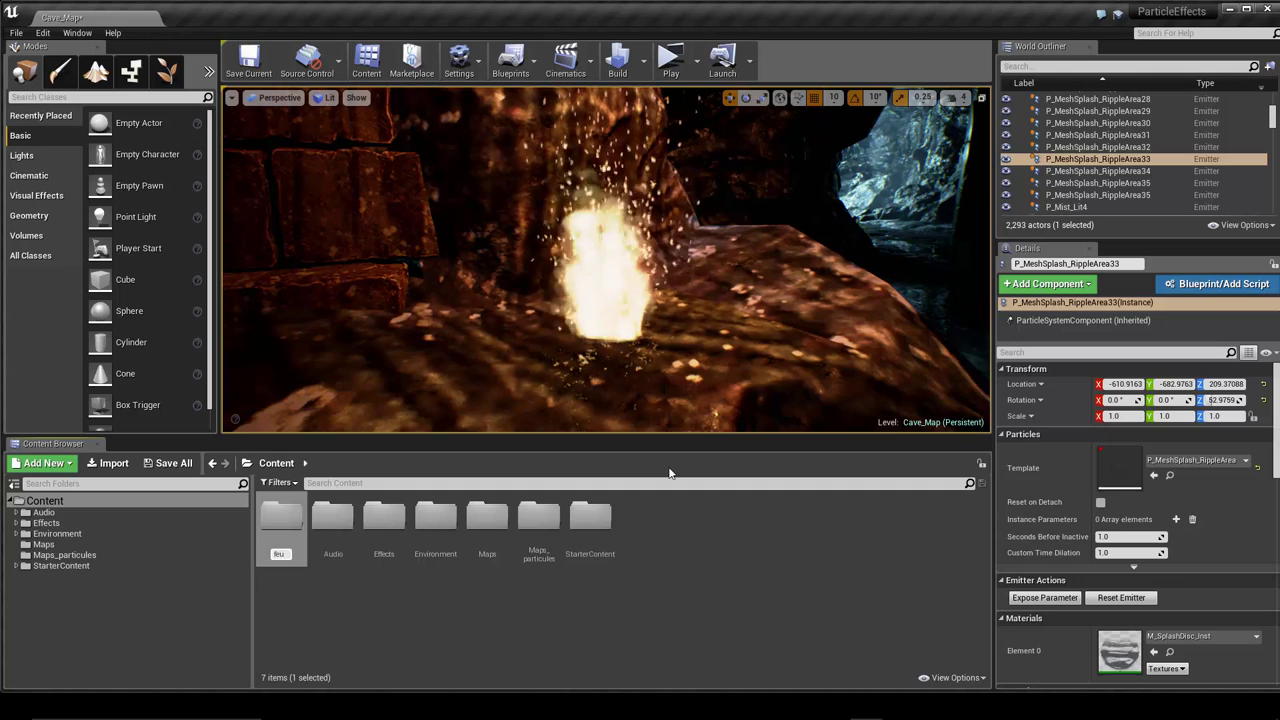
key("Return")
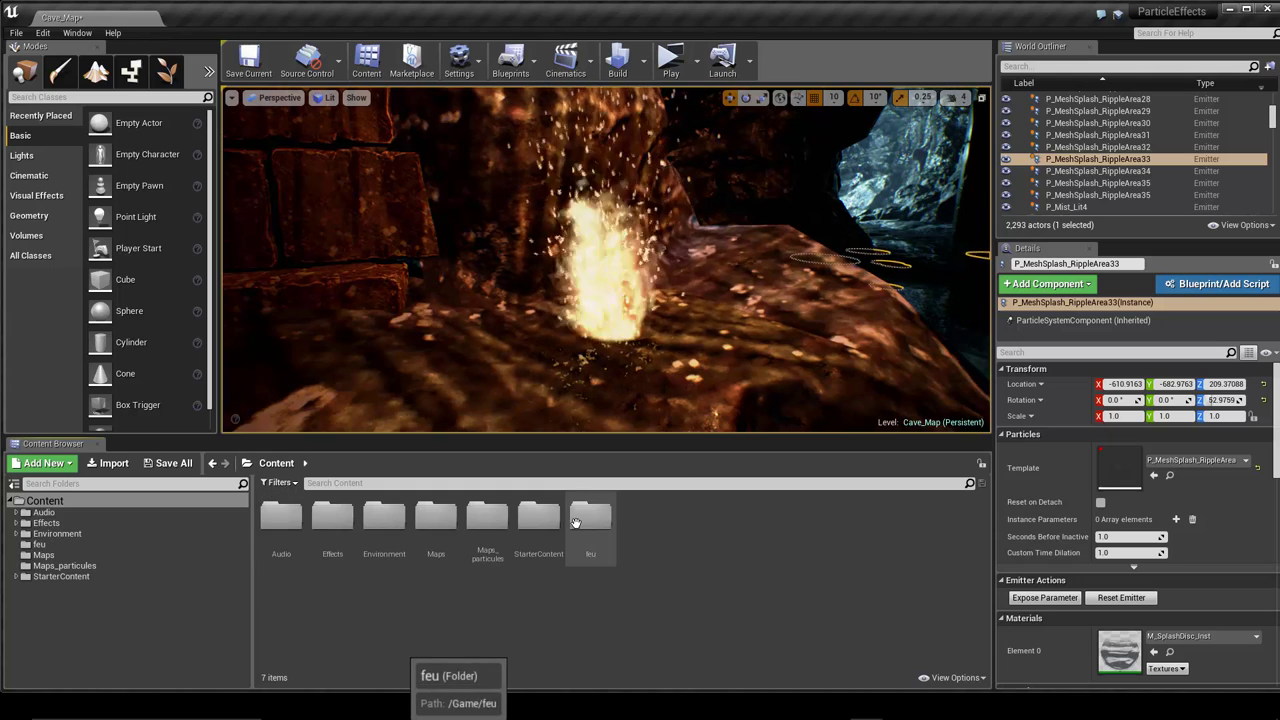
- Inside the feu folder, create a Particle System named feu01 and open it in Cascade
double_click(575, 522)
right_click(514, 546)
mouse_move(543, 540)
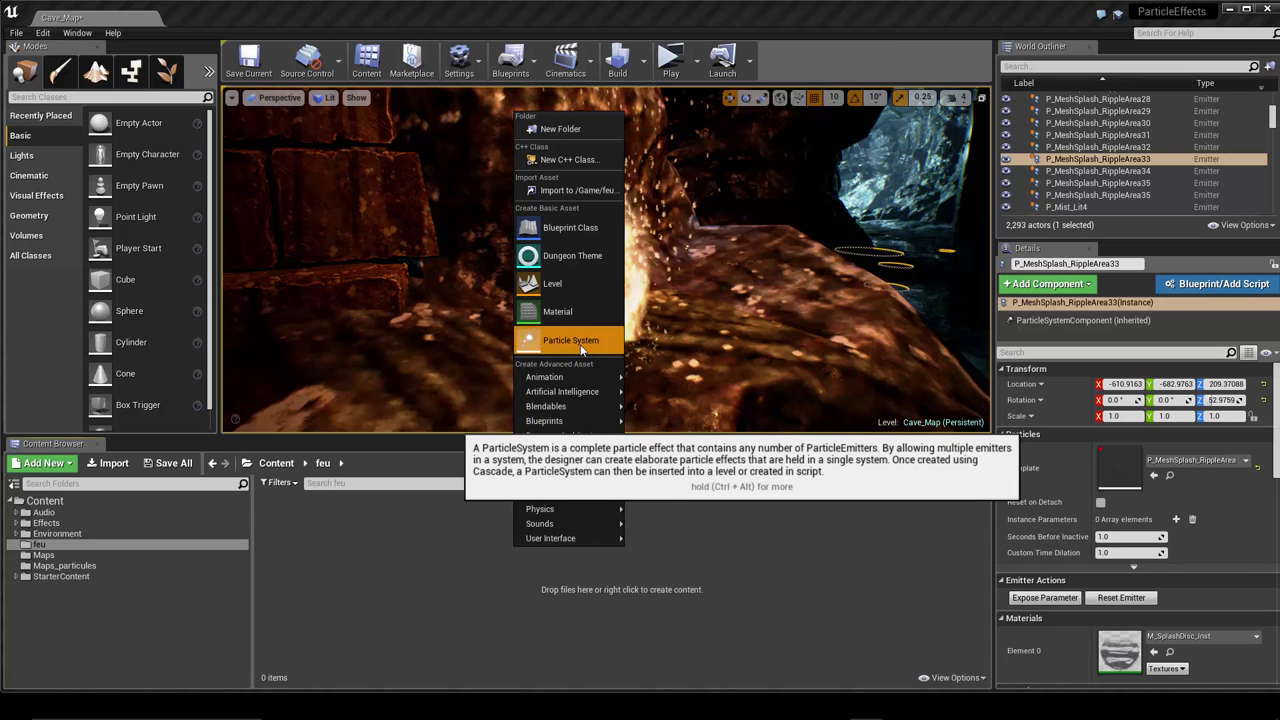
left_click(581, 343)
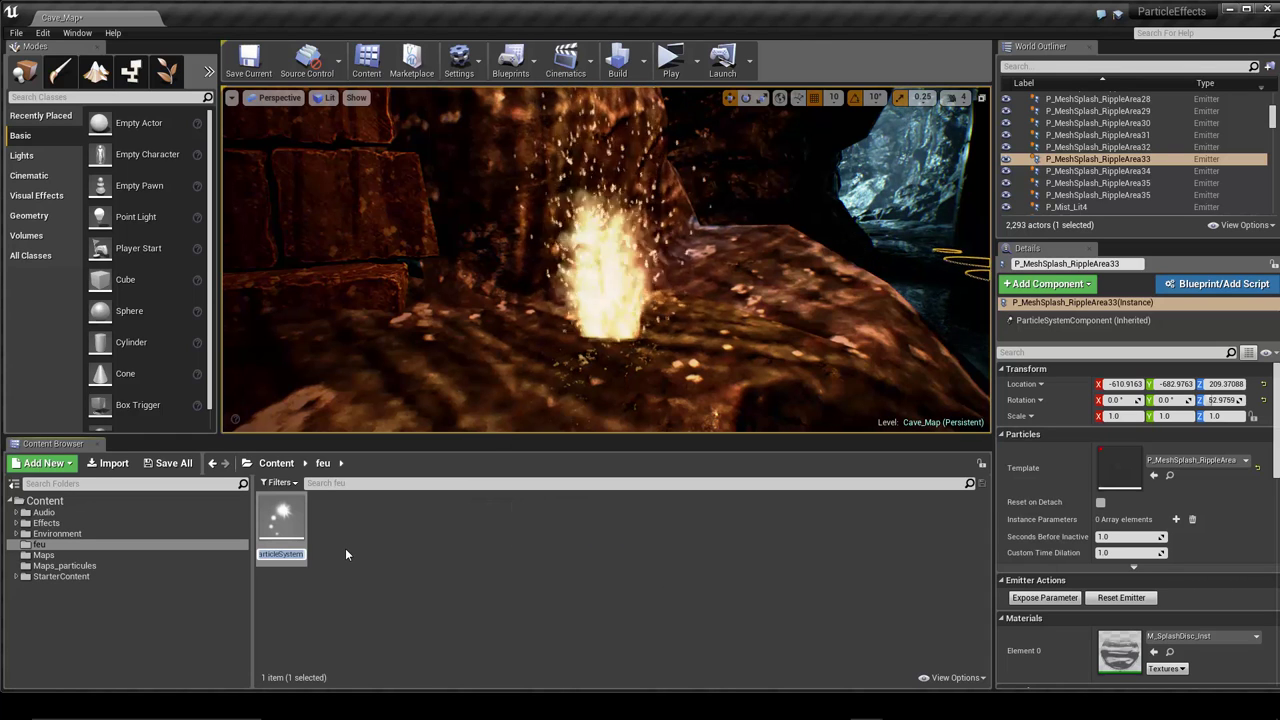
type("feu01")
key("Return")
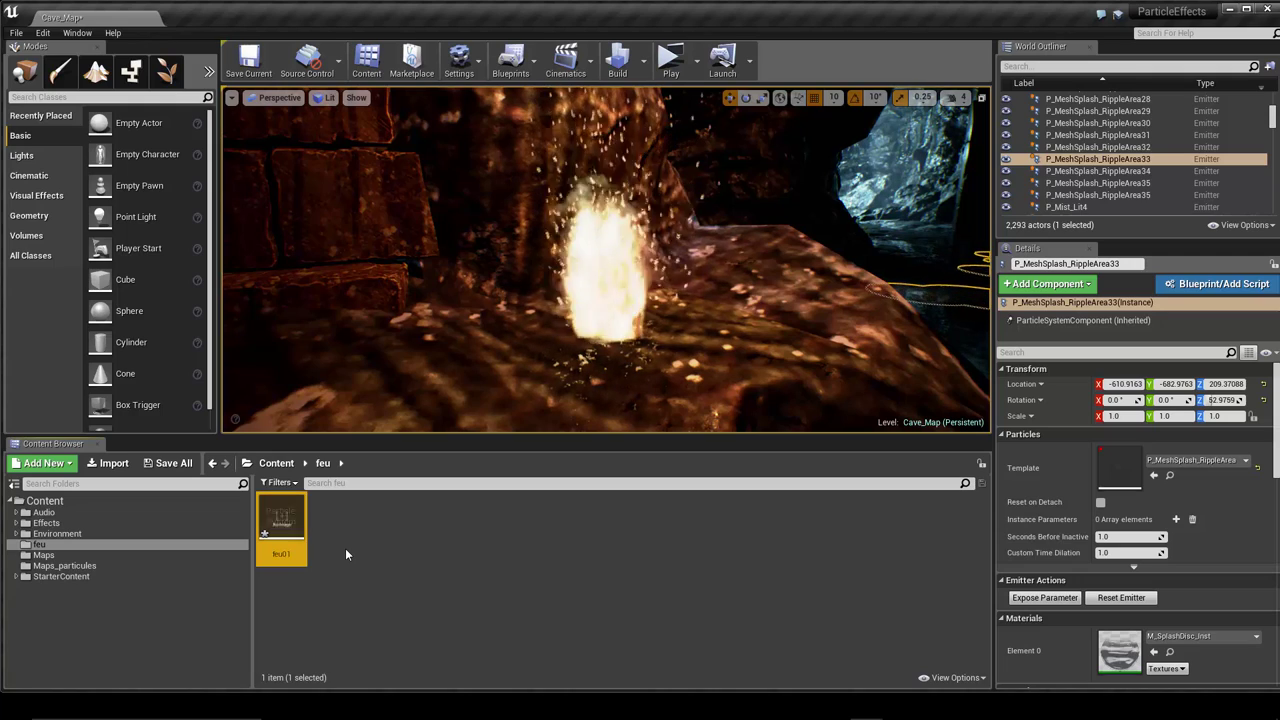
double_click(281, 521)
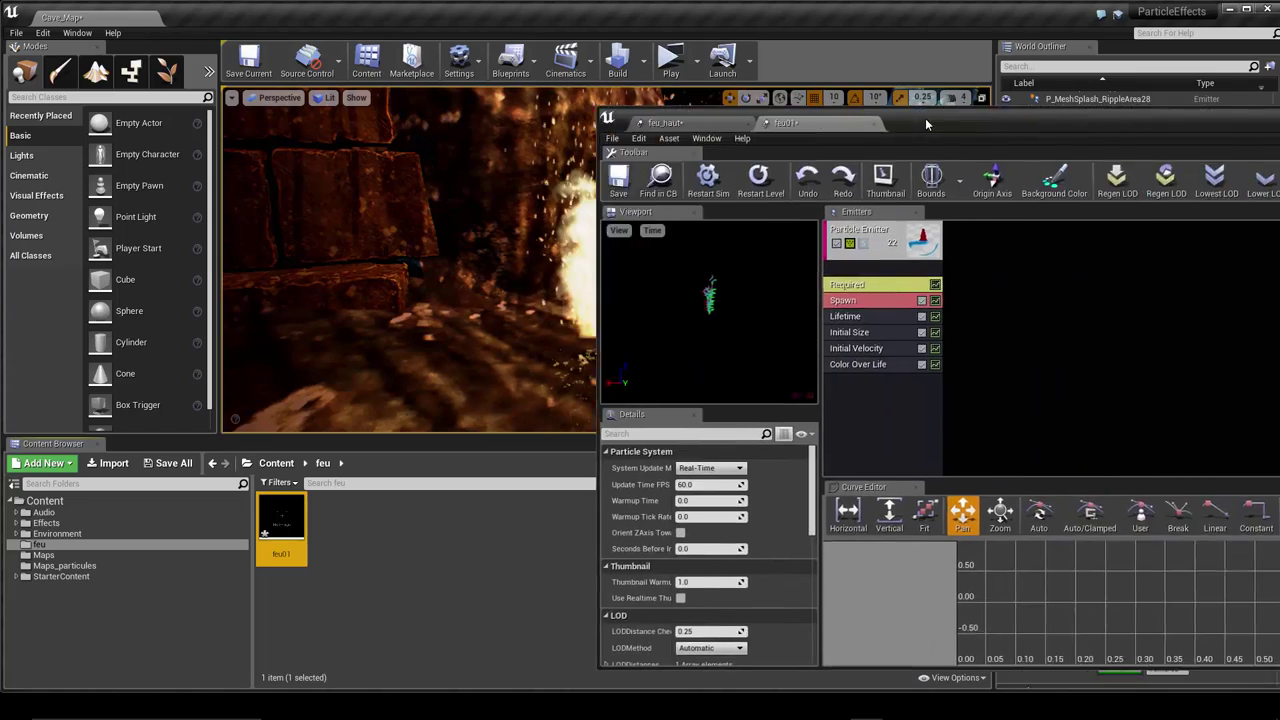
- Move the feu01 editor to the upper left, enlarge it, and zoom the preview in
mouse_move(916, 116)
left_mouse_down()
mouse_move(509, 54)
mouse_move(424, 60)
left_mouse_up()
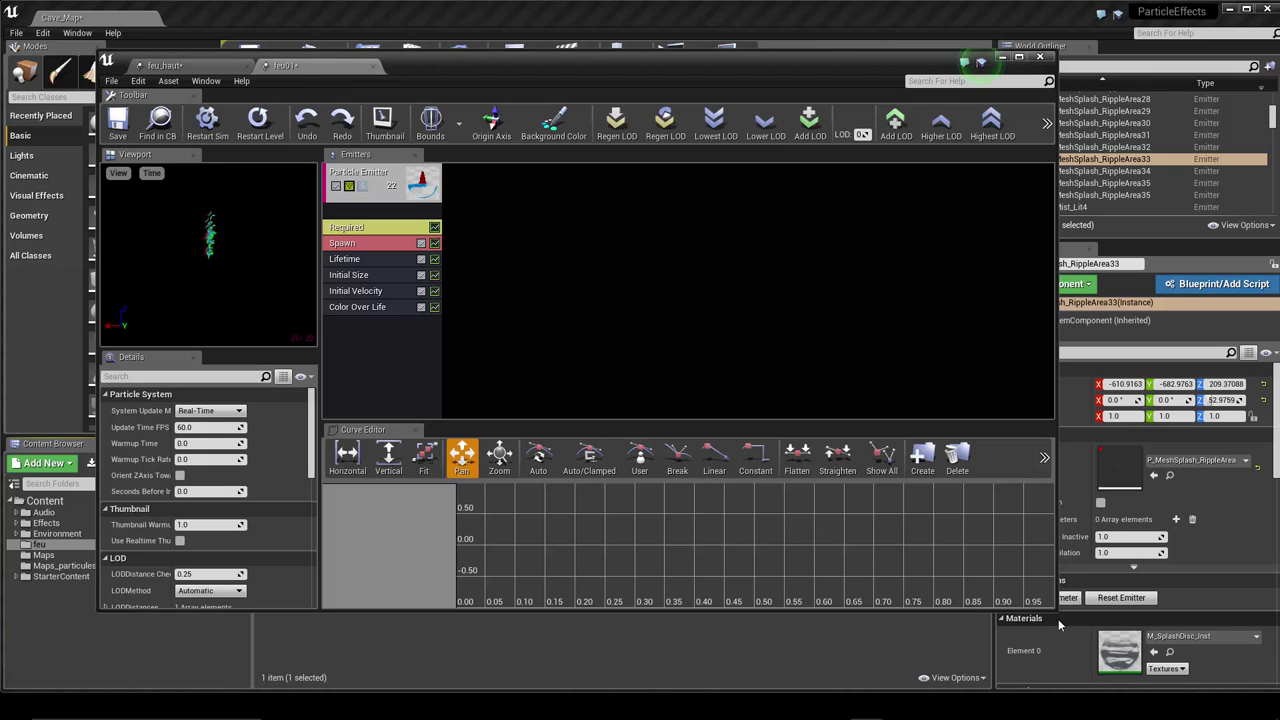
left_click_drag(1057, 609, 1174, 666)
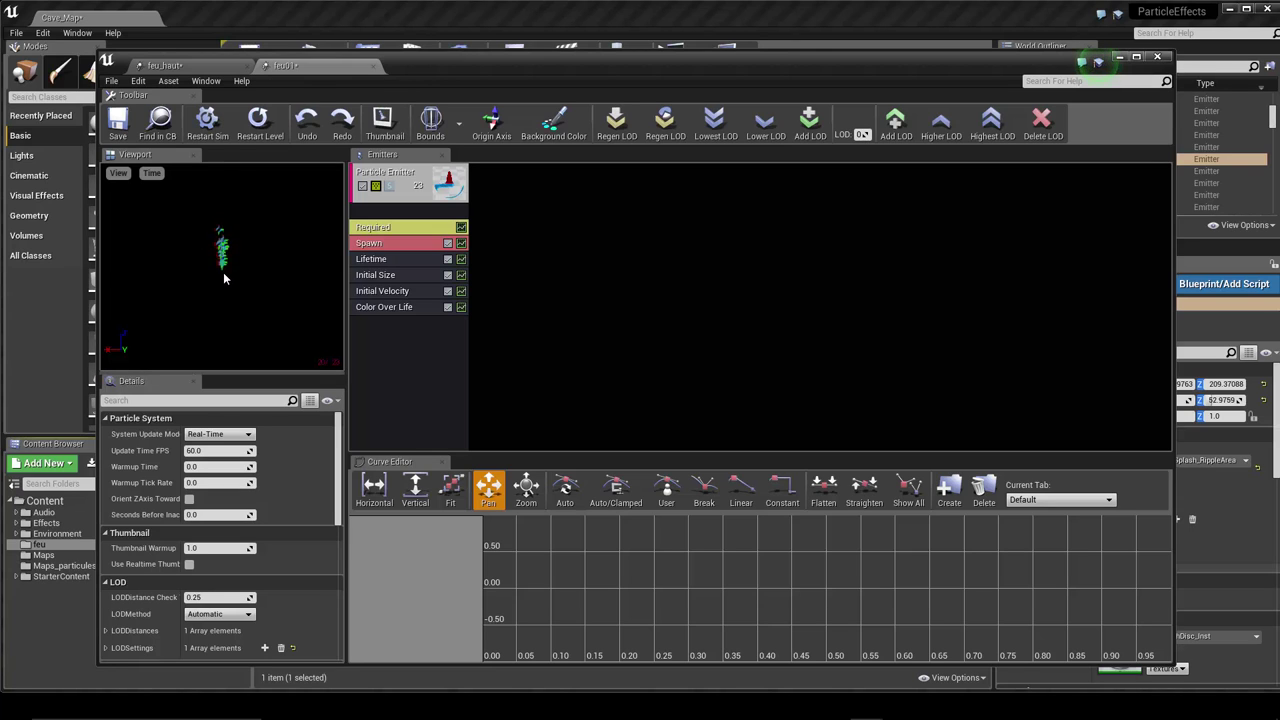
right_click_drag(224, 282, 224, 250)
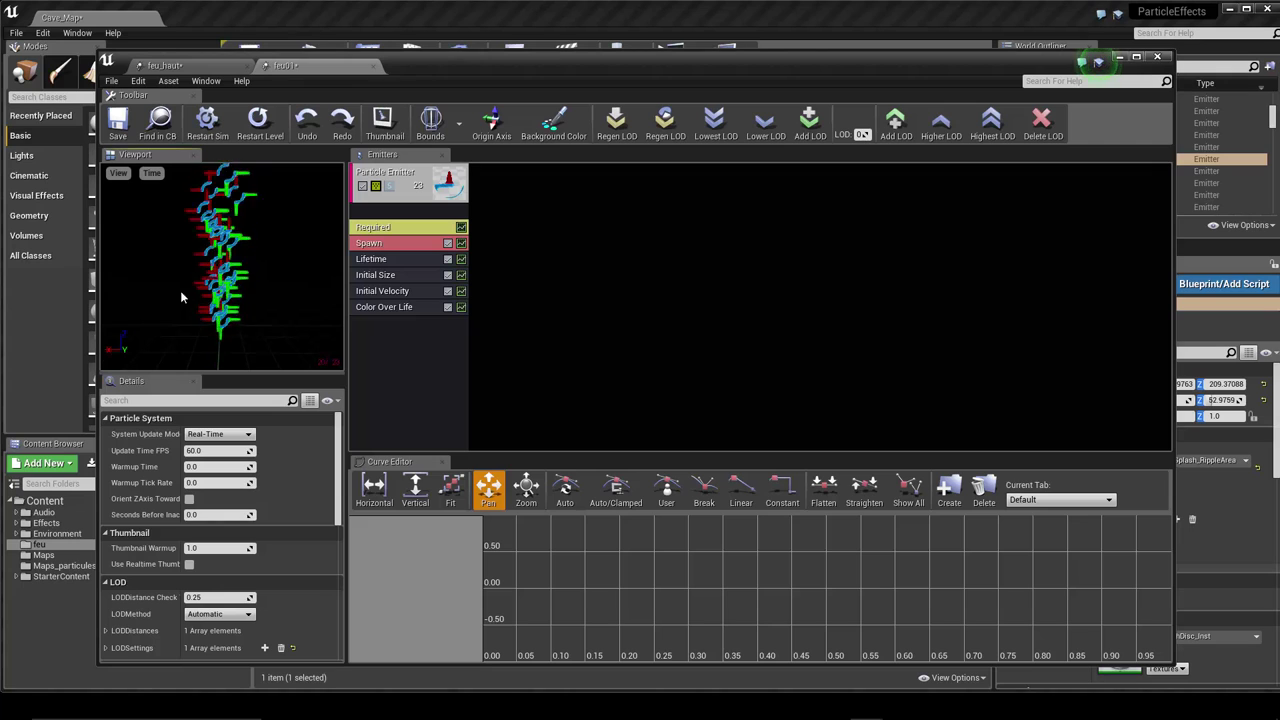
- Inspect the default emitter's Spawn and Required modules, then switch to the existing fire system
left_click(385, 245)
left_click(393, 227)
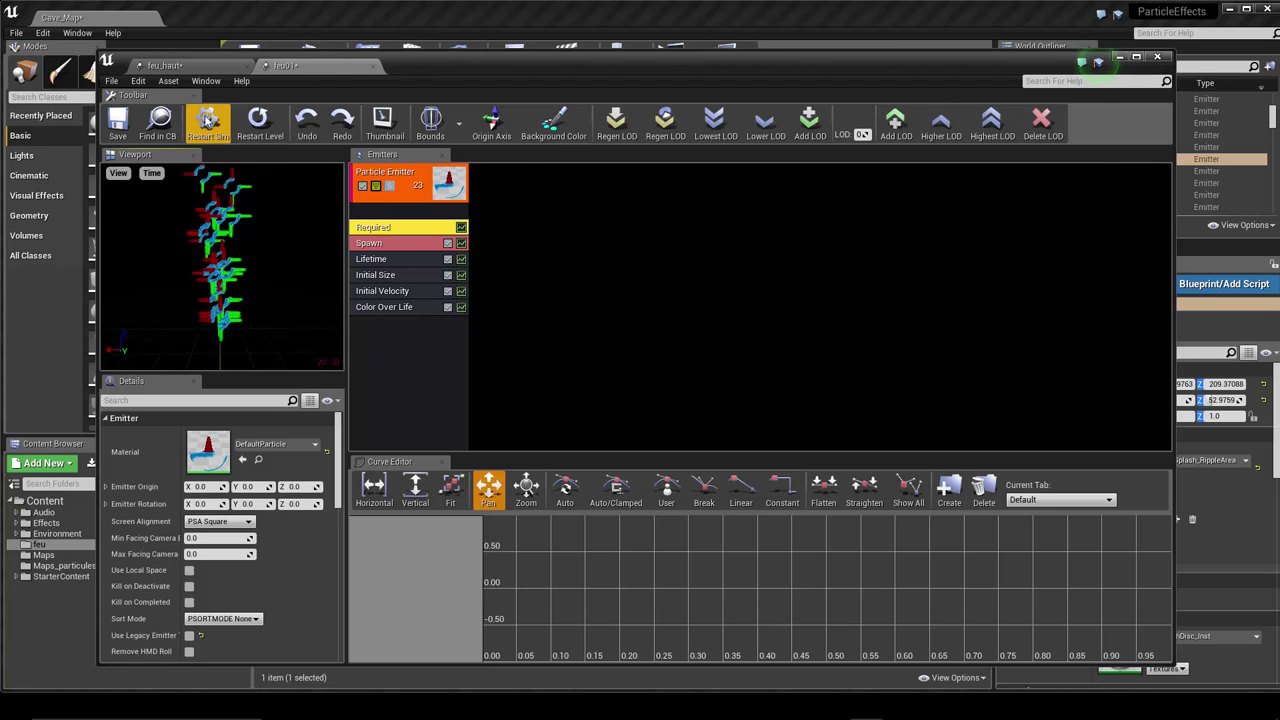
left_click(282, 65)
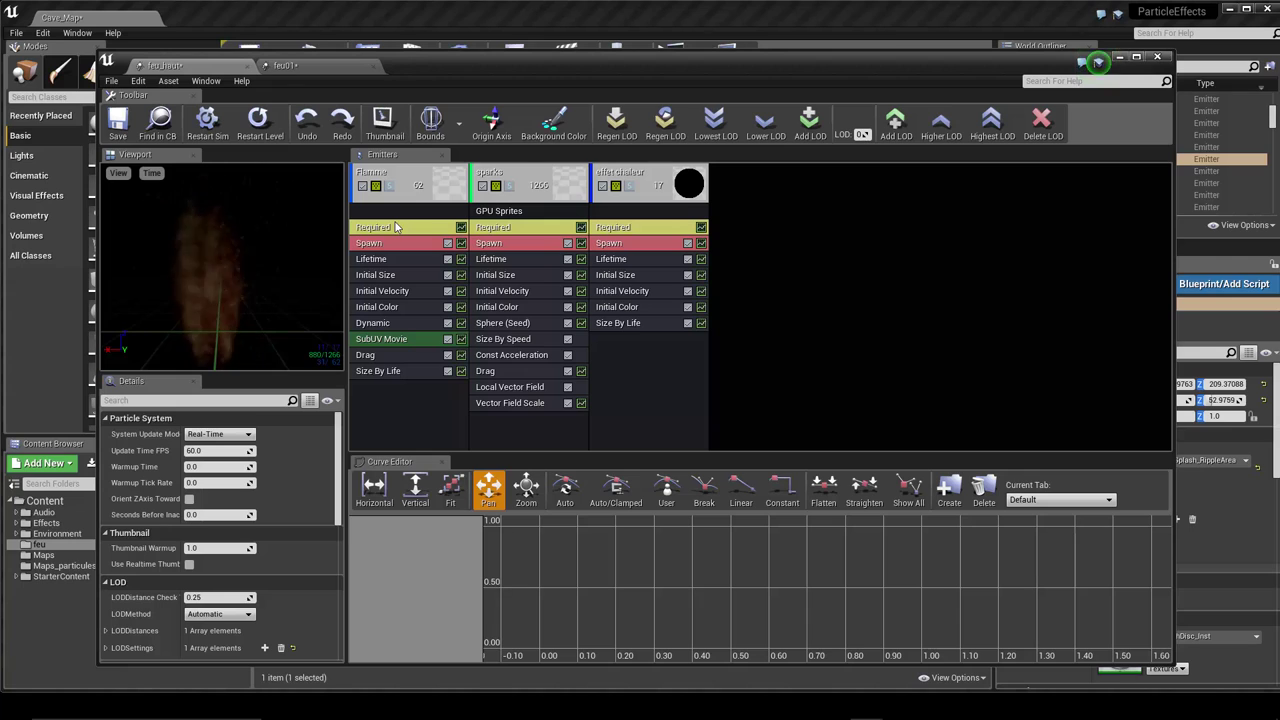
- Switch back to the feu01 tab to show its default Particle Emitter modules
left_click(295, 67)
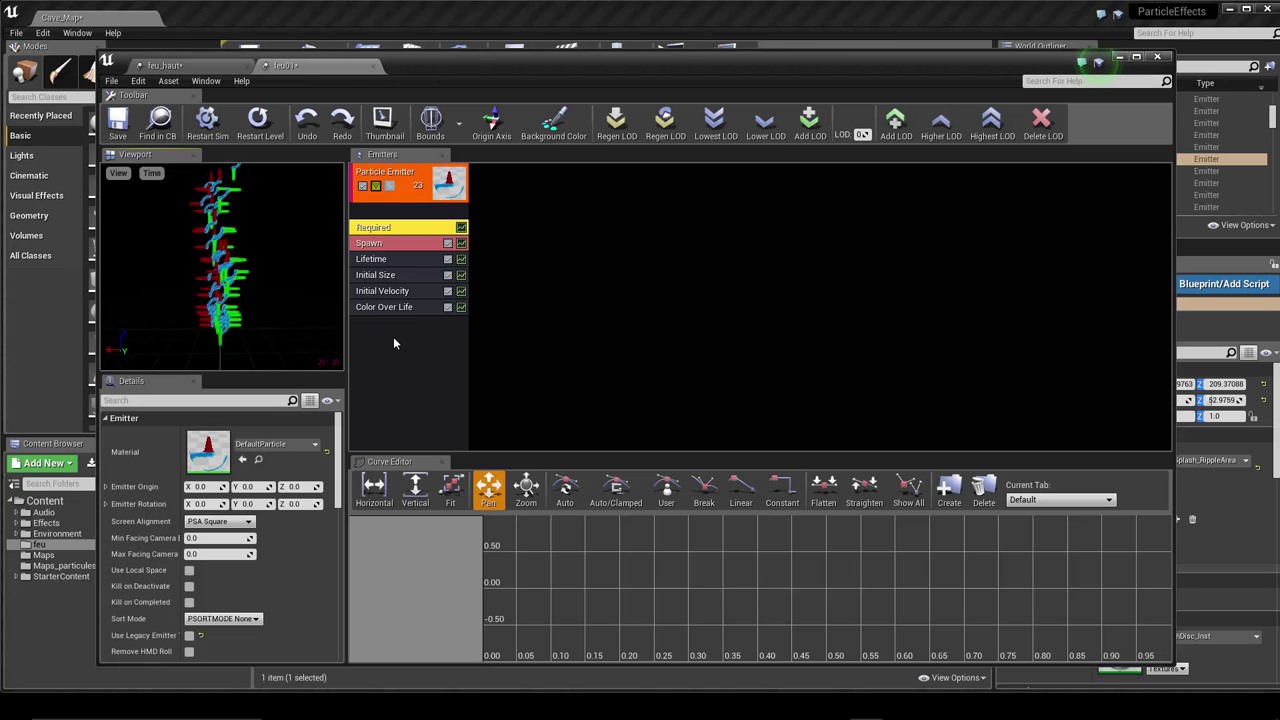
- Move the Cascade window aside and select the Required module showing the DefaultParticle material
right_click(394, 334)
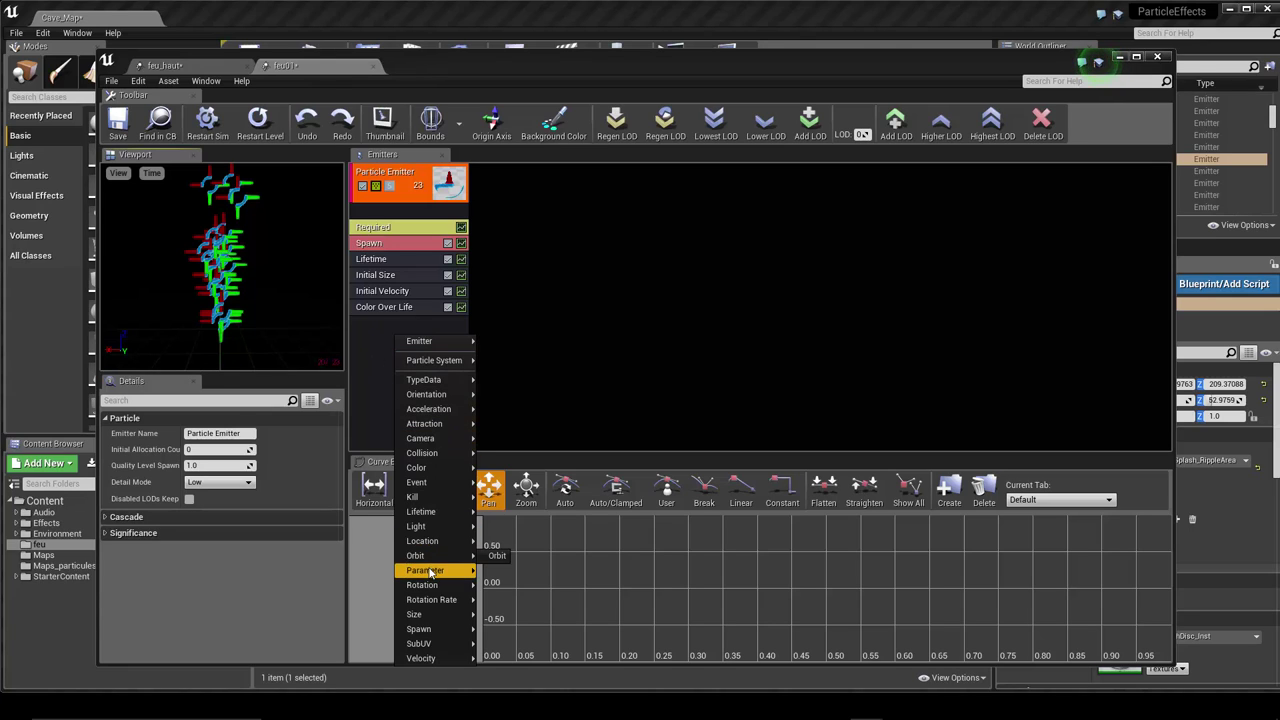
mouse_move(424, 384)
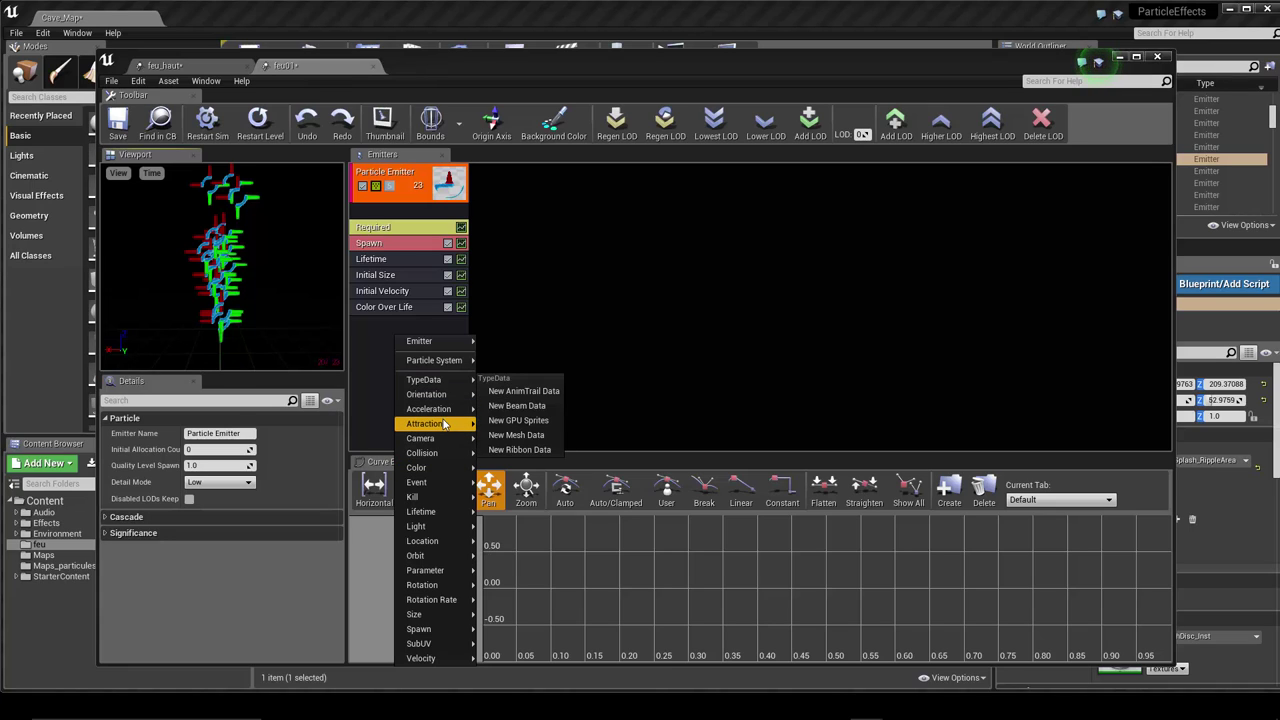
mouse_move(444, 427)
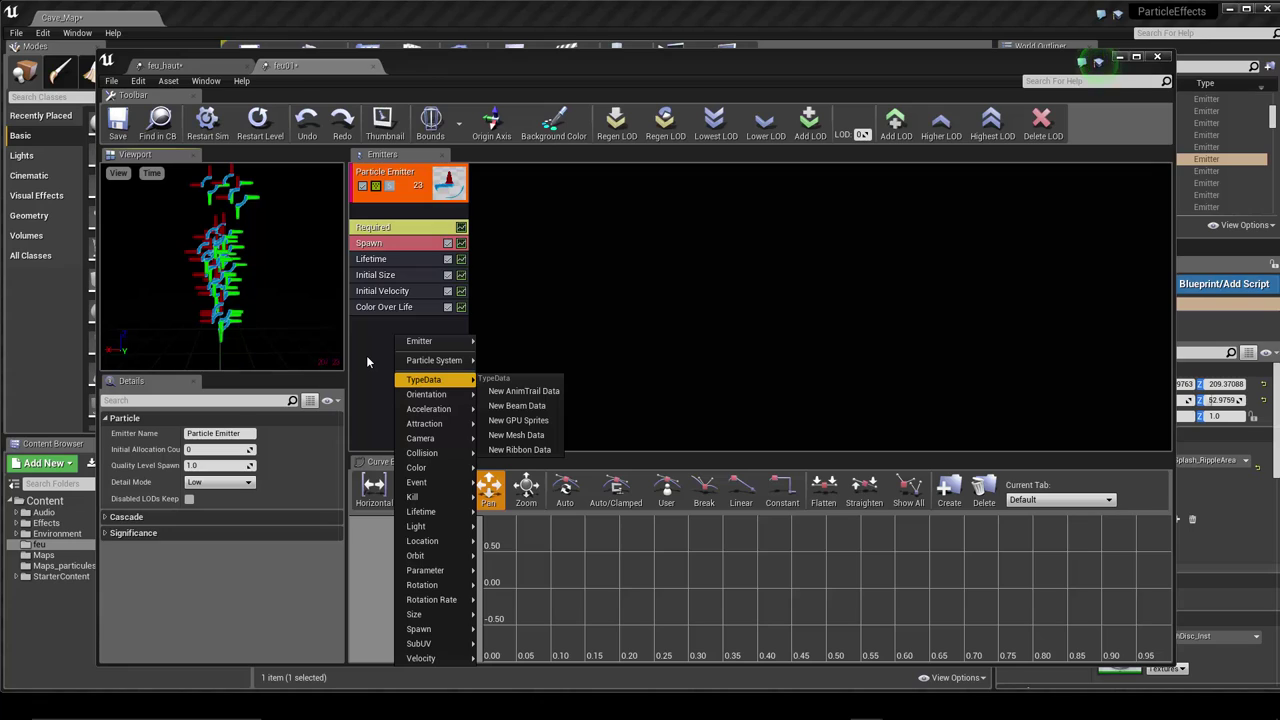
mouse_move(437, 58)
left_mouse_down()
mouse_move(620, 65)
mouse_move(1034, 125)
mouse_move(375, 67)
mouse_move(390, 43)
left_mouse_up()
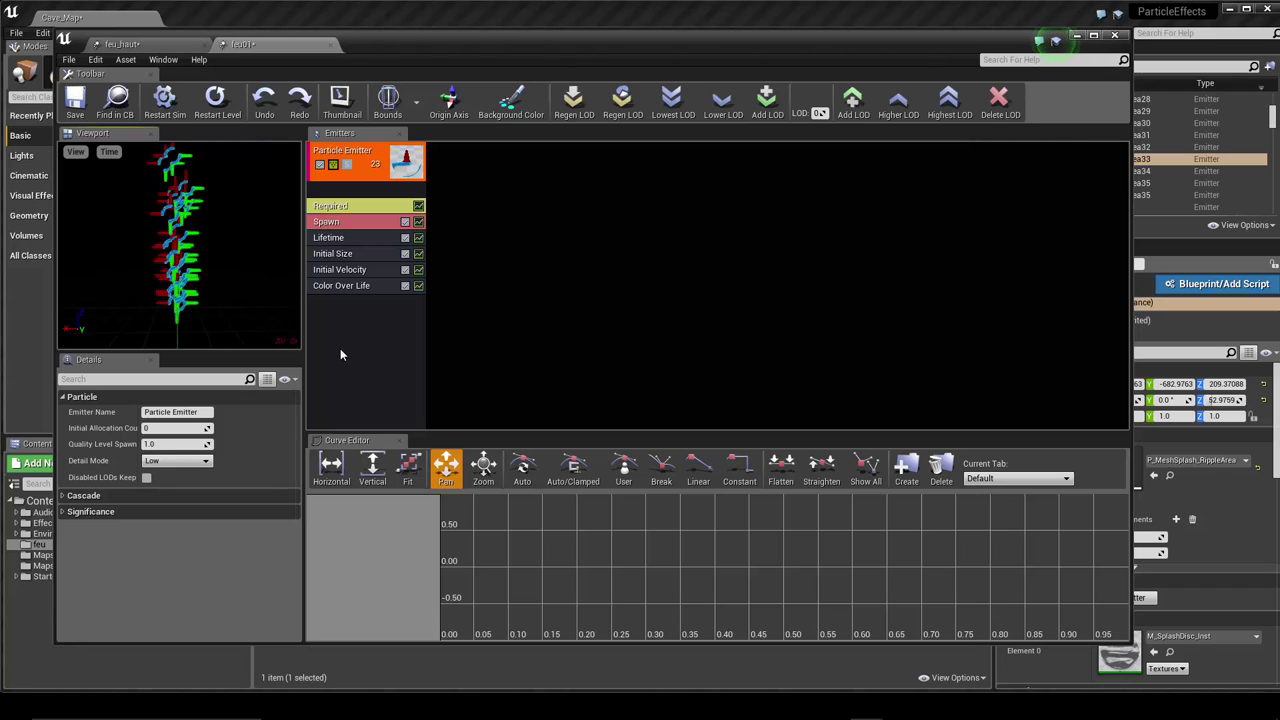
left_click(353, 205)
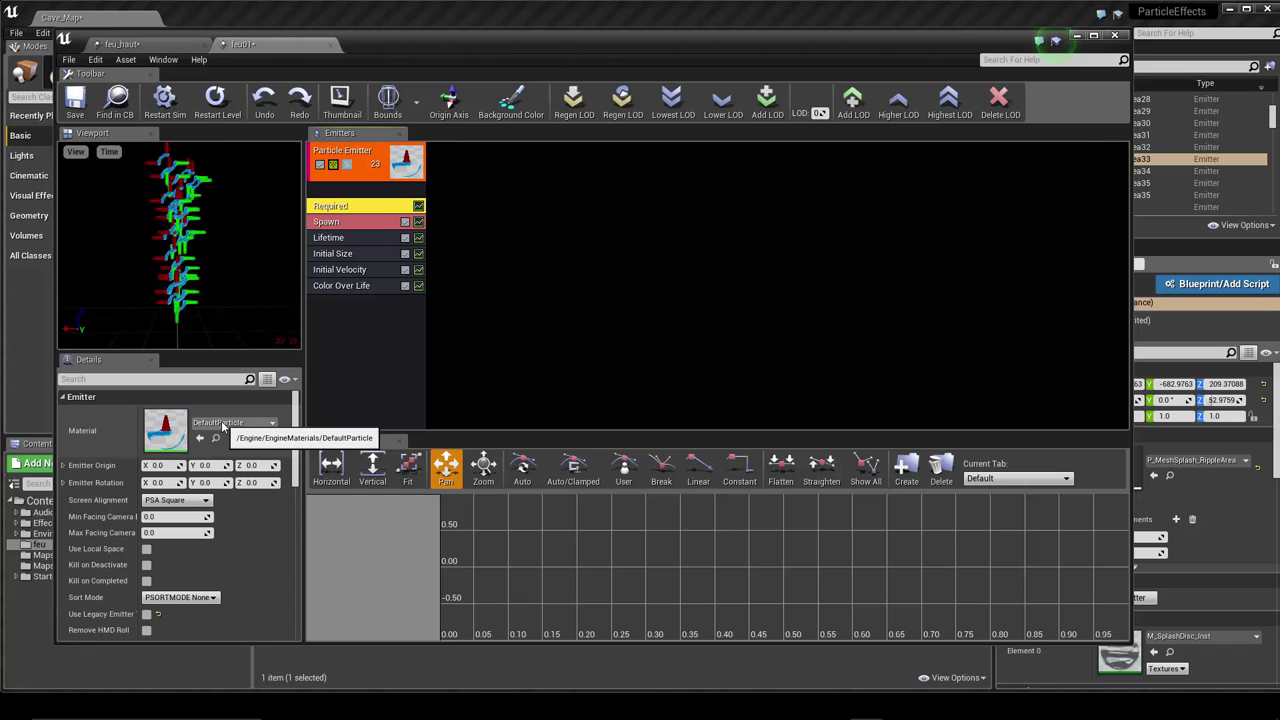
- Open the Material asset picker in the Required module's Details panel
left_click(221, 423)
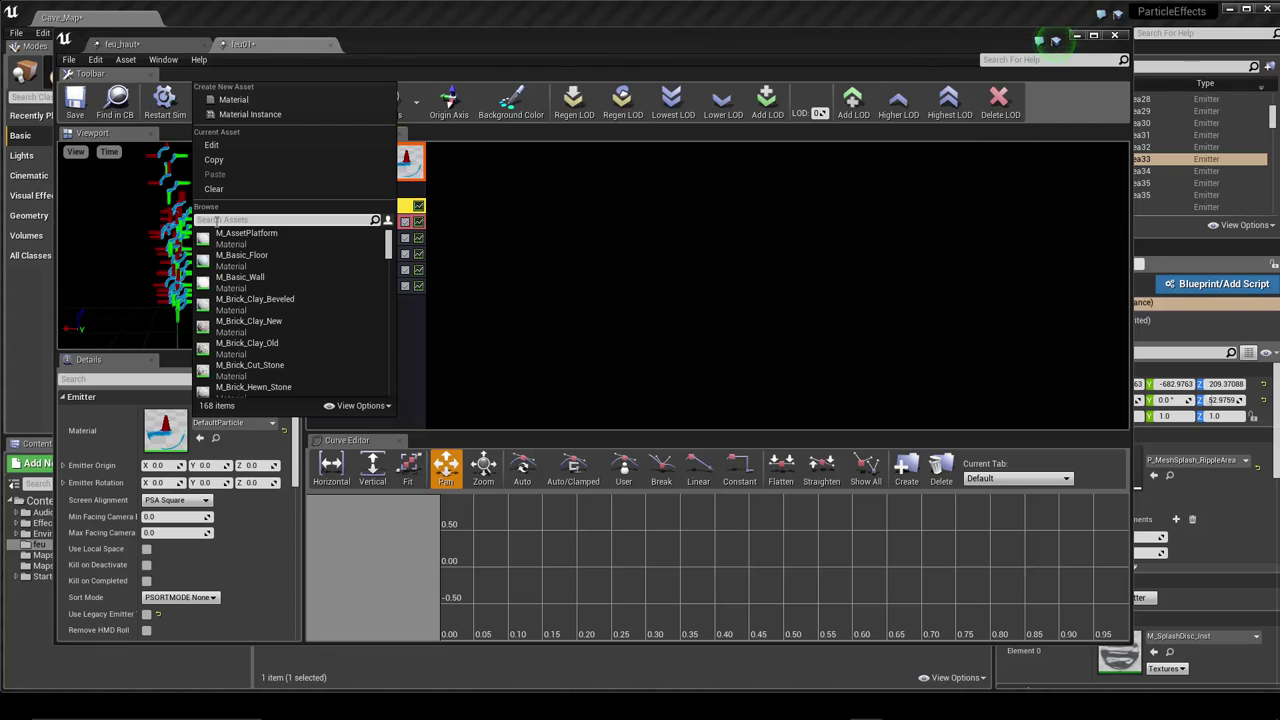
- Filter the material picker with M_fl to look for m_flare_02
type("M_")
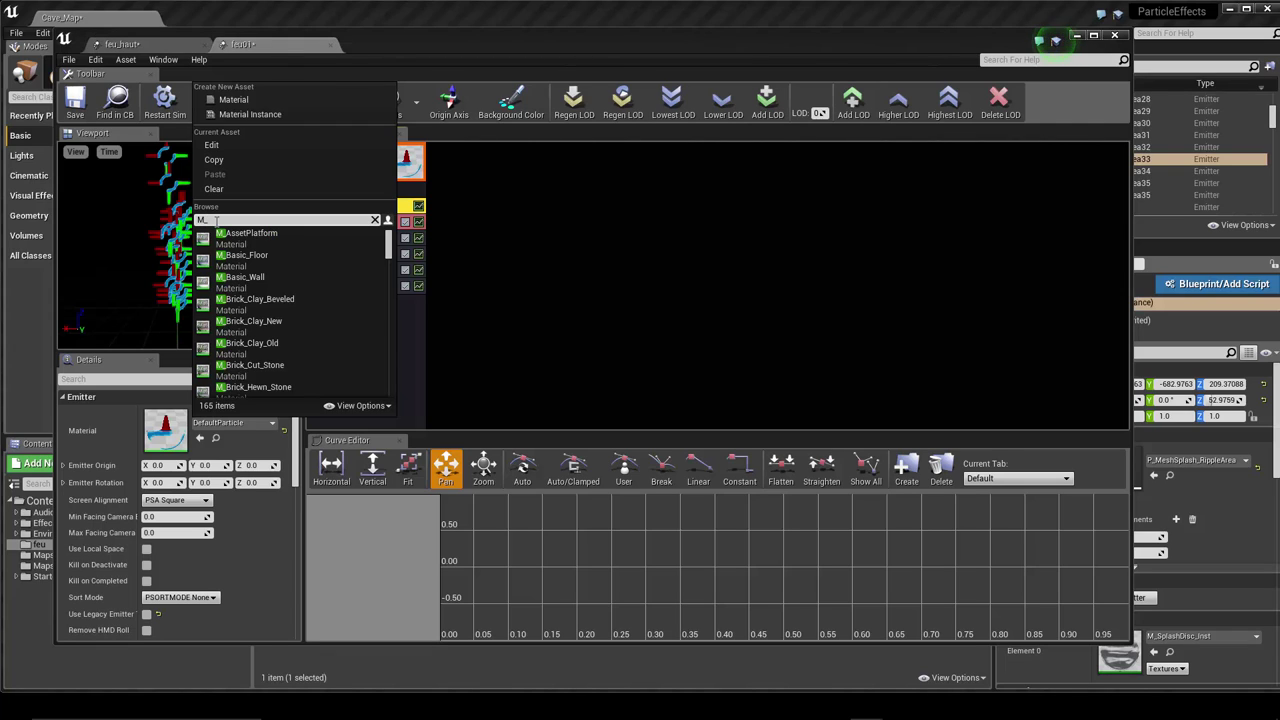
type("fl")
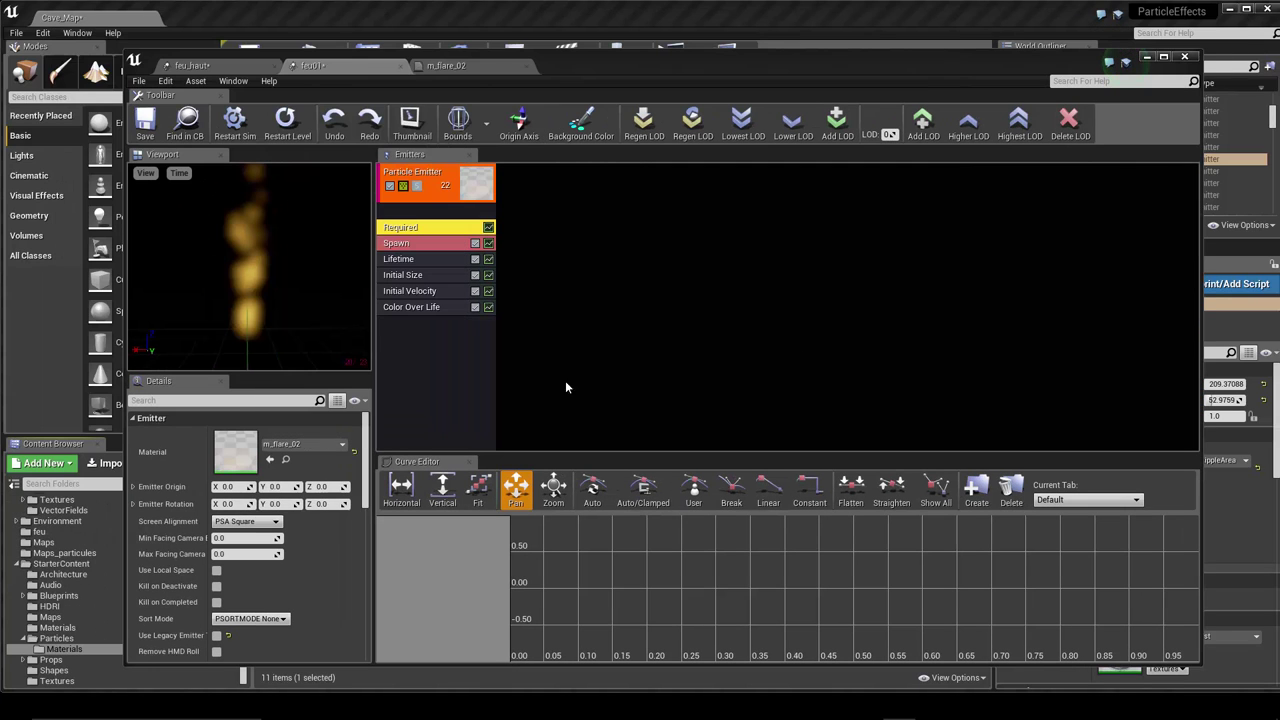
- Confirm m_flare_02 as the emitter's material in the Material picker, then close the picker
left_click(298, 446)
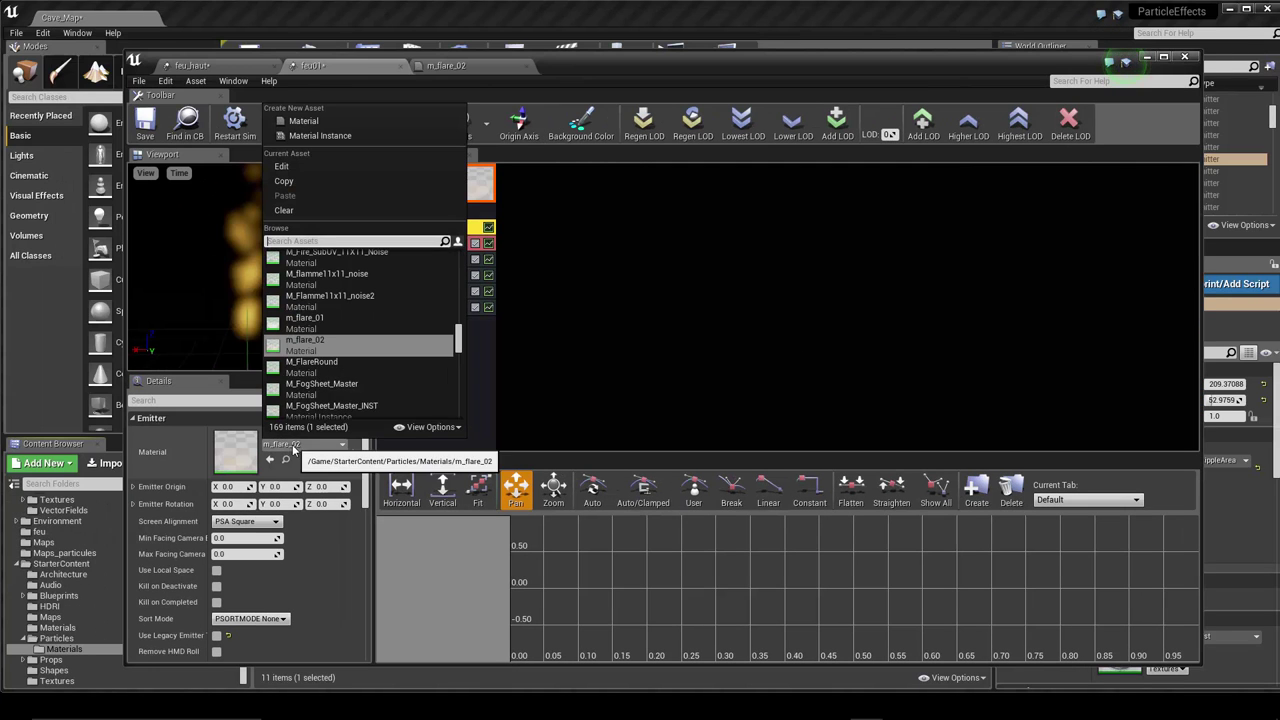
left_click(307, 345)
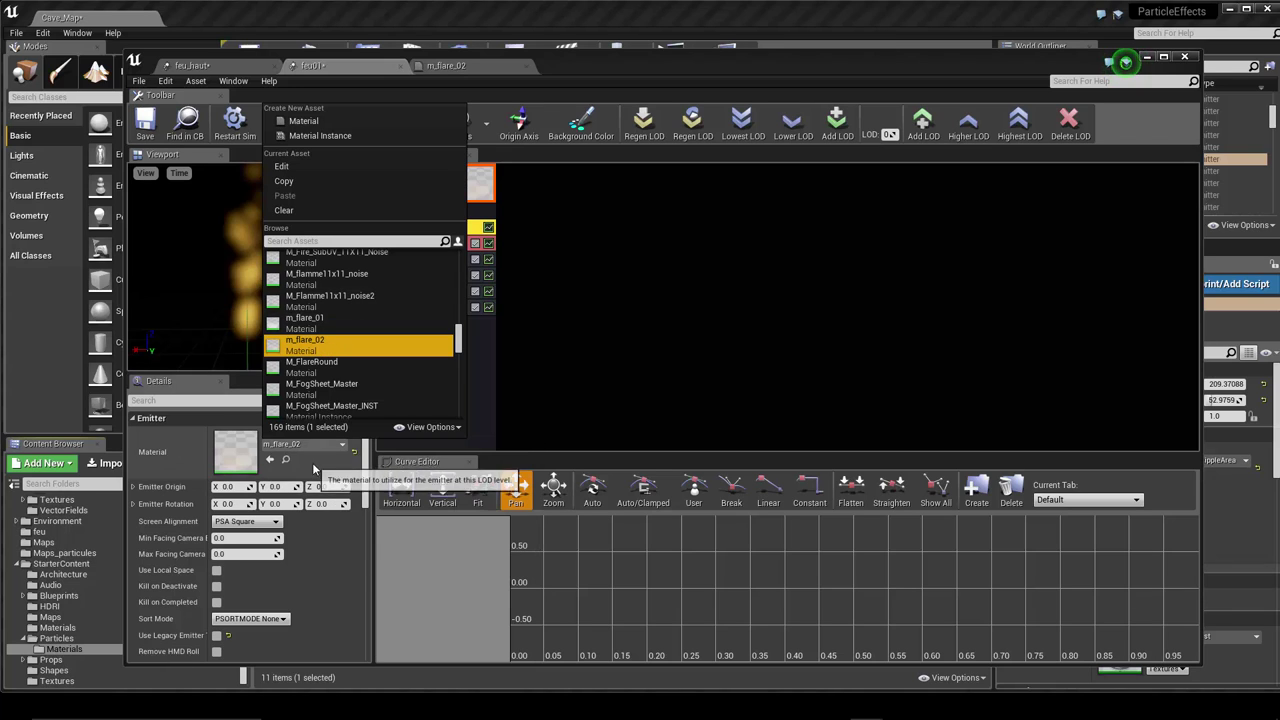
left_click(187, 449)
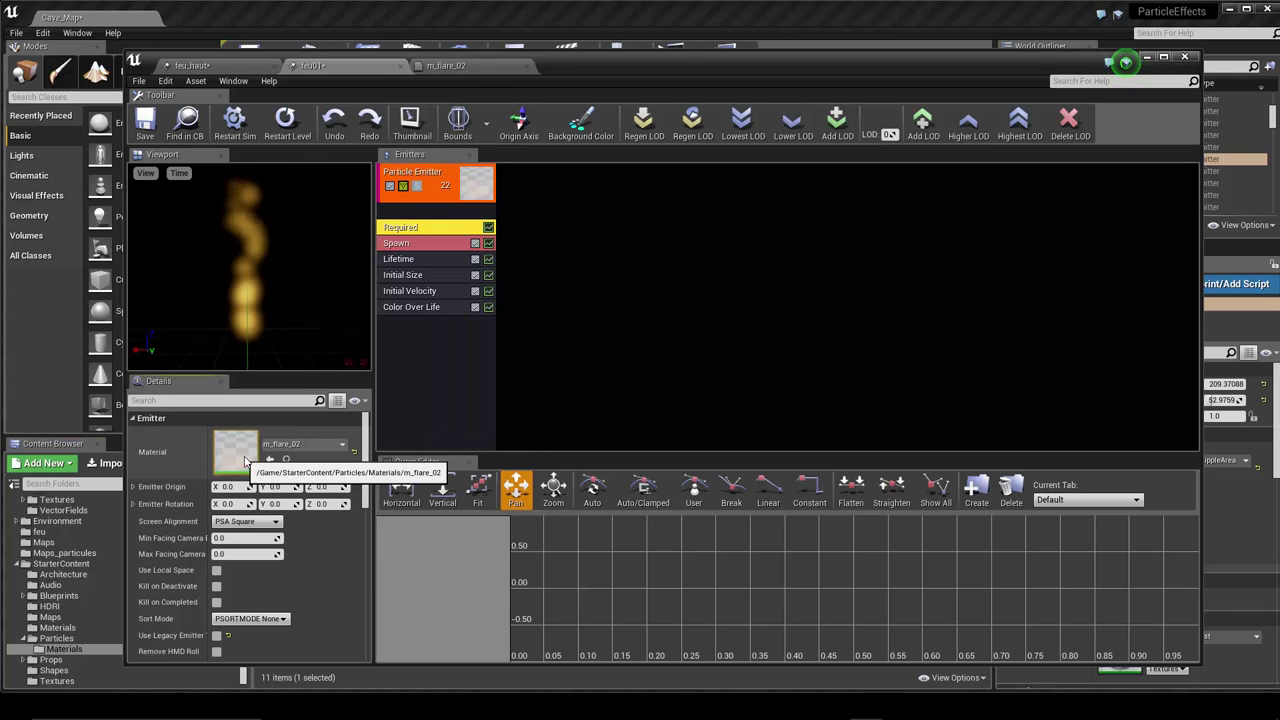
- In the m_flare_02 material graph, select the result node to show its blend and shading properties
left_click(486, 67)
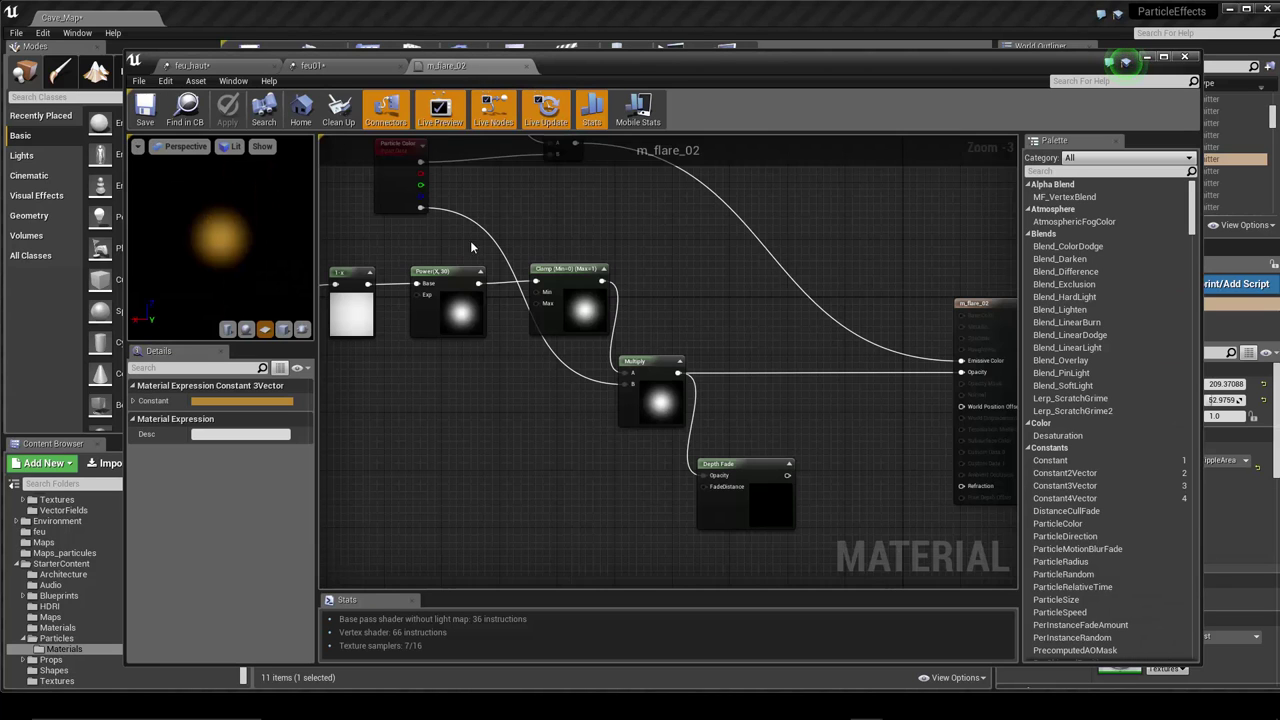
scroll(492, 324, "down", 2)
scroll(492, 326, "down", 2)
scroll(492, 335, "up", 1)
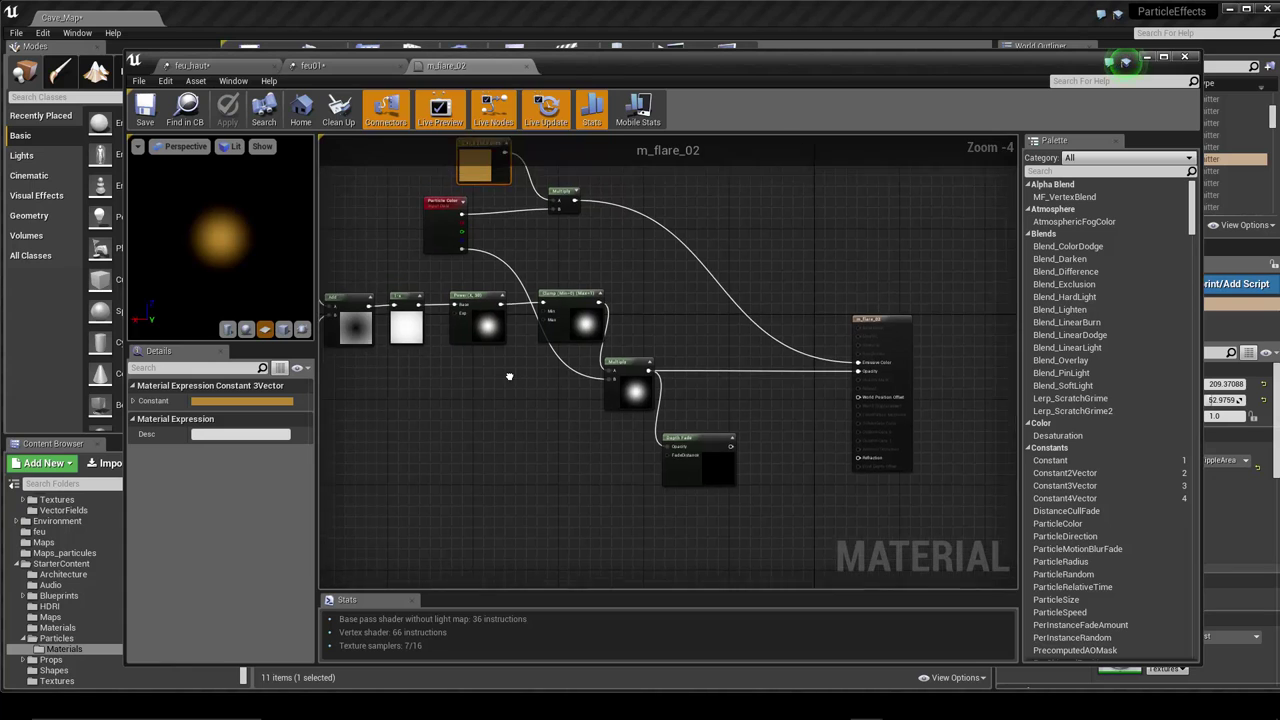
right_click_drag(490, 365, 606, 367)
scroll(820, 380, "up", 1)
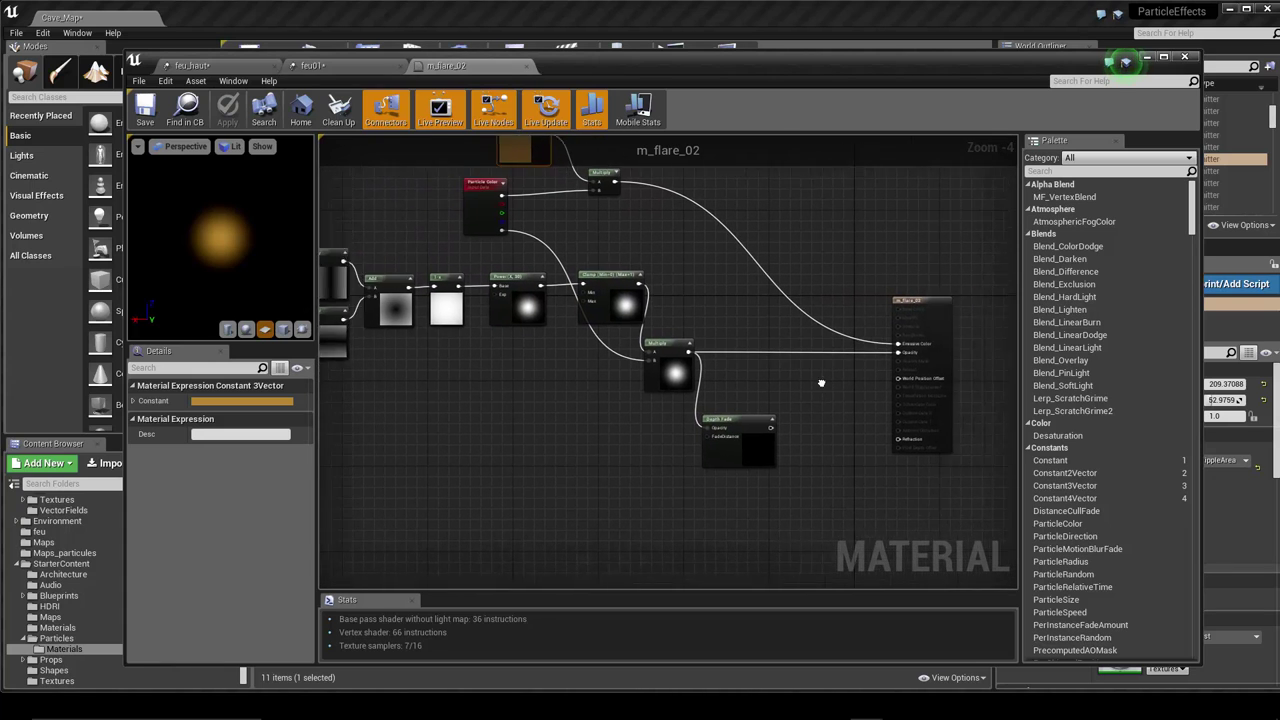
scroll(571, 389, "up", 1)
scroll(597, 380, "up", 1)
scroll(594, 382, "up", 1)
right_click_drag(594, 378, 536, 376)
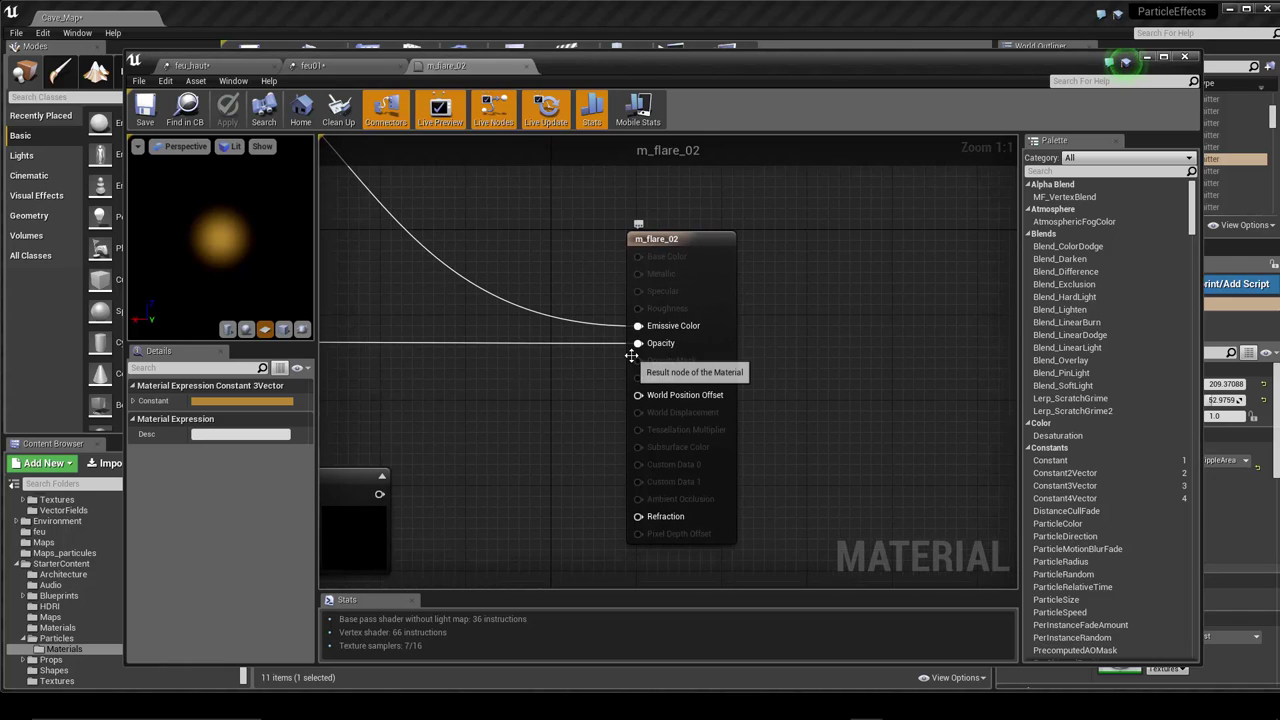
left_click(659, 239)
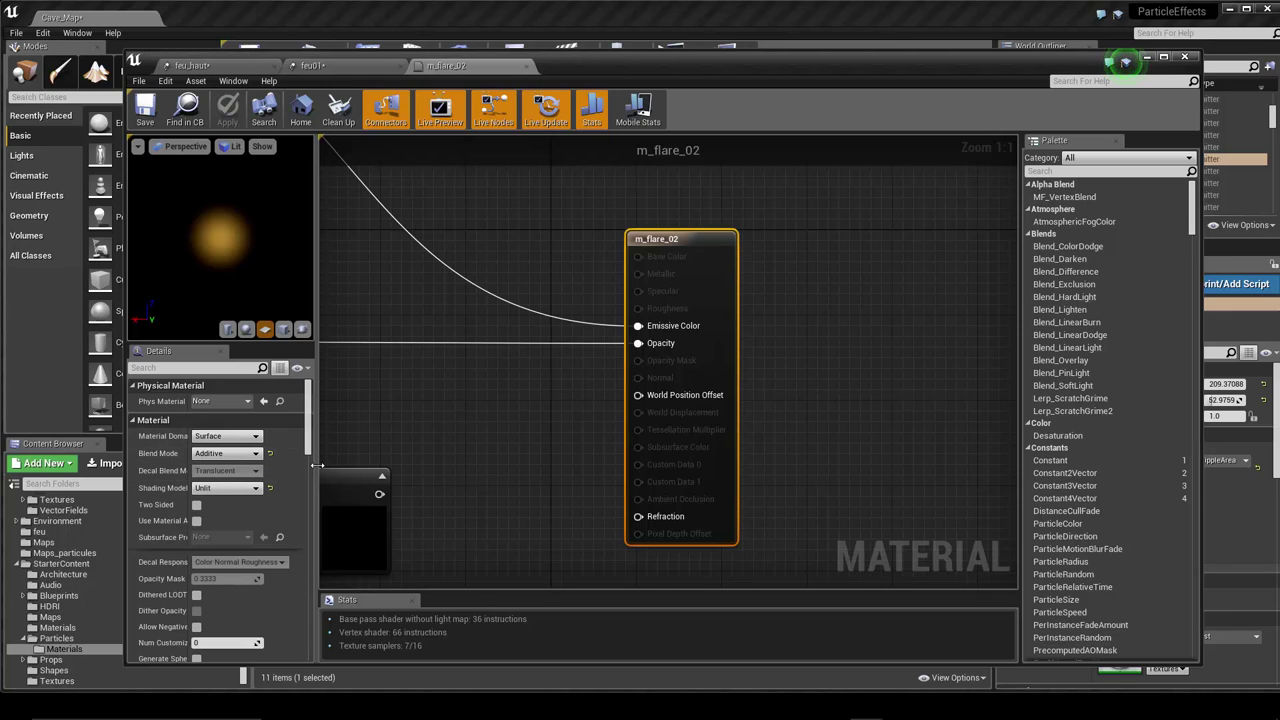
- Widen the Details panel, keep m_flare_02's Blend Mode at Additive, and open the Shading Model choices
left_click_drag(316, 464, 356, 464)
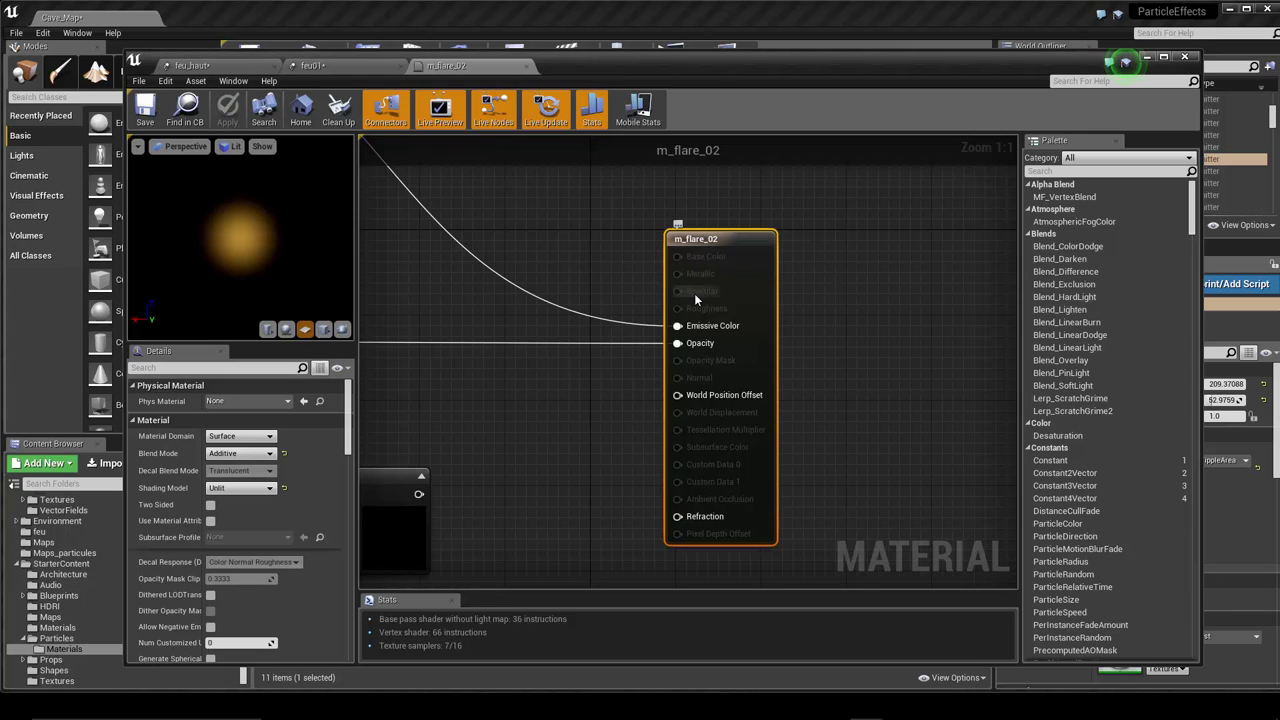
left_click(720, 238)
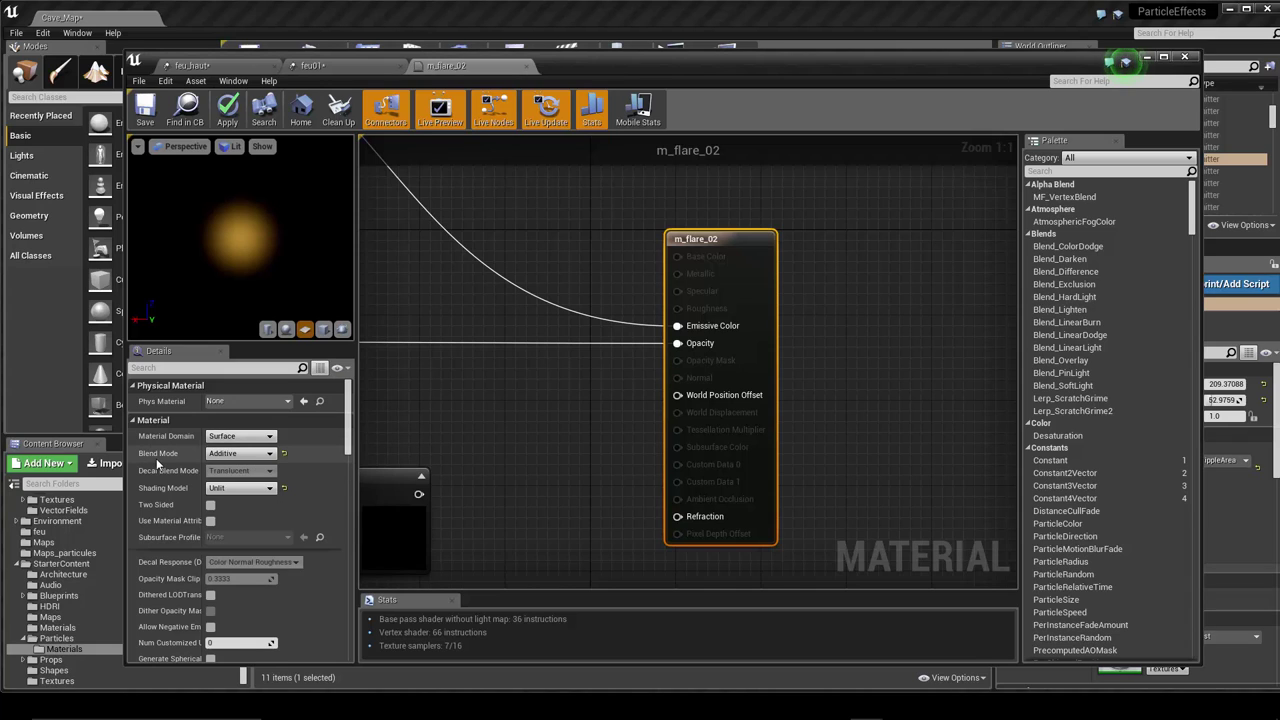
left_click(231, 455)
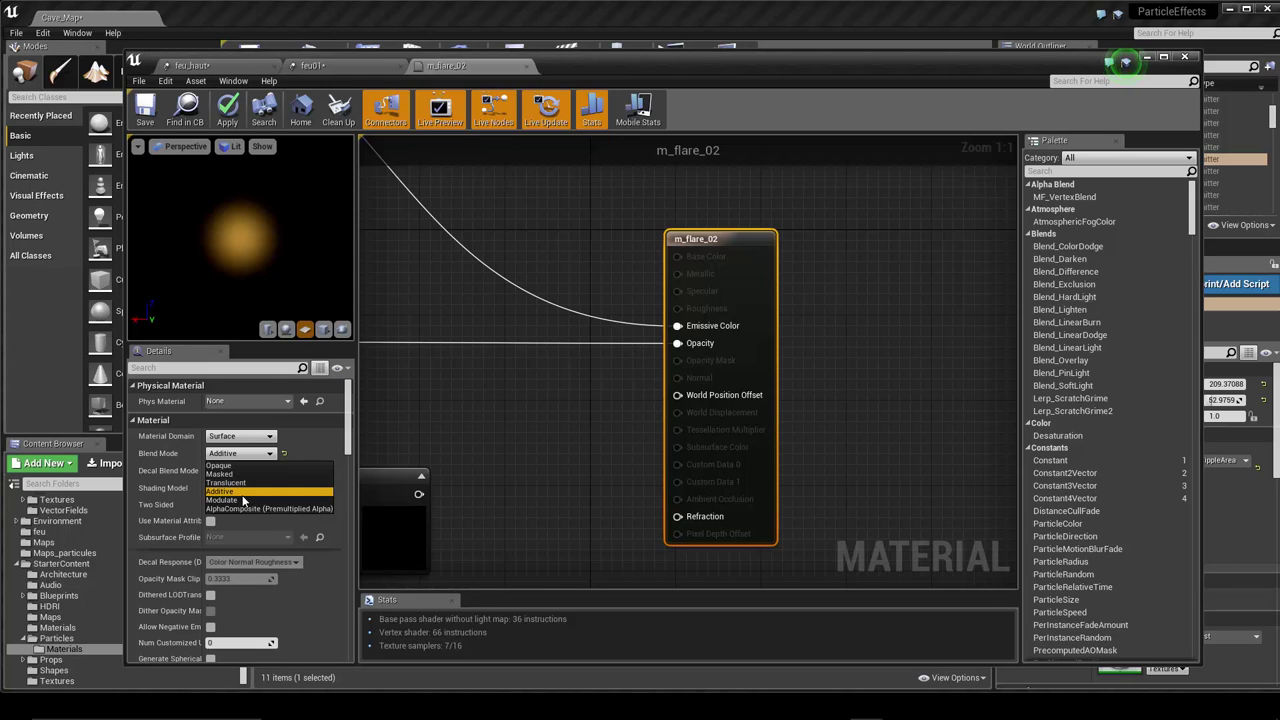
left_click(237, 490)
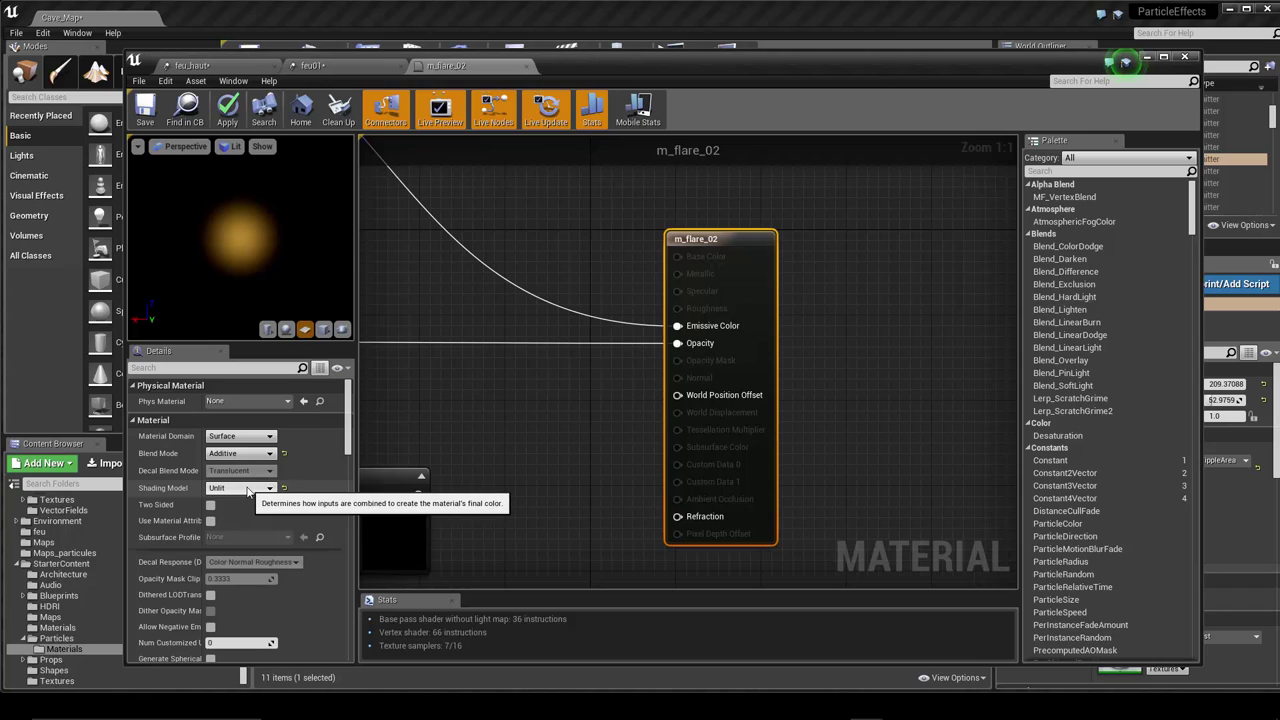
left_click(246, 489)
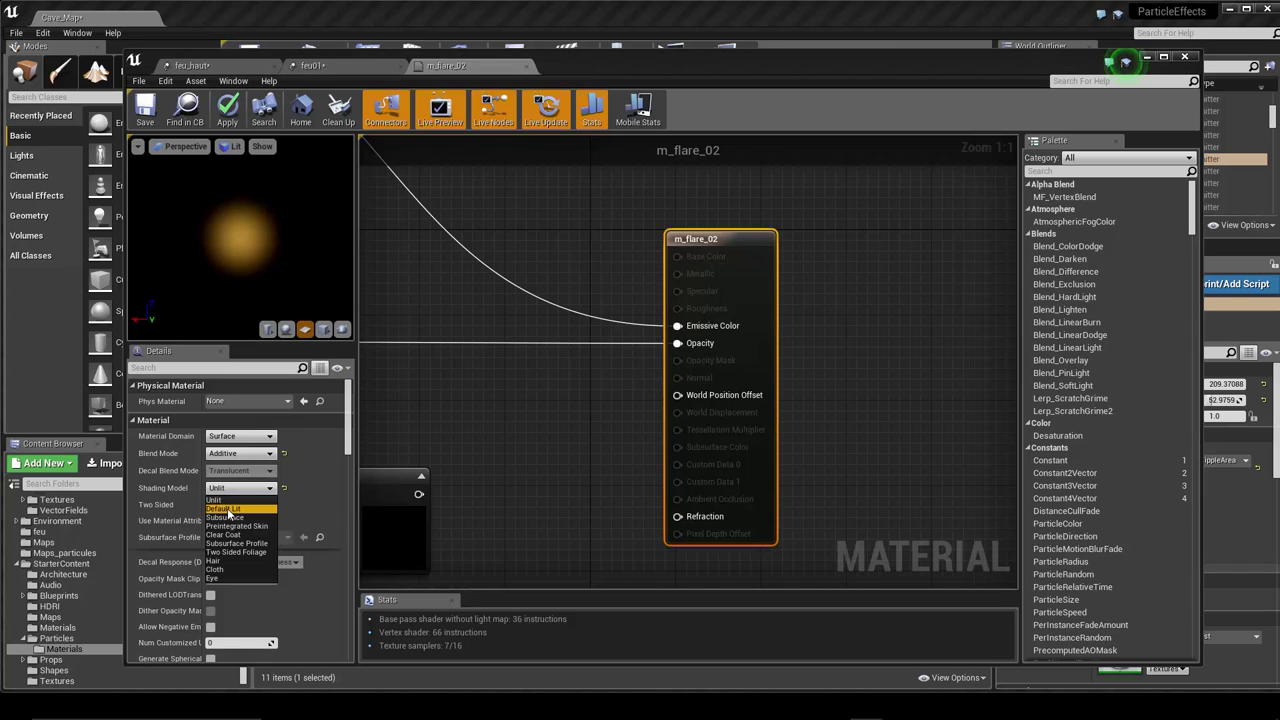
- Try Default Lit shading, then revert m_flare_02 to Unlit while keeping Additive blending
left_click(228, 509)
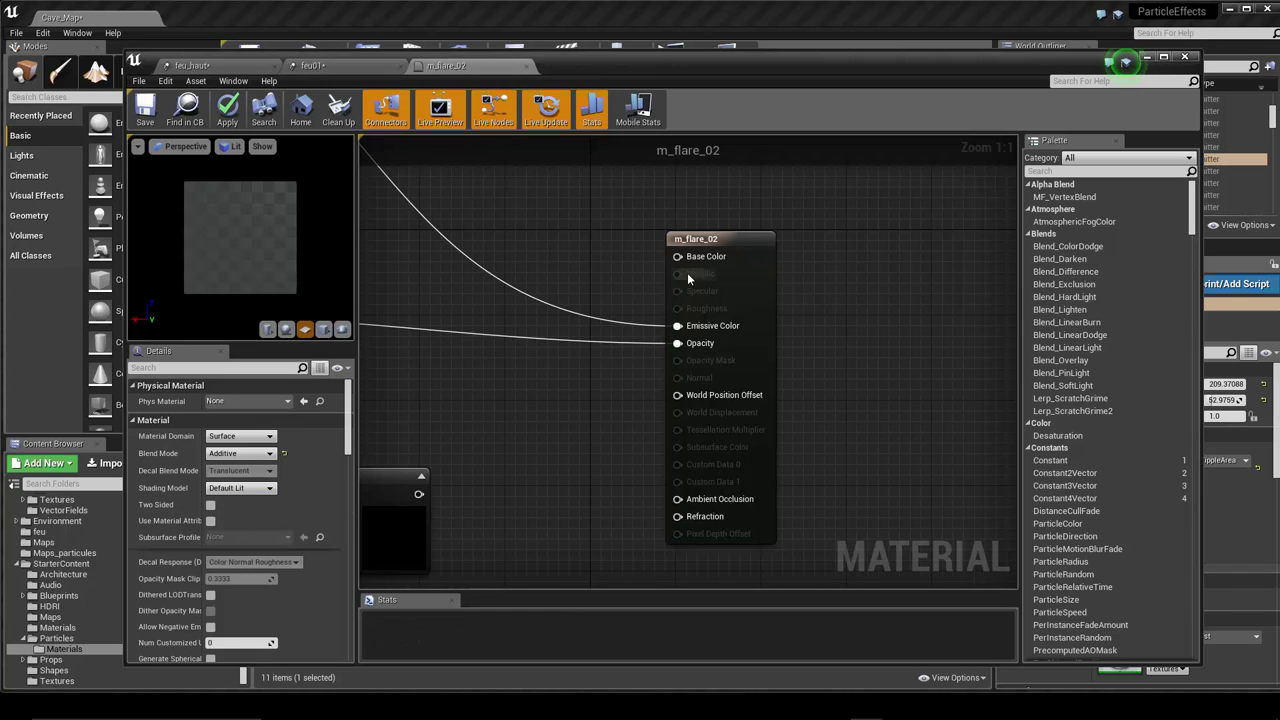
left_click(241, 454)
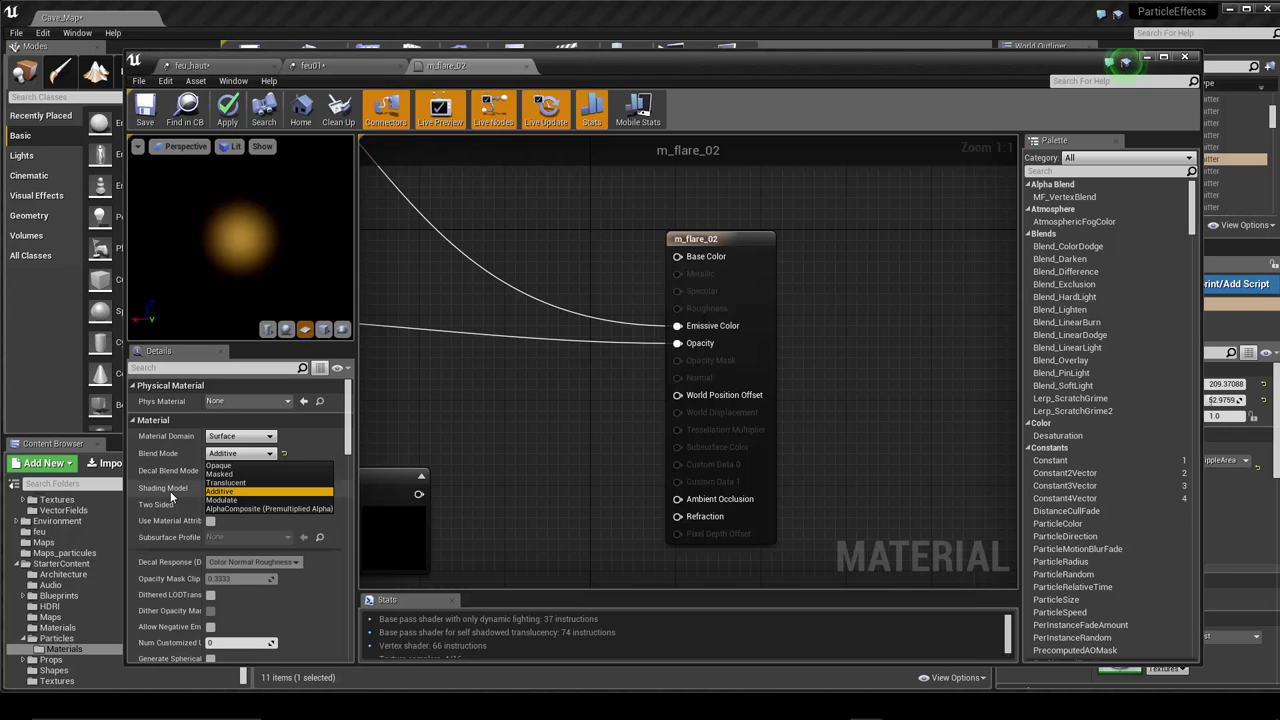
left_click(236, 492)
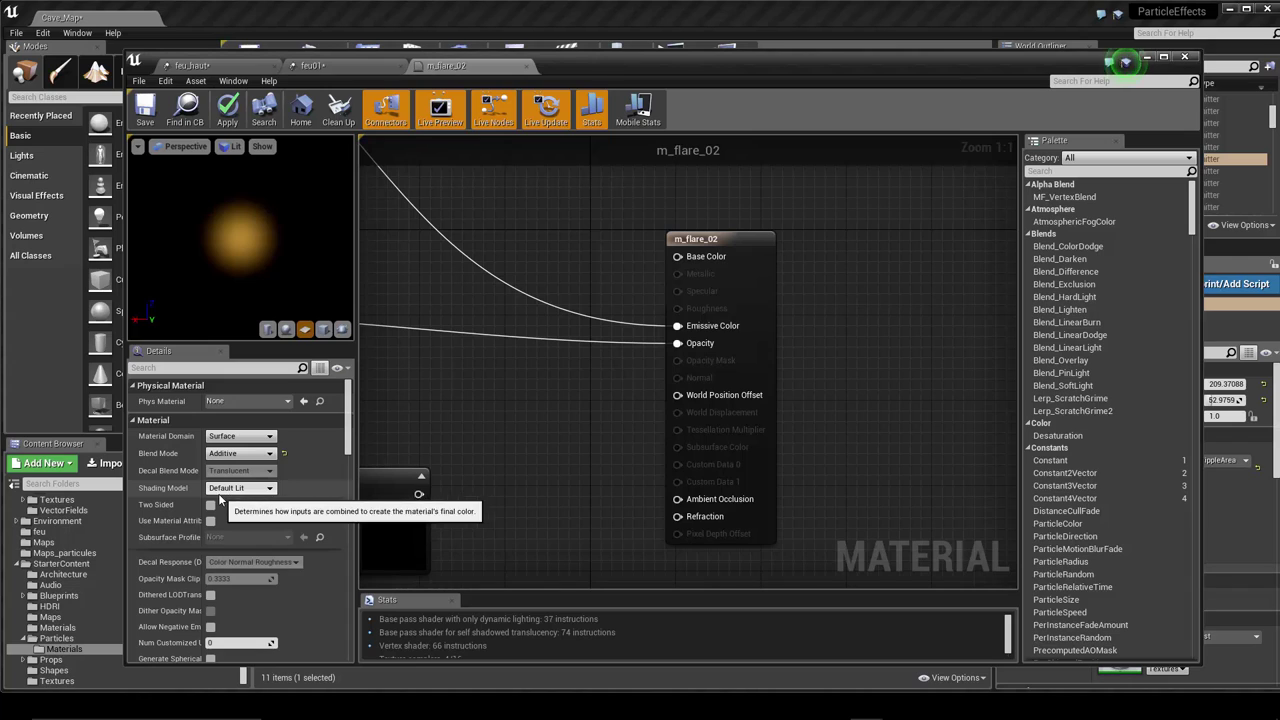
left_click(230, 489)
left_click(227, 504)
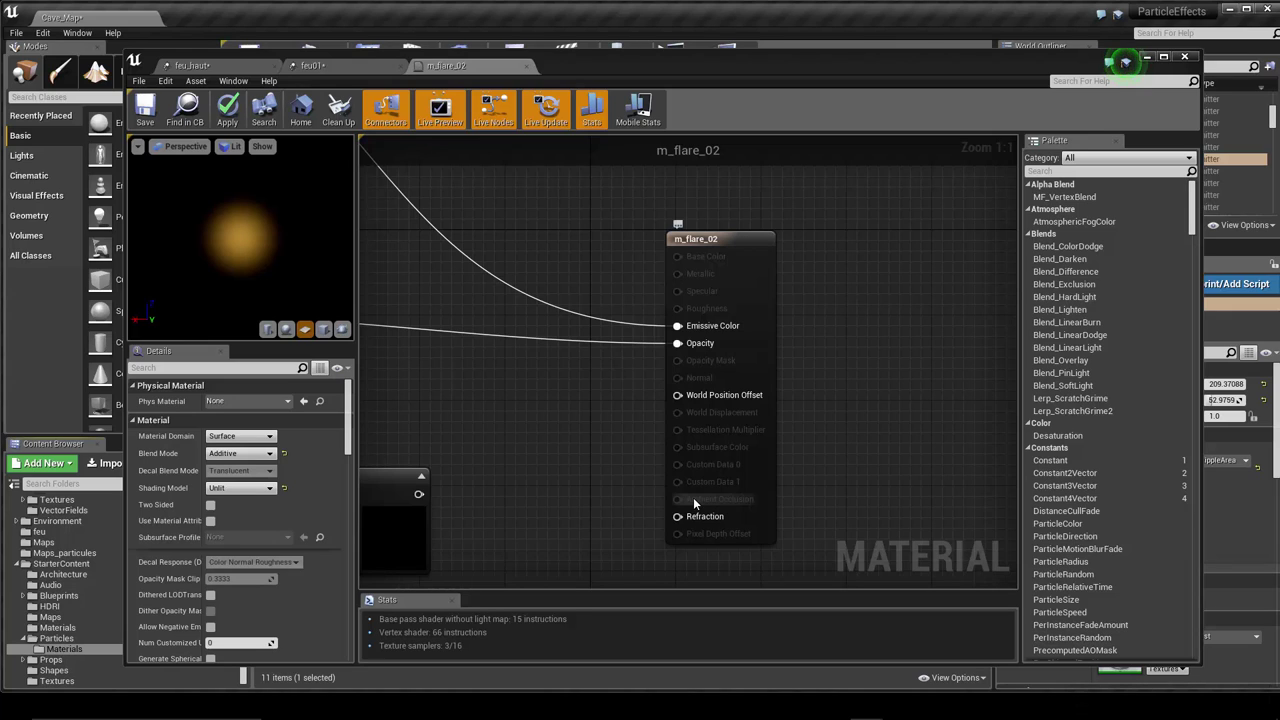
- Look over the Clamp, Multiply and Depth Fade nodes, then return to the feu01 particle editor
scroll(560, 442, "down", 1)
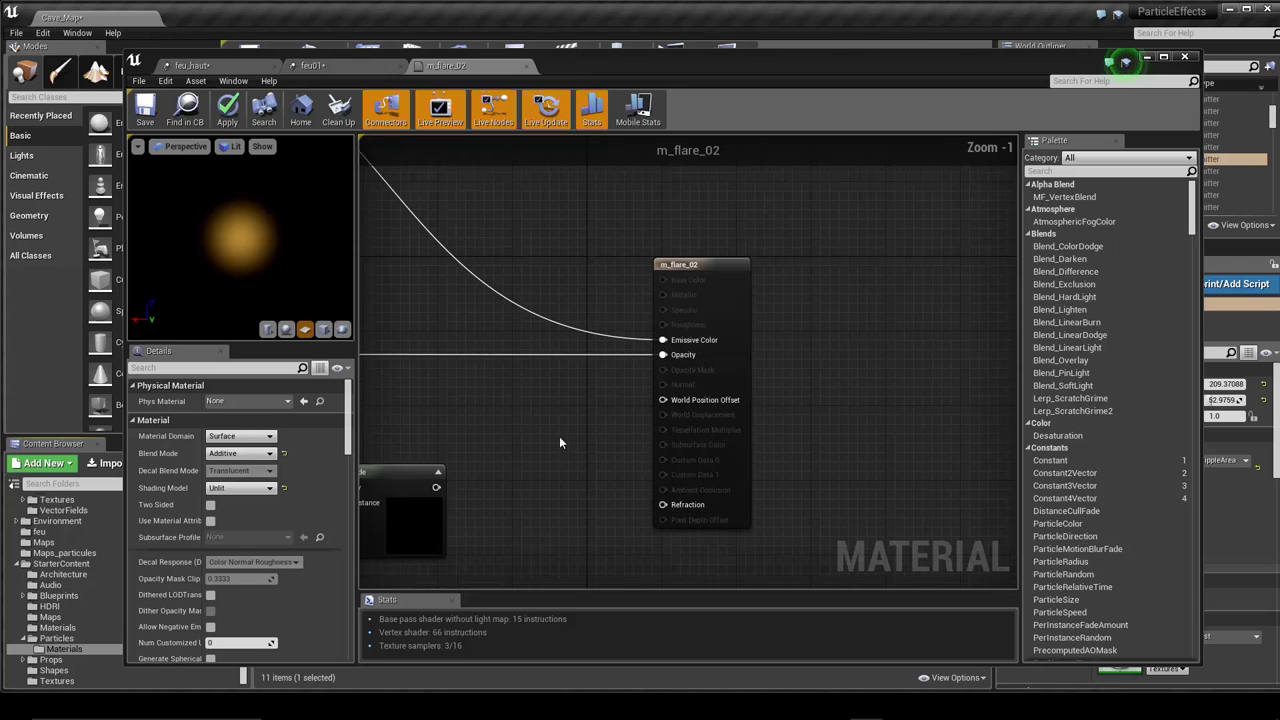
scroll(598, 426, "down", 1)
right_click_drag(598, 426, 836, 457)
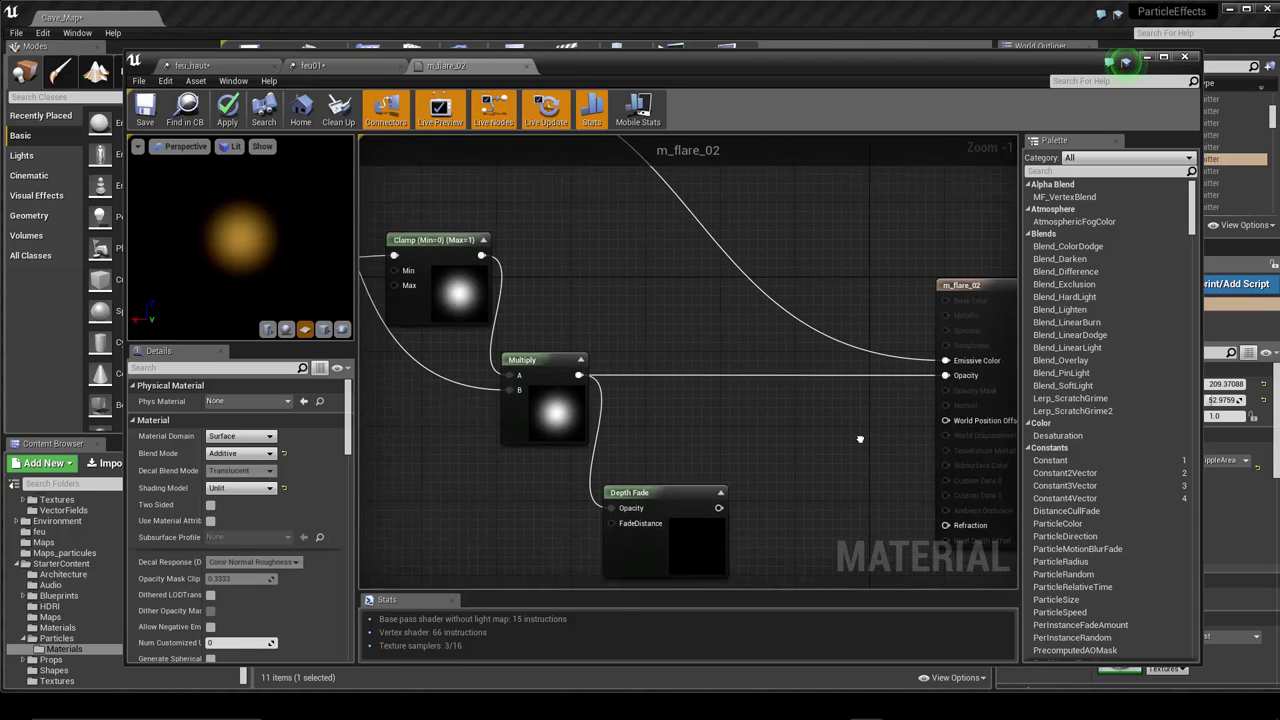
scroll(836, 457, "down", 1)
scroll(830, 450, "down", 1)
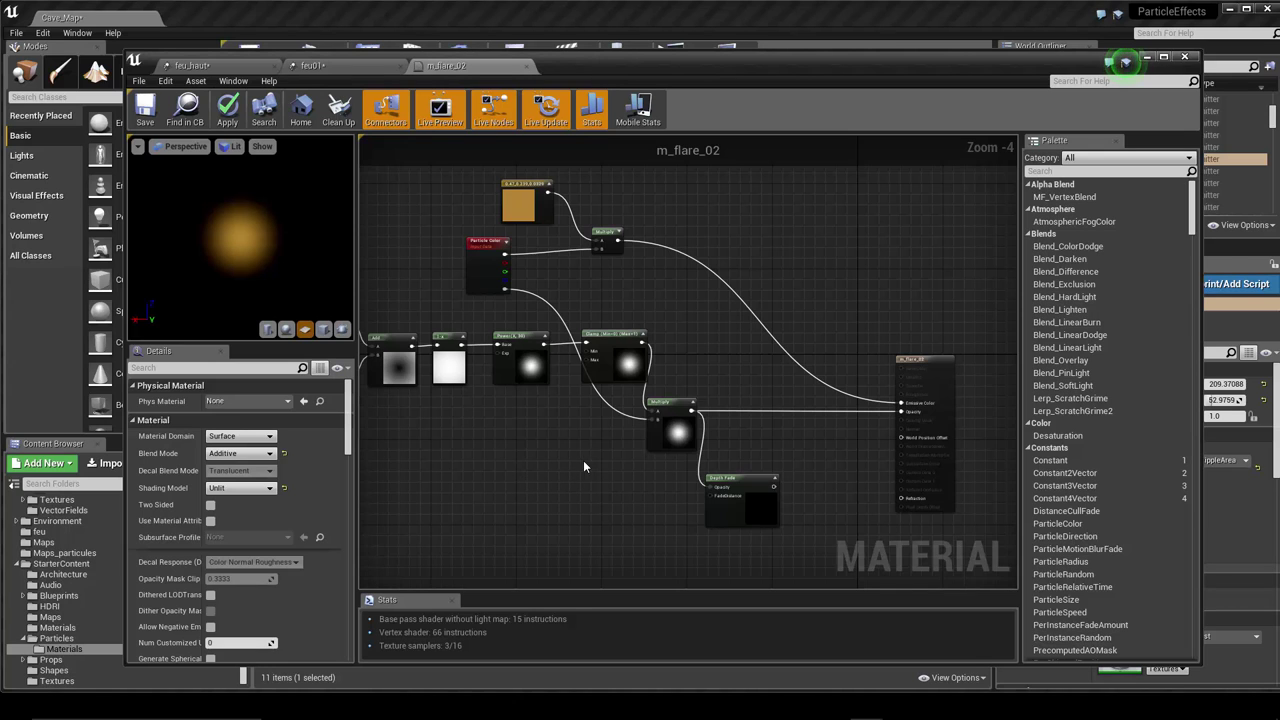
mouse_move(585, 467)
right_mouse_down()
mouse_move(692, 453)
mouse_move(637, 437)
mouse_move(771, 473)
mouse_move(581, 437)
right_mouse_up()
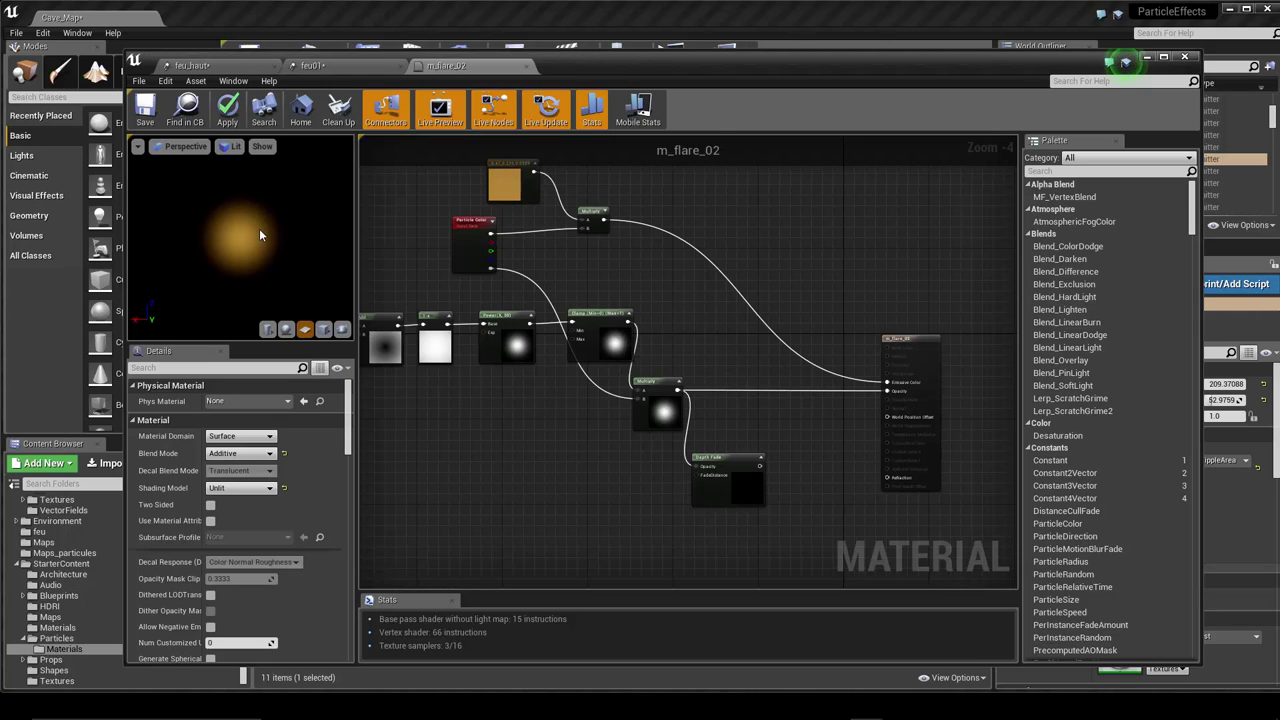
left_click(341, 67)
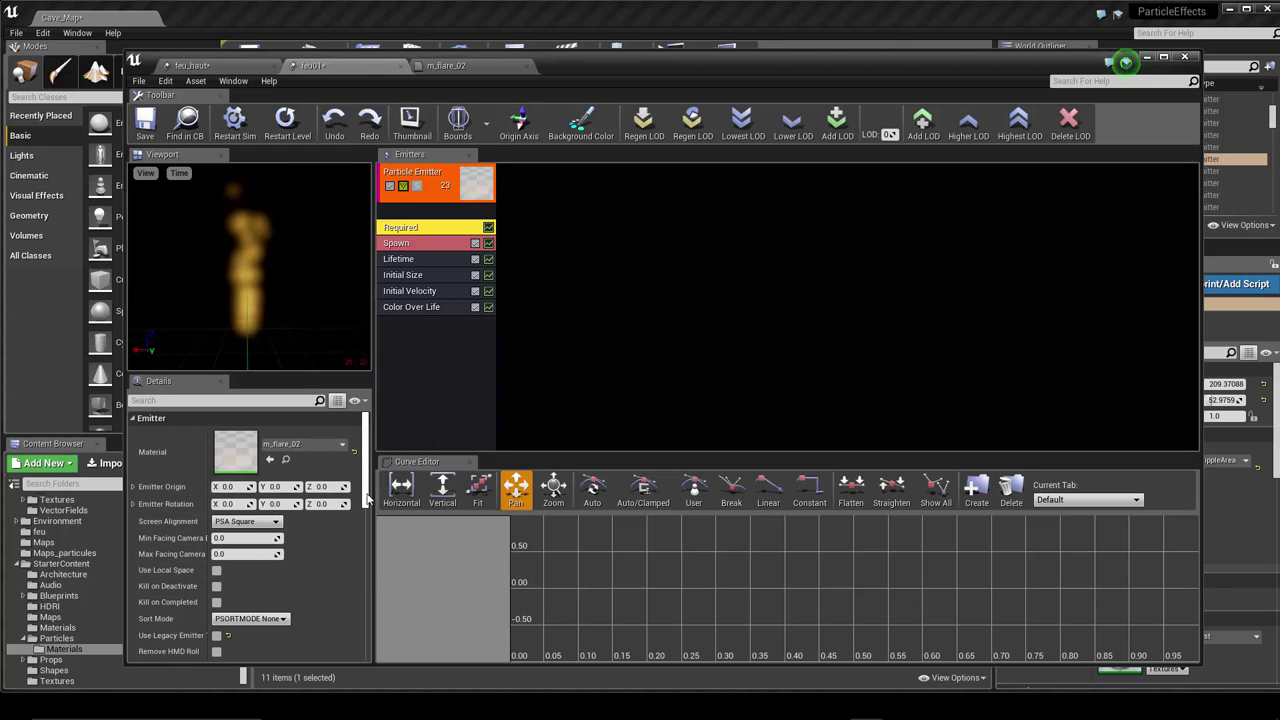
- Scroll the emitter's Details past Duration and Delay to reach the Sub UV section
left_click_drag(366, 497, 372, 484)
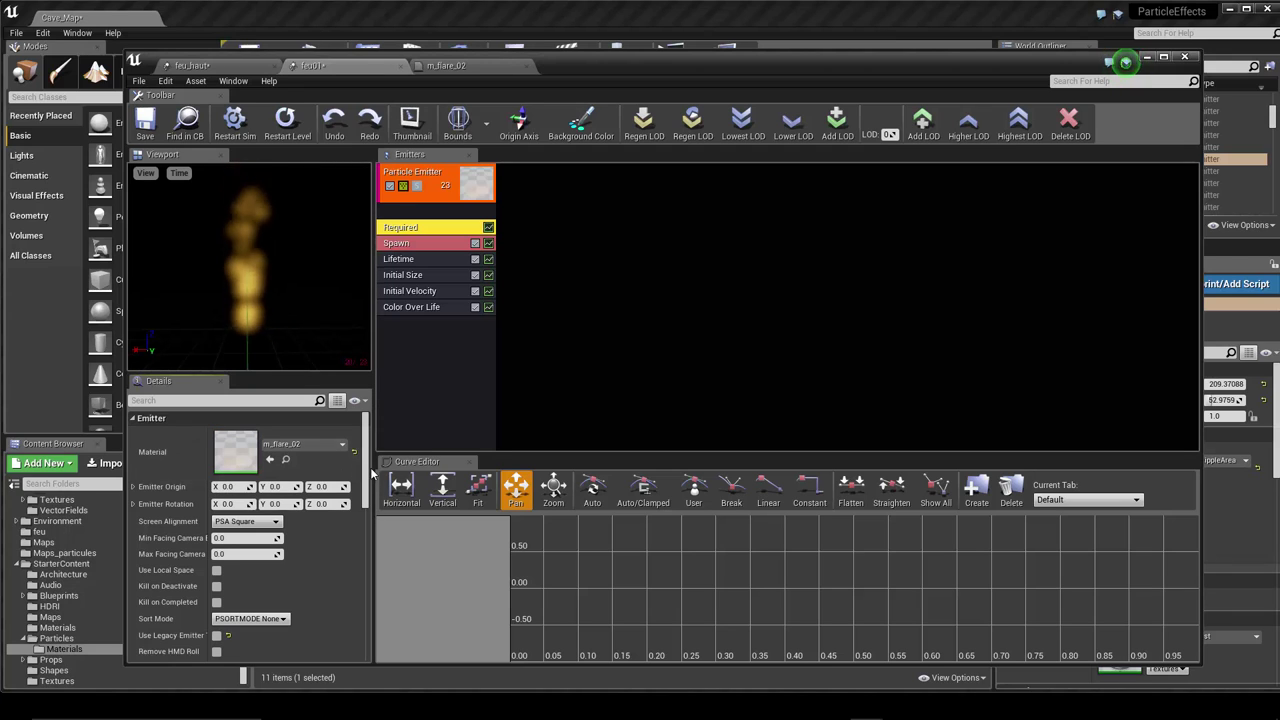
left_click_drag(366, 477, 366, 532)
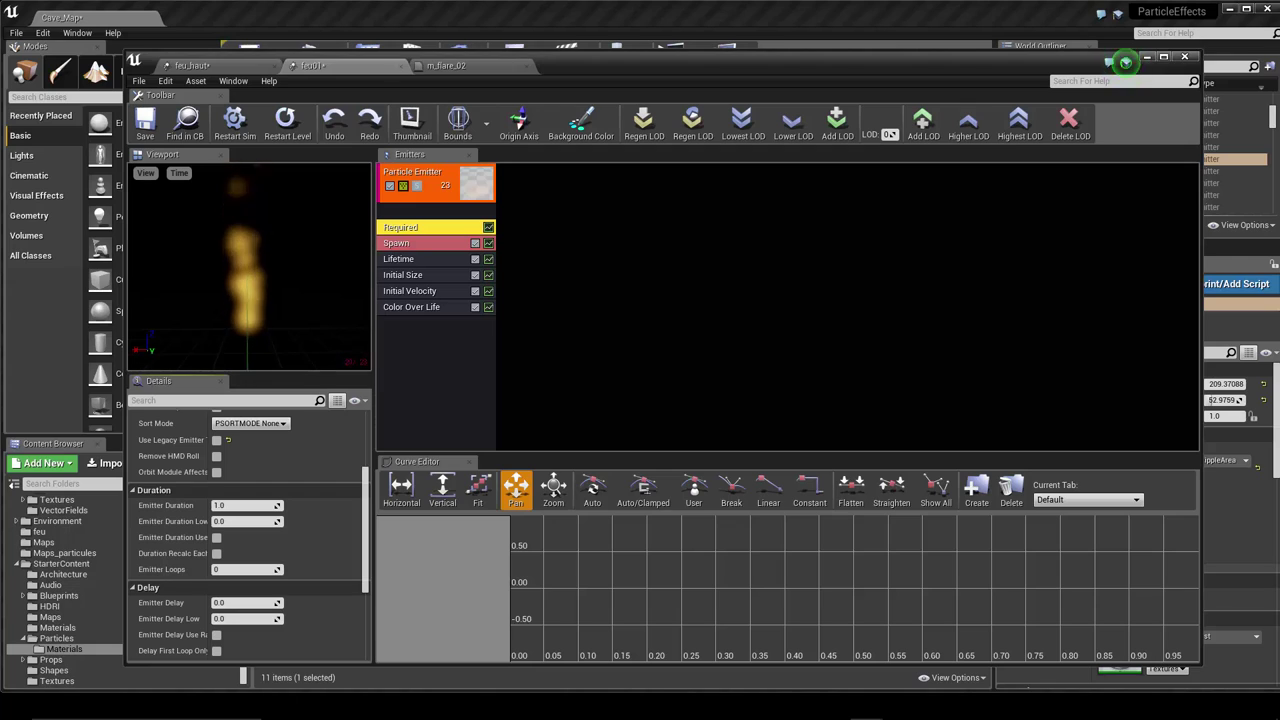
scroll(335, 535, "down", 3)
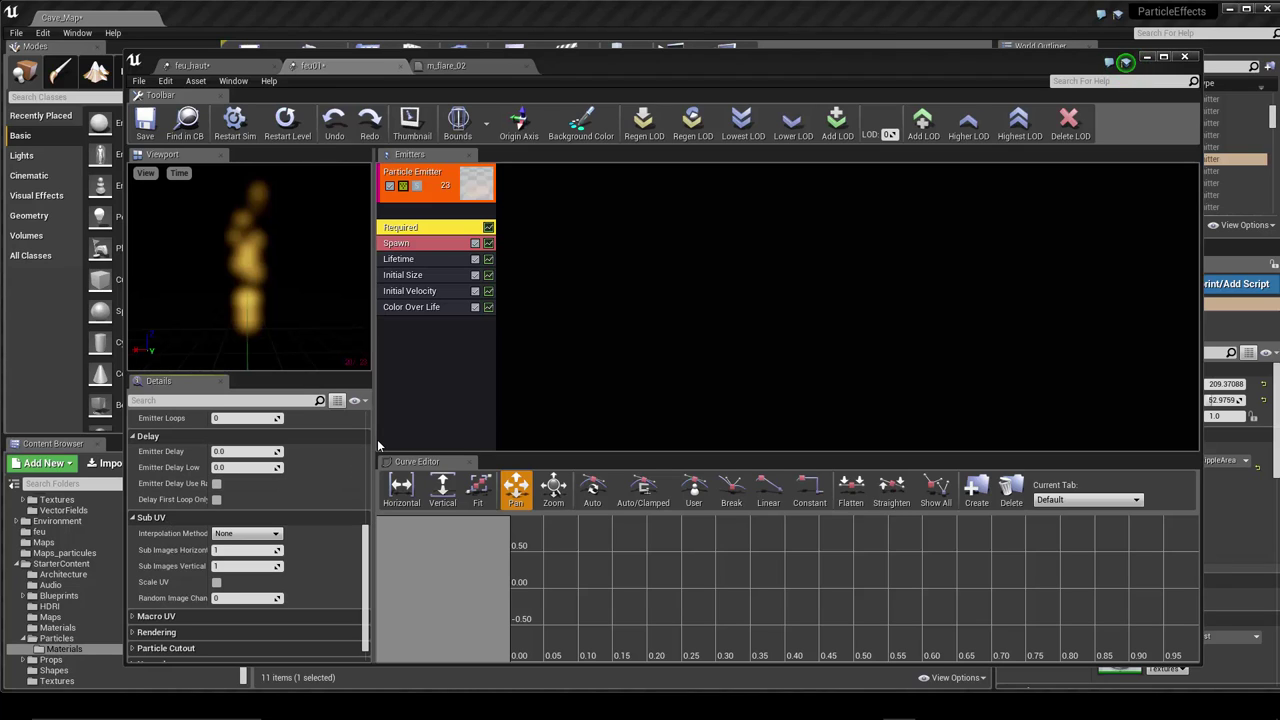
- Set the Spawn module's constant rate to 50, then to 100
left_click(413, 247)
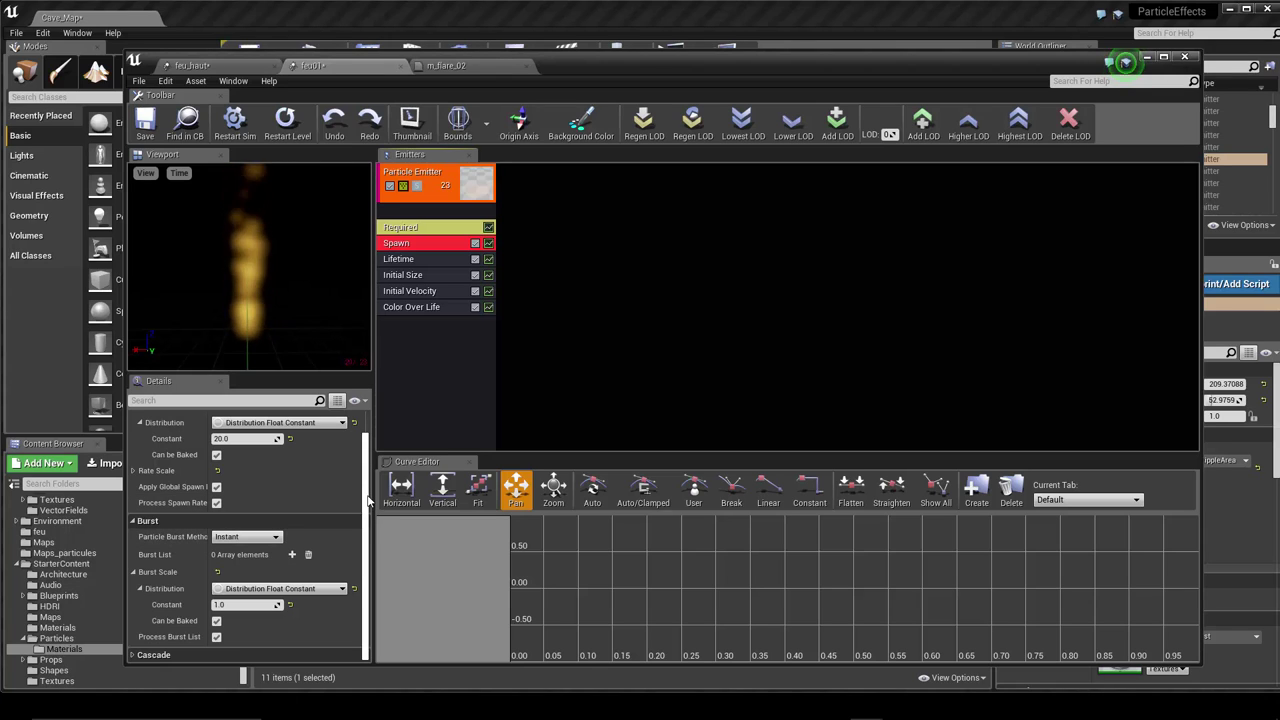
left_click_drag(364, 516, 370, 450)
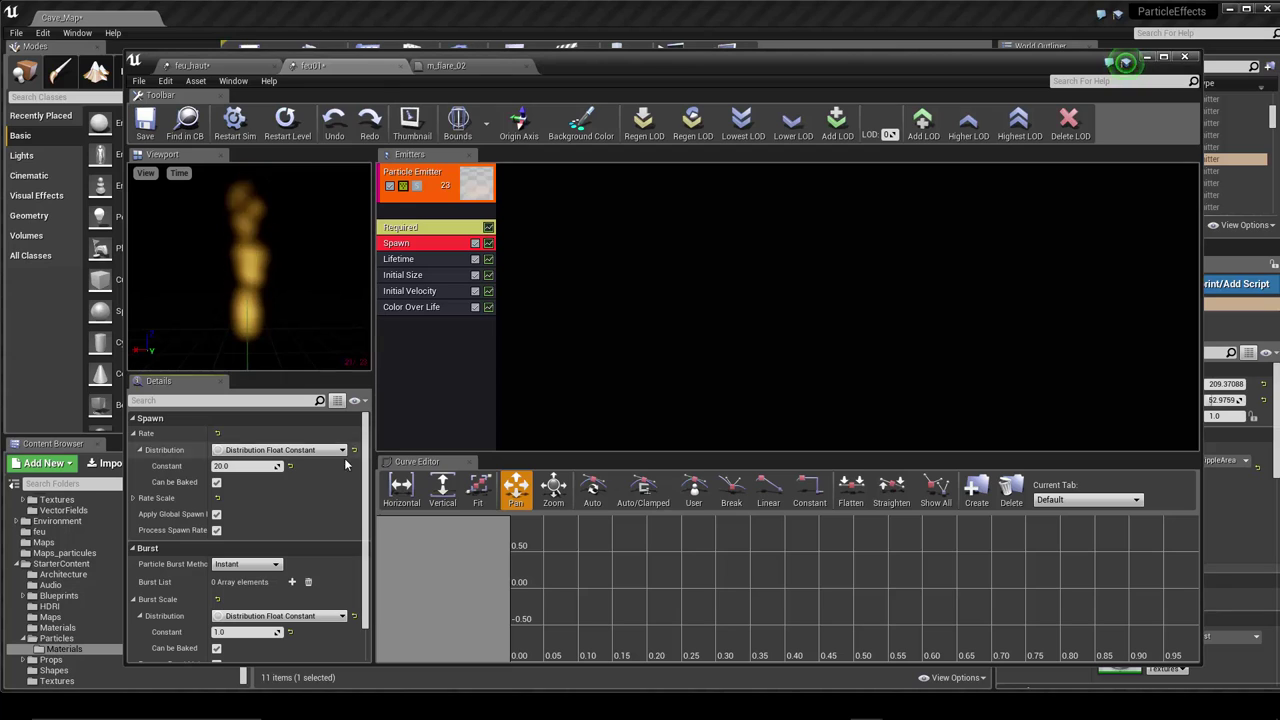
left_click(224, 466)
type("50")
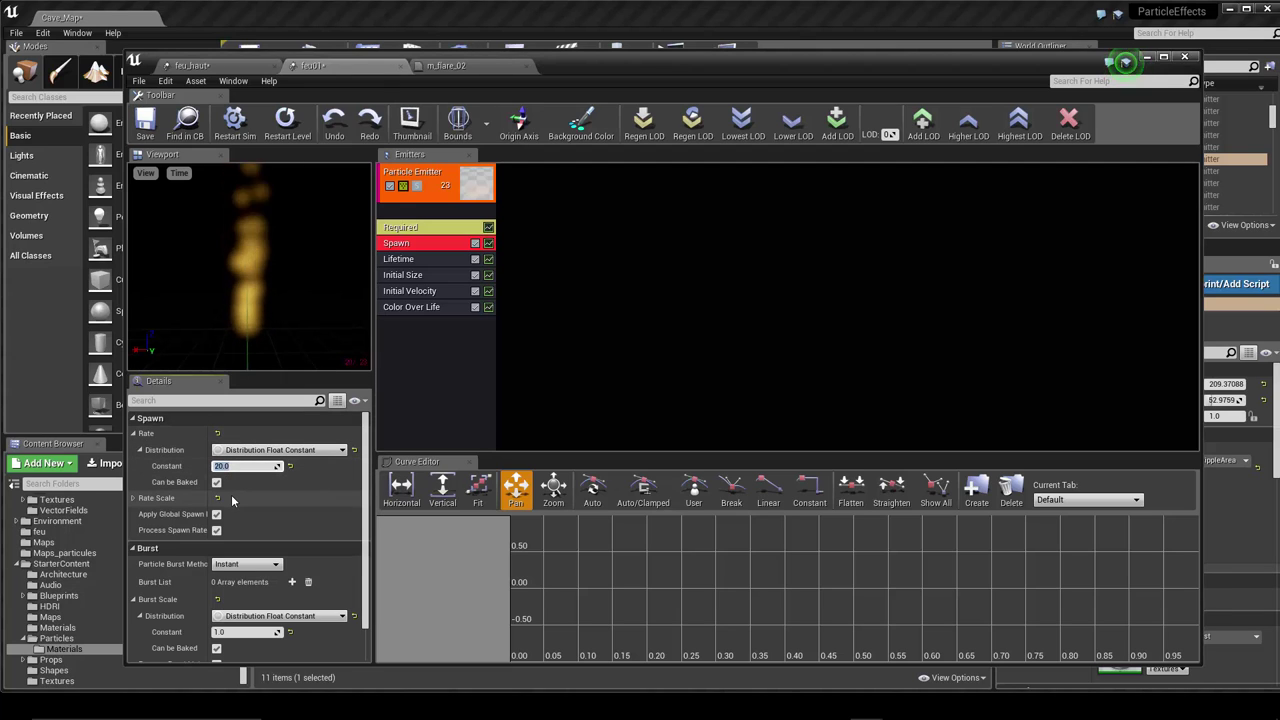
key("Return")
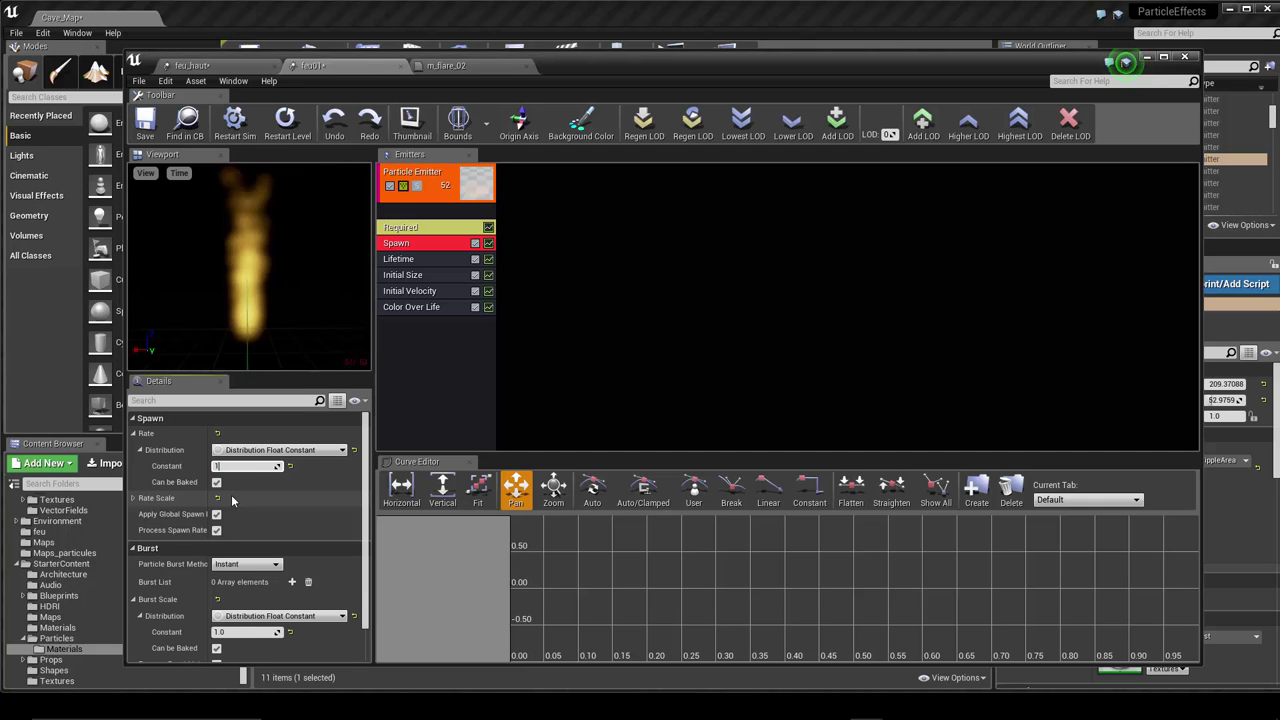
type("100")
key("Return")
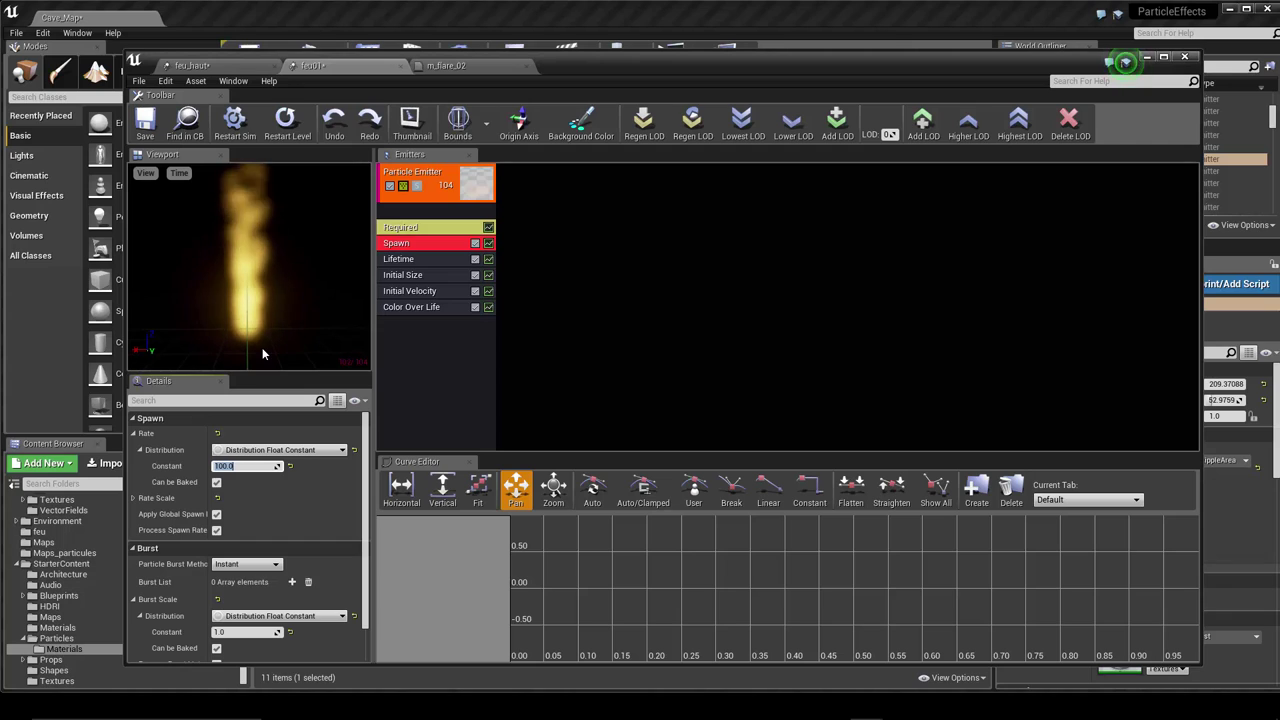
- Add a Location > Initial Location module and move it directly below Spawn
right_click(421, 339)
mouse_move(425, 343)
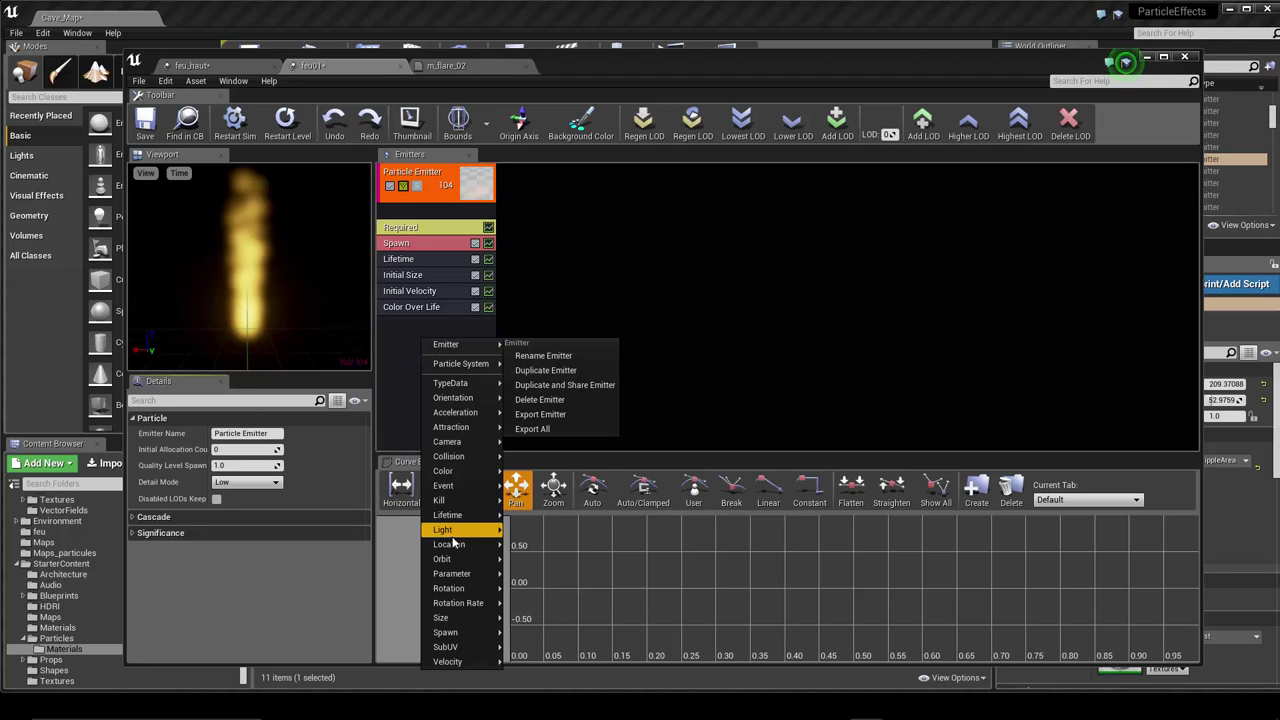
mouse_move(453, 547)
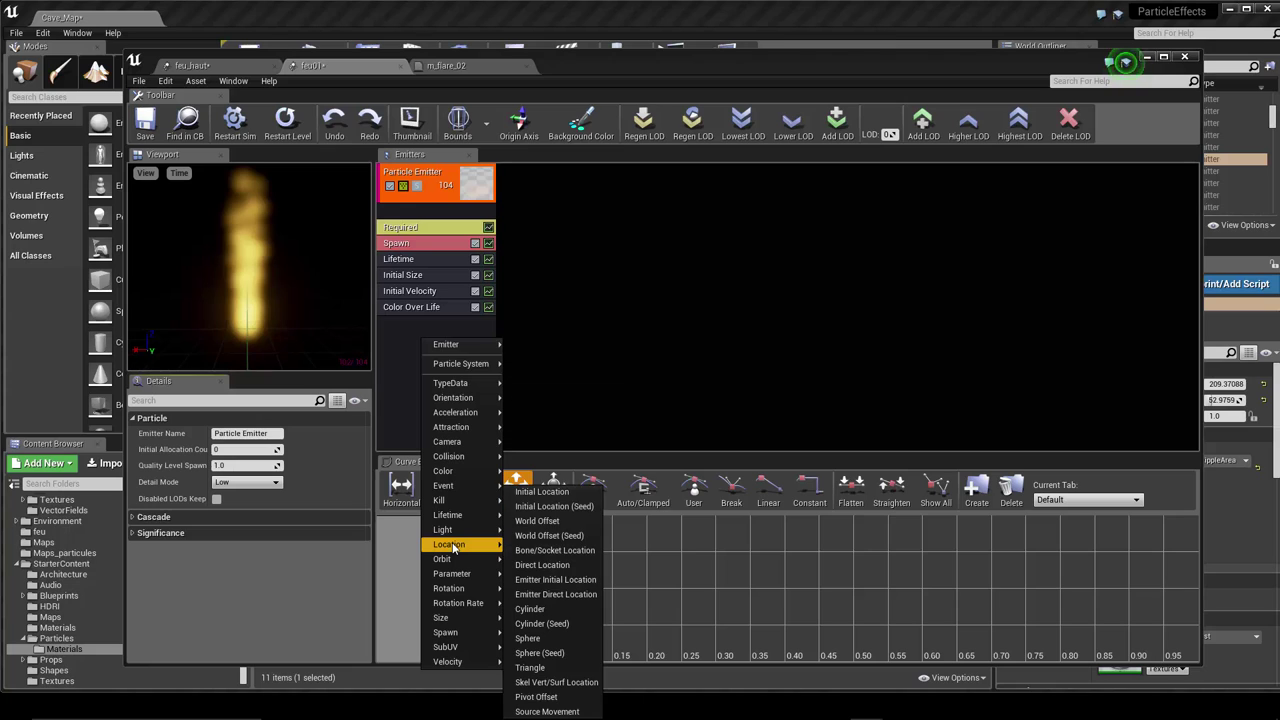
left_click(545, 497)
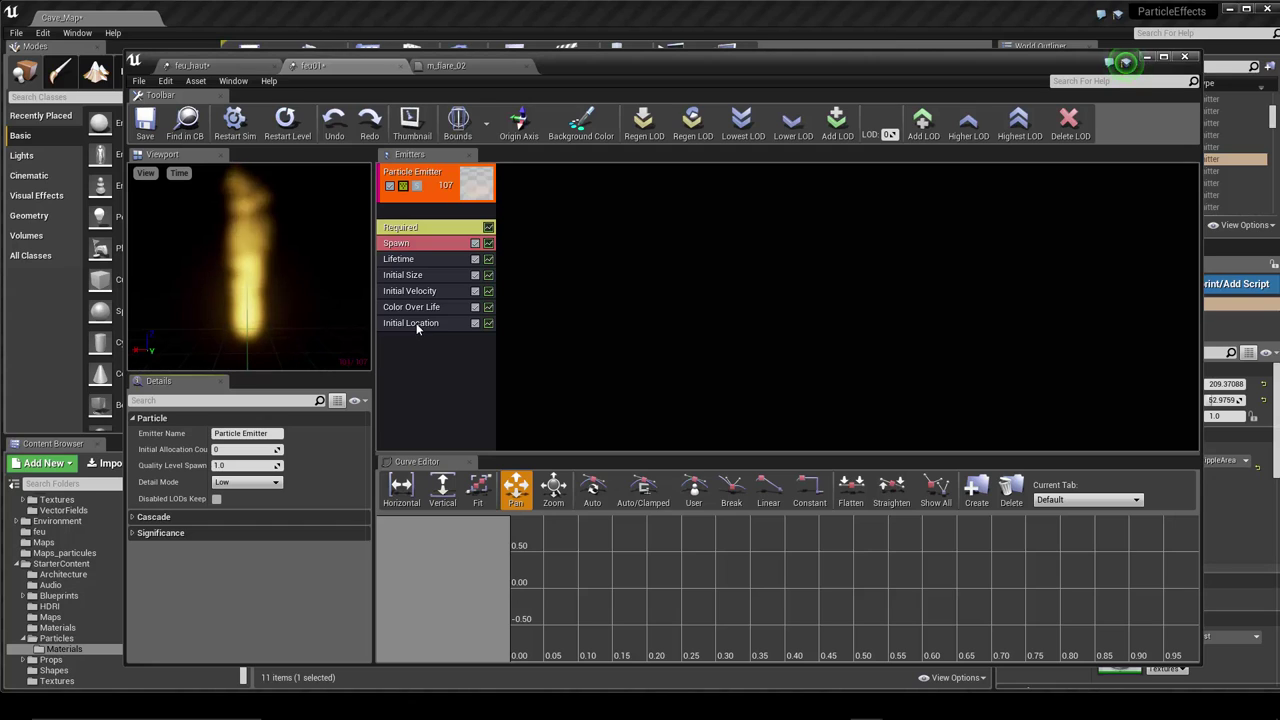
left_click_drag(426, 323, 425, 273)
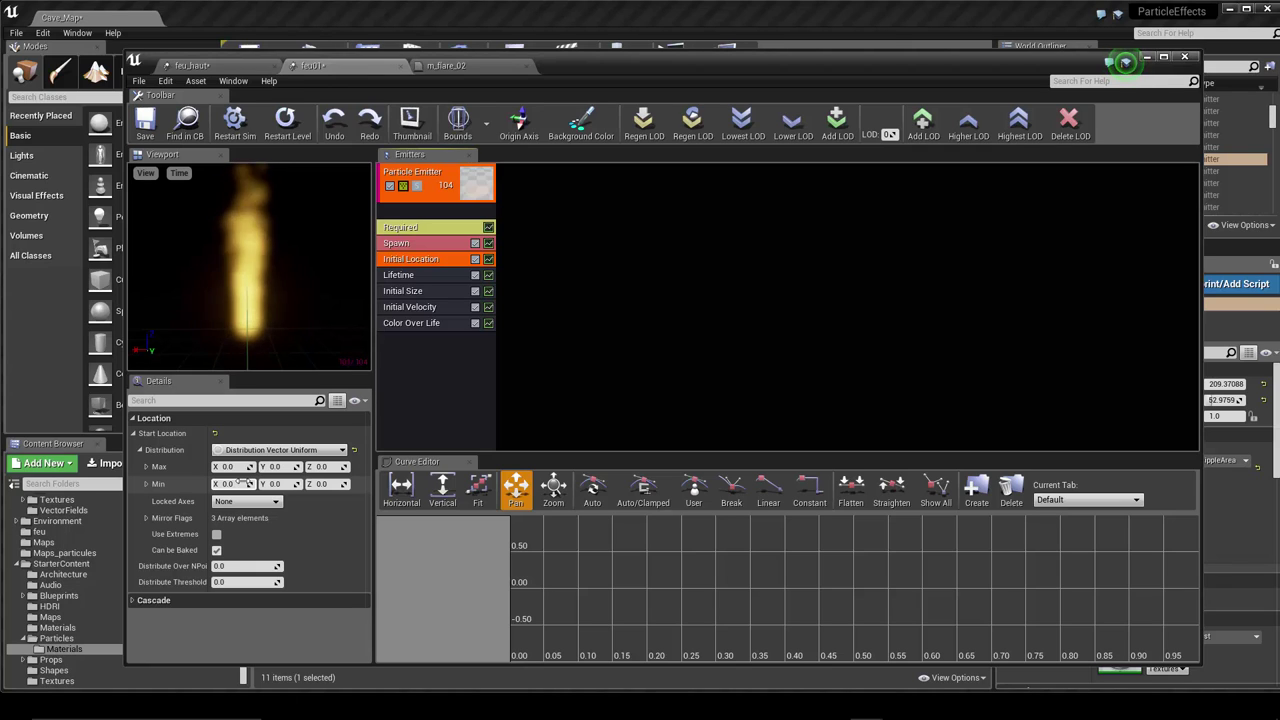
left_click(288, 451)
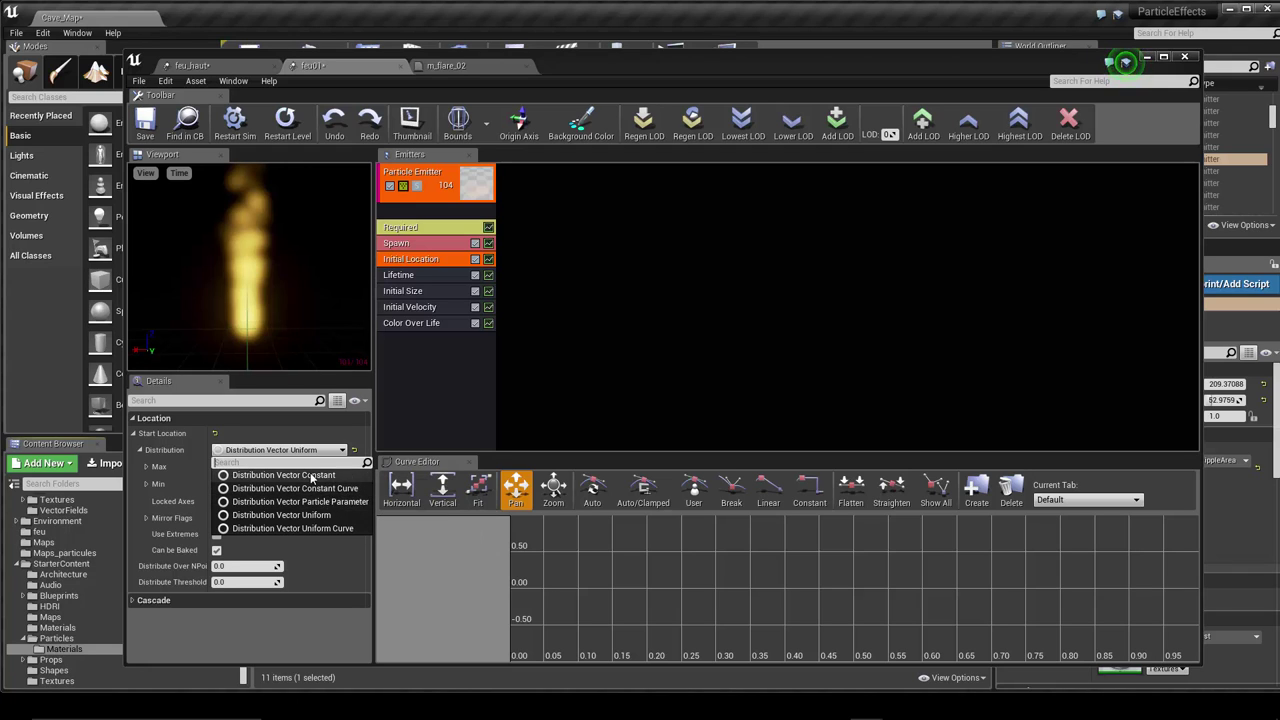
left_click(310, 479)
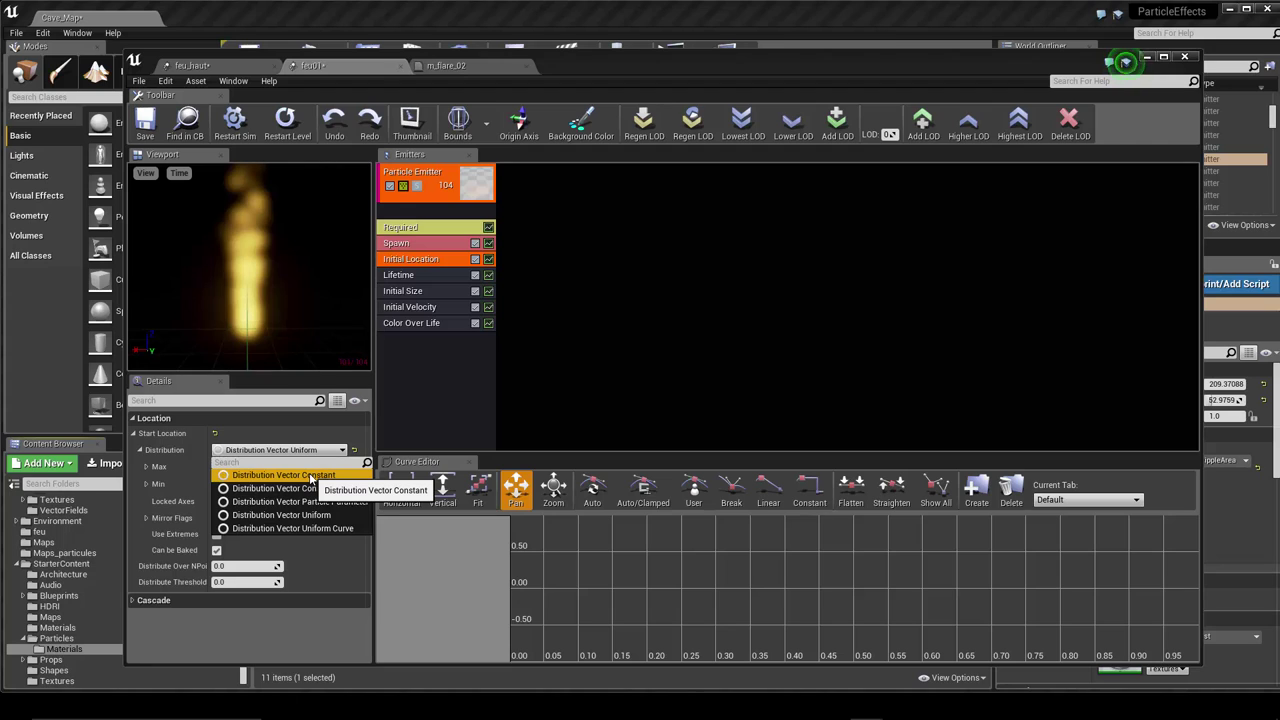
left_click(314, 478)
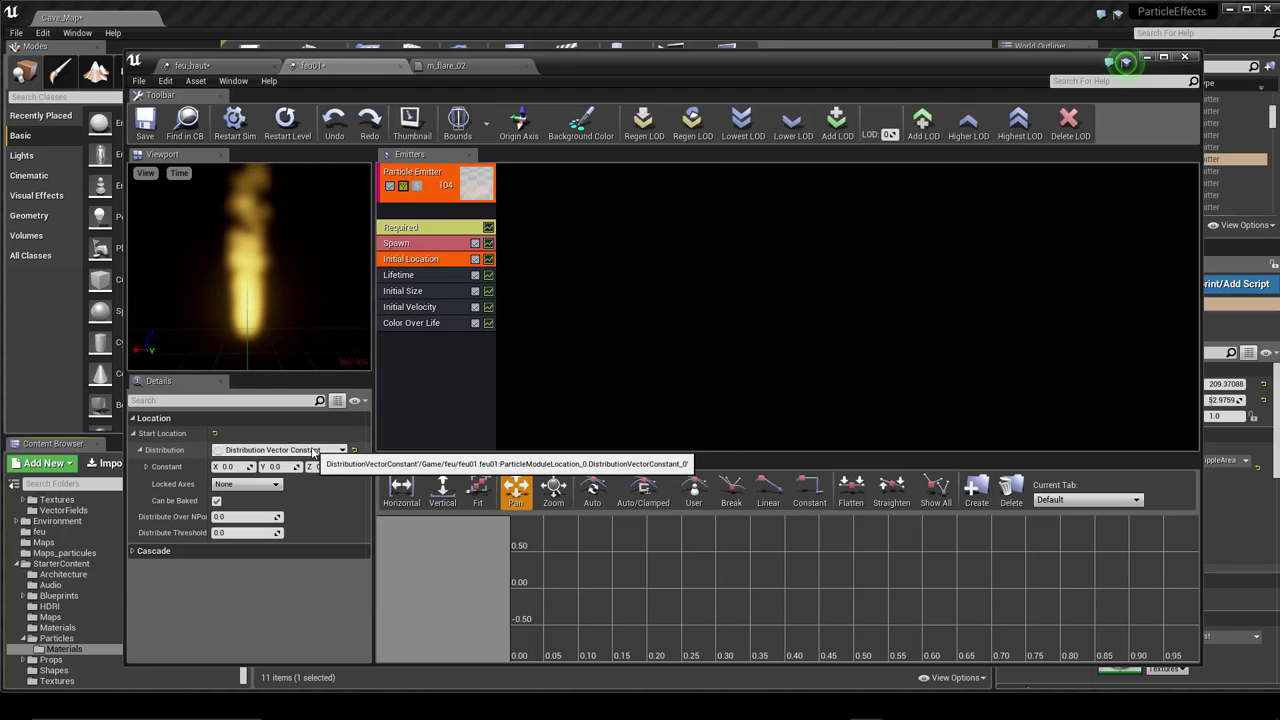
left_click(313, 451)
left_click(300, 514)
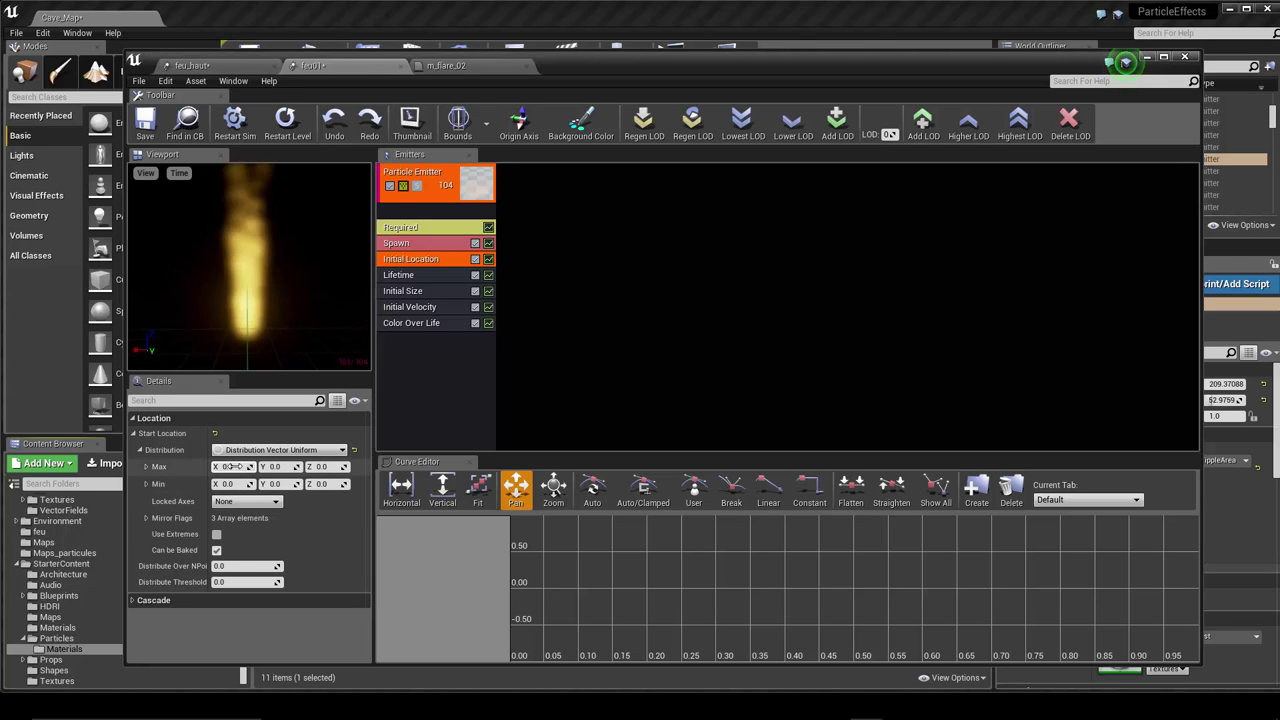
- Set Initial Location's X start offset range from -10 to 10
left_click(233, 467)
type("-10")
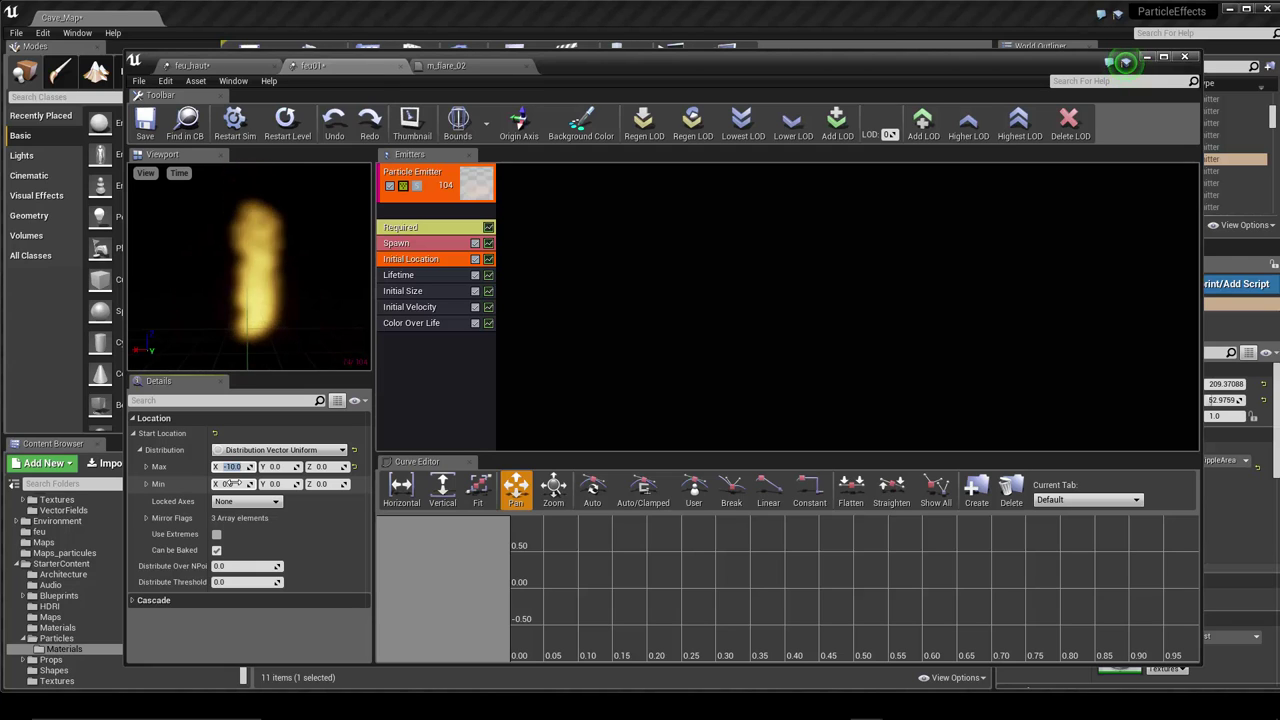
left_click(277, 467)
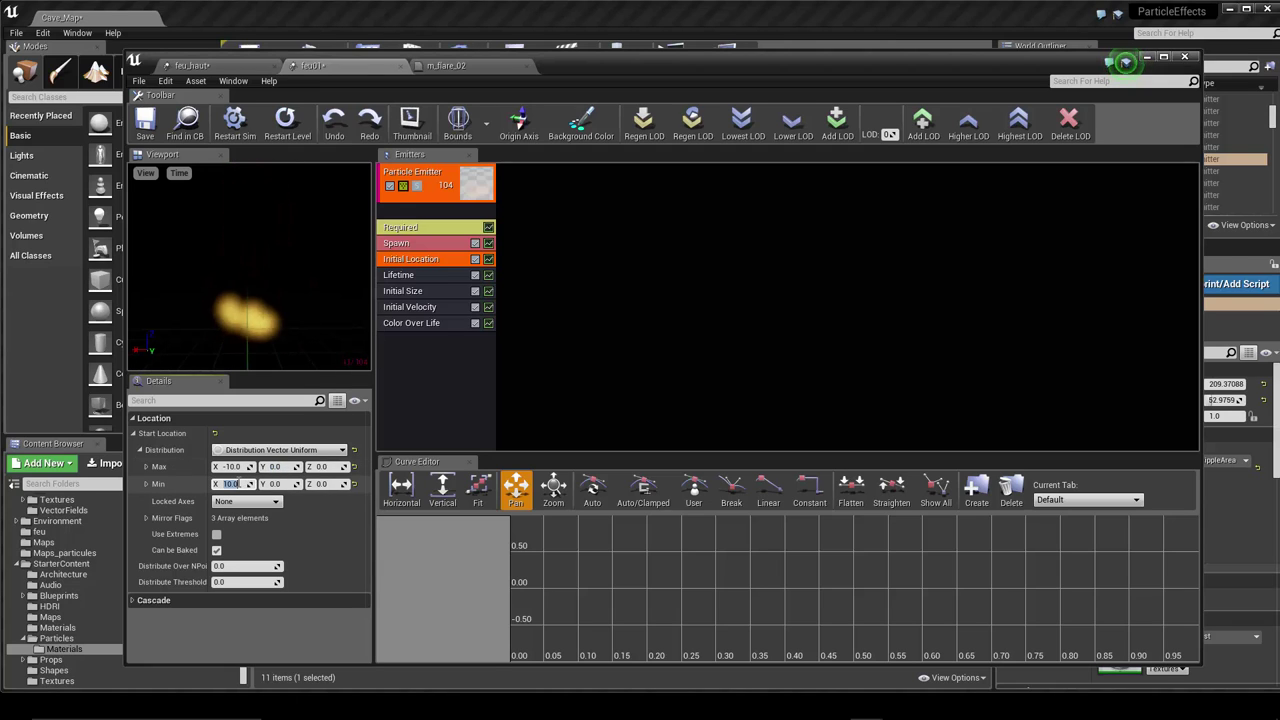
left_click(277, 467)
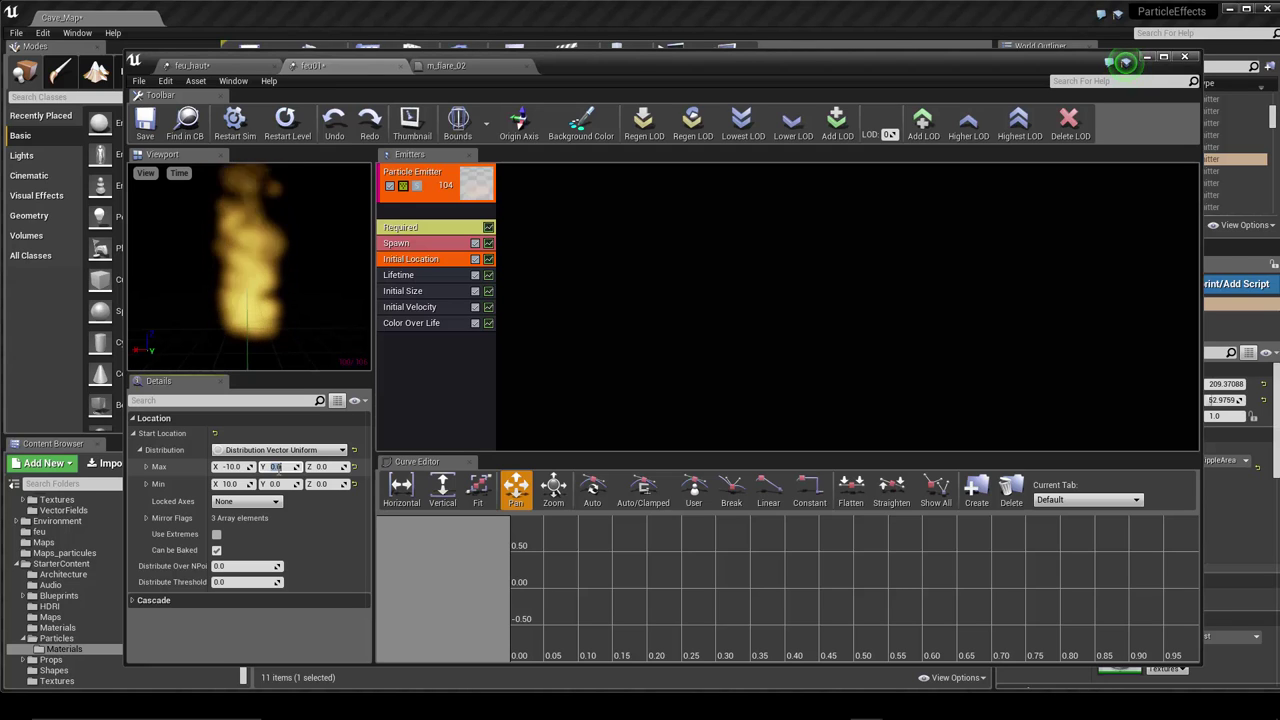
left_click(232, 467)
type("1")
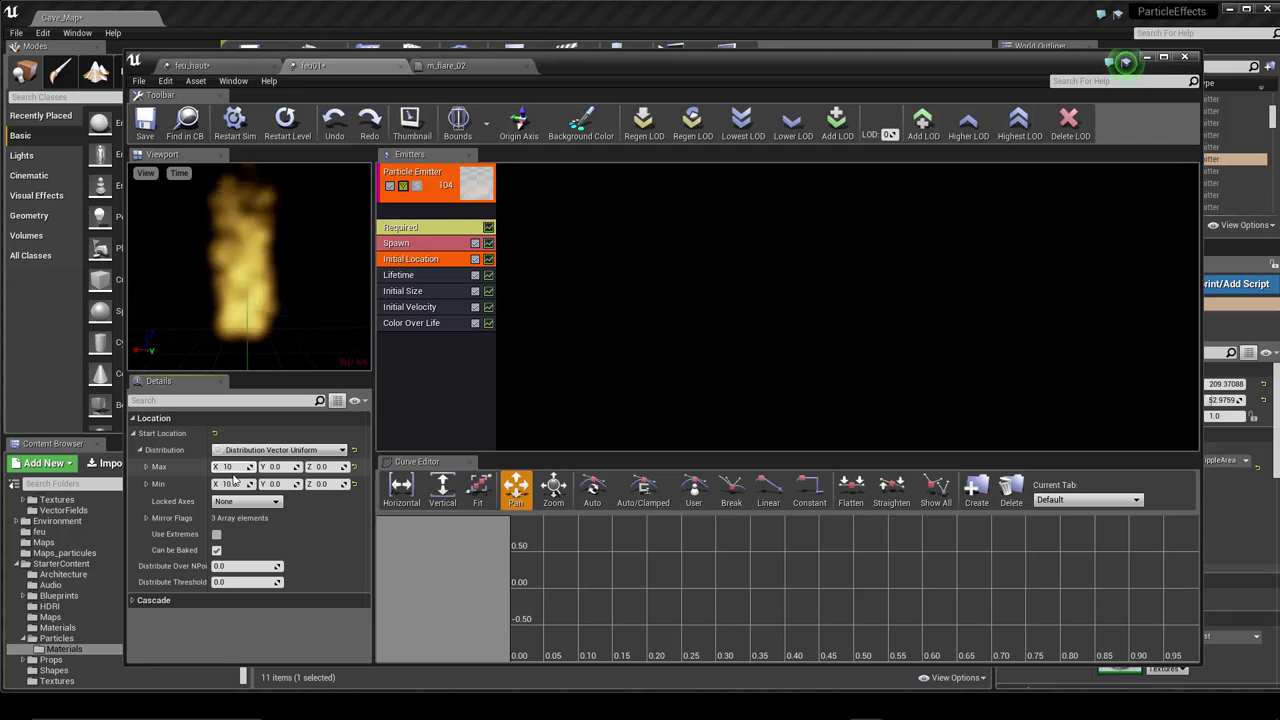
type("0")
key("Return")
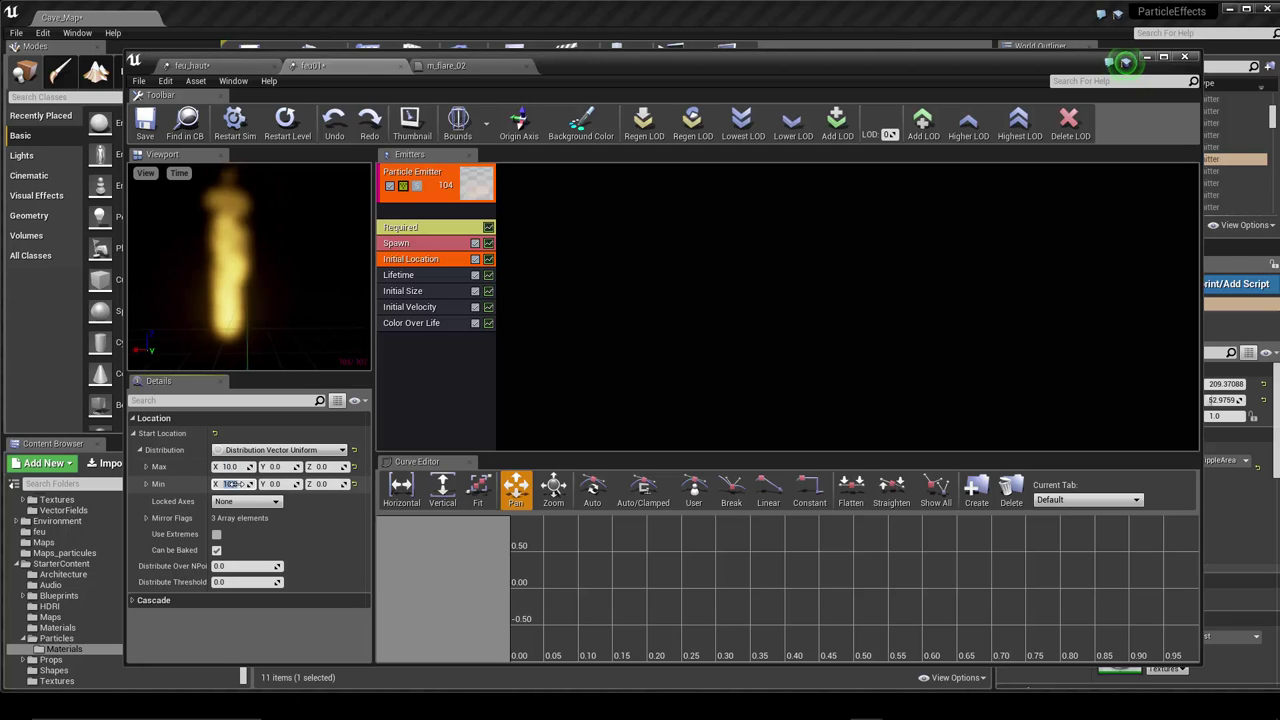
left_click(236, 483)
type("-10")
key("Return")
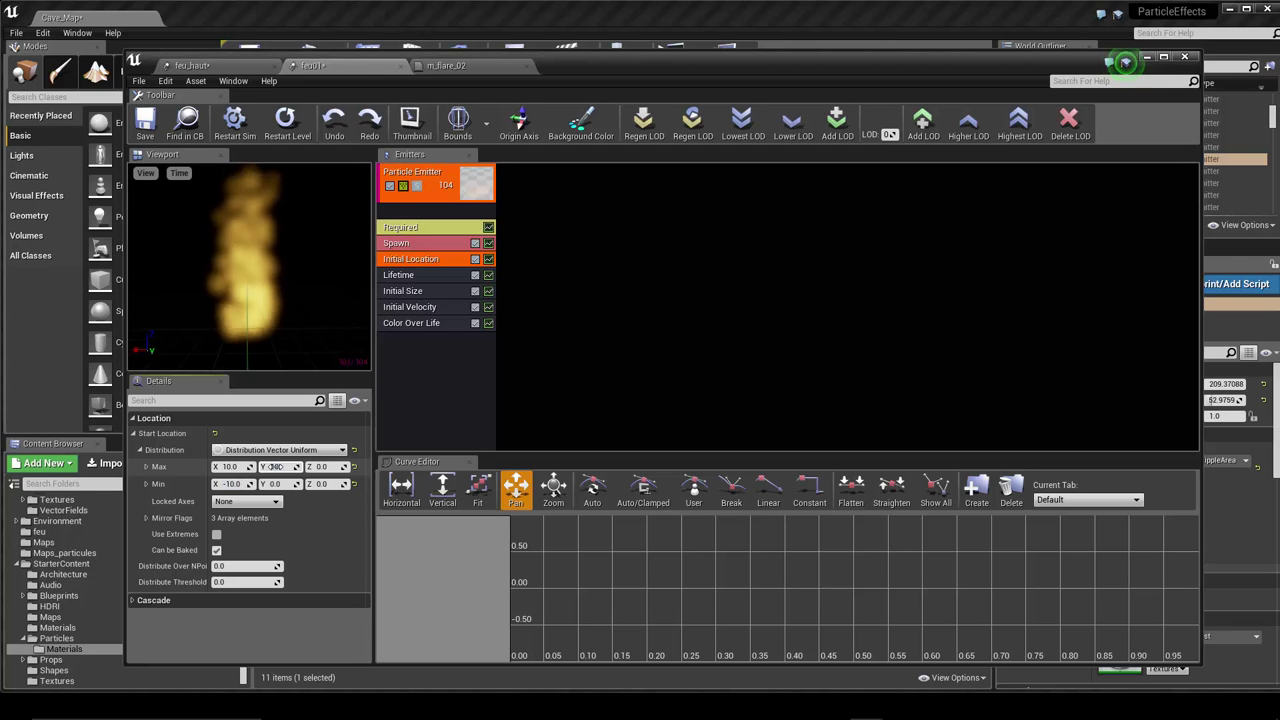
- Set Initial Location's Y start offset range from -10 to 10
left_click(275, 467)
type("10")
key("Return")
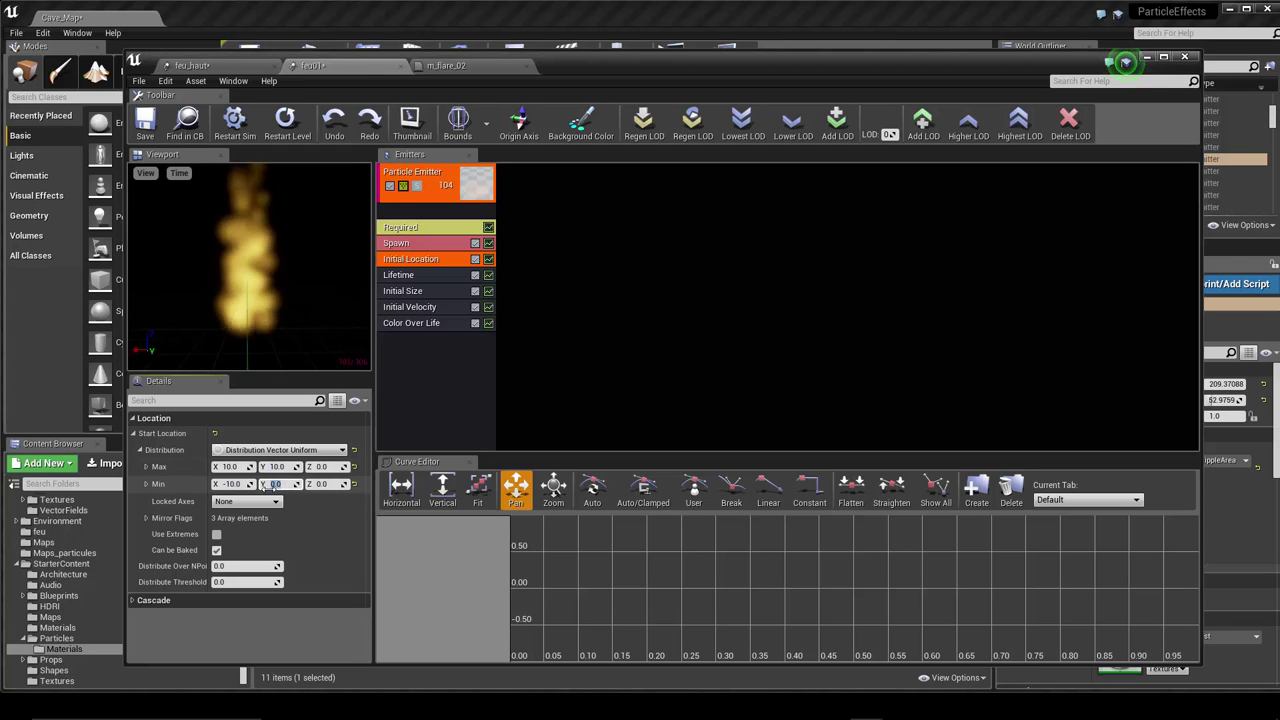
left_click(276, 484)
type("-10")
key("Return")
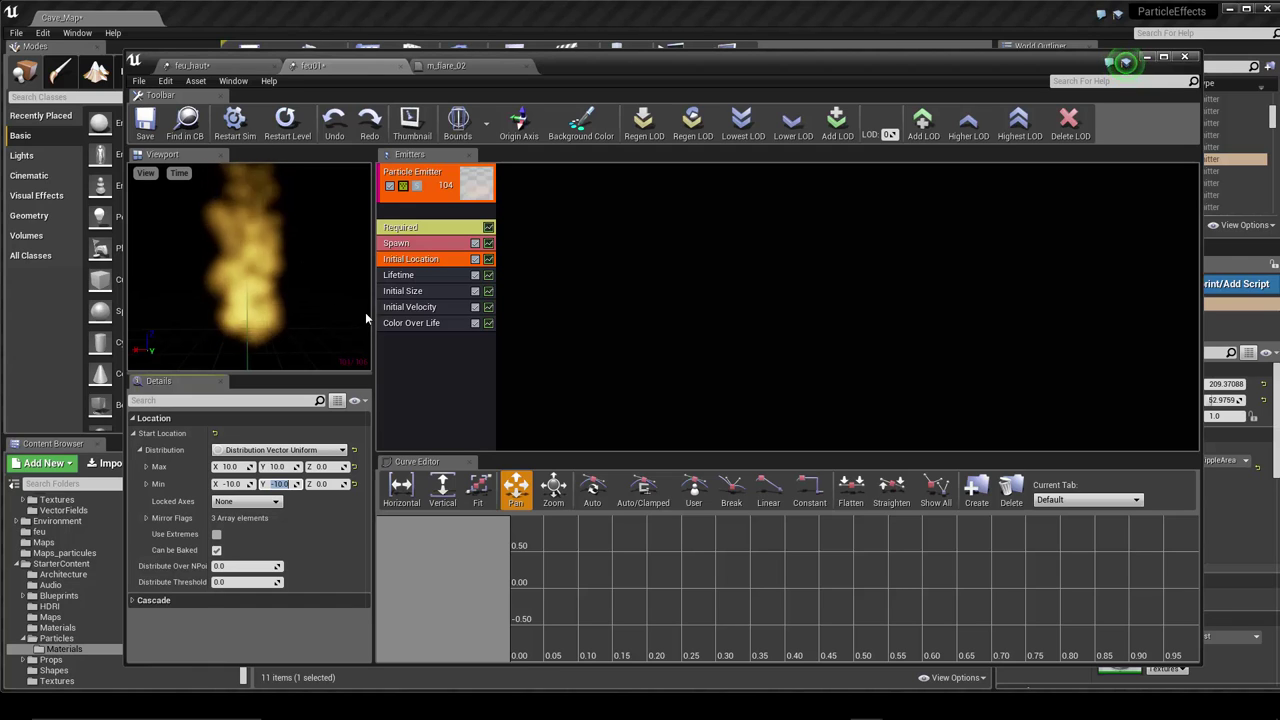
left_click(425, 292)
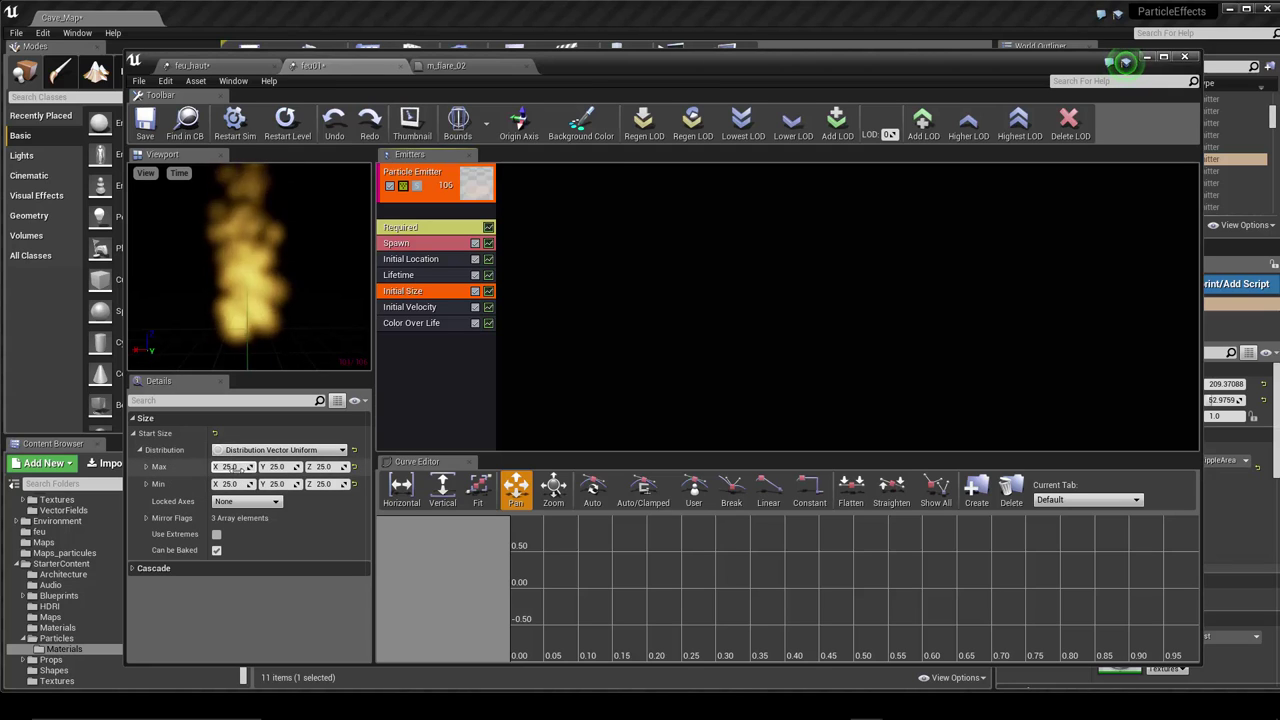
- Switch Initial Size's Start Size to Distribution Vector Constant Curve and add one curve point
left_click(277, 452)
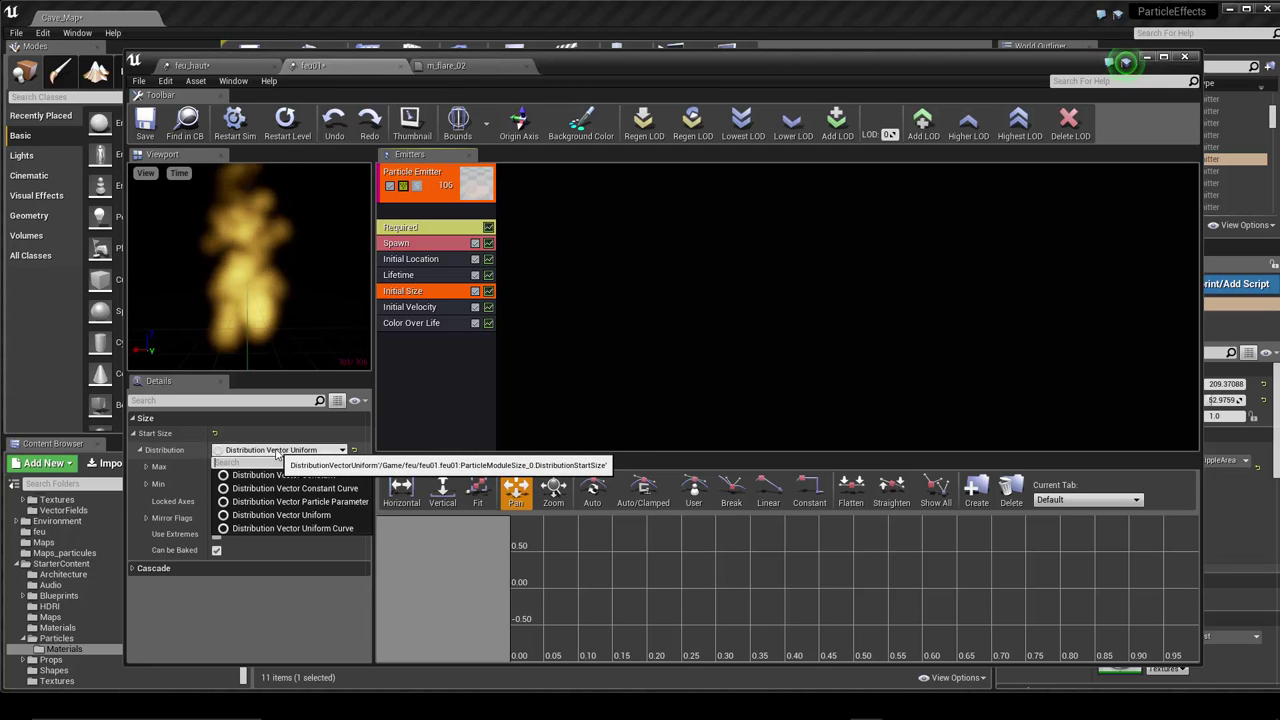
left_click(320, 488)
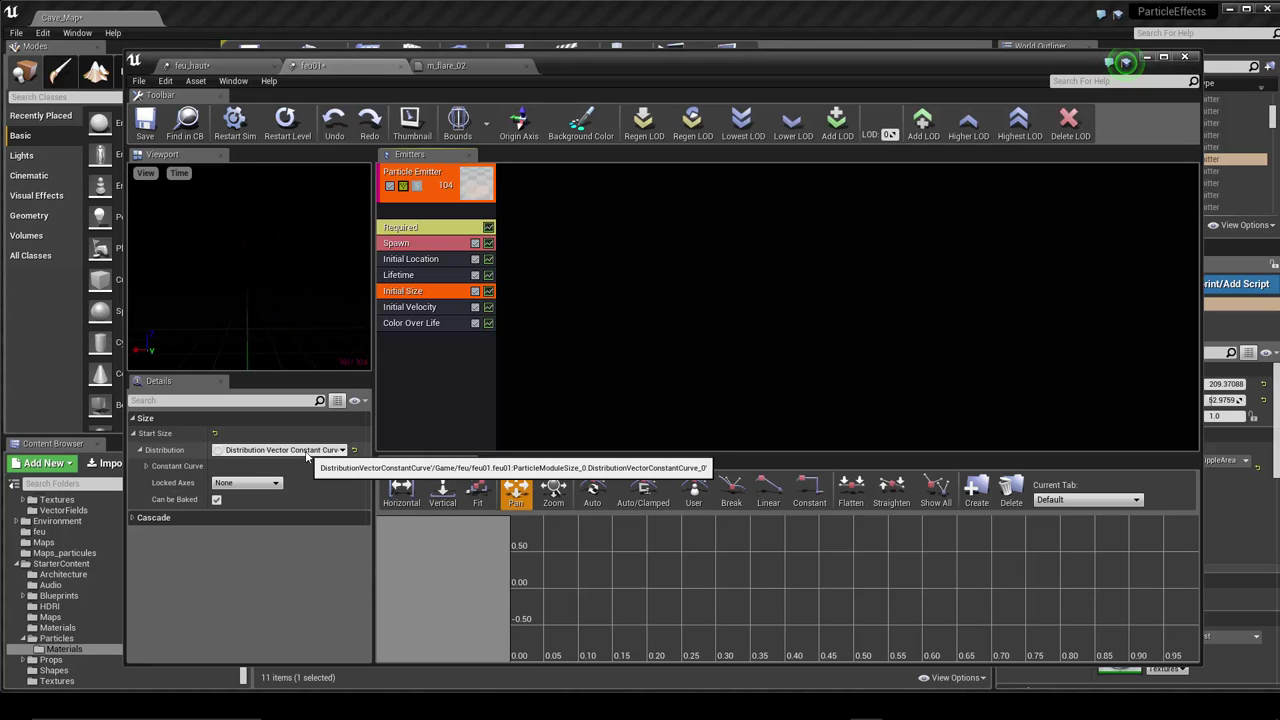
left_click(147, 467)
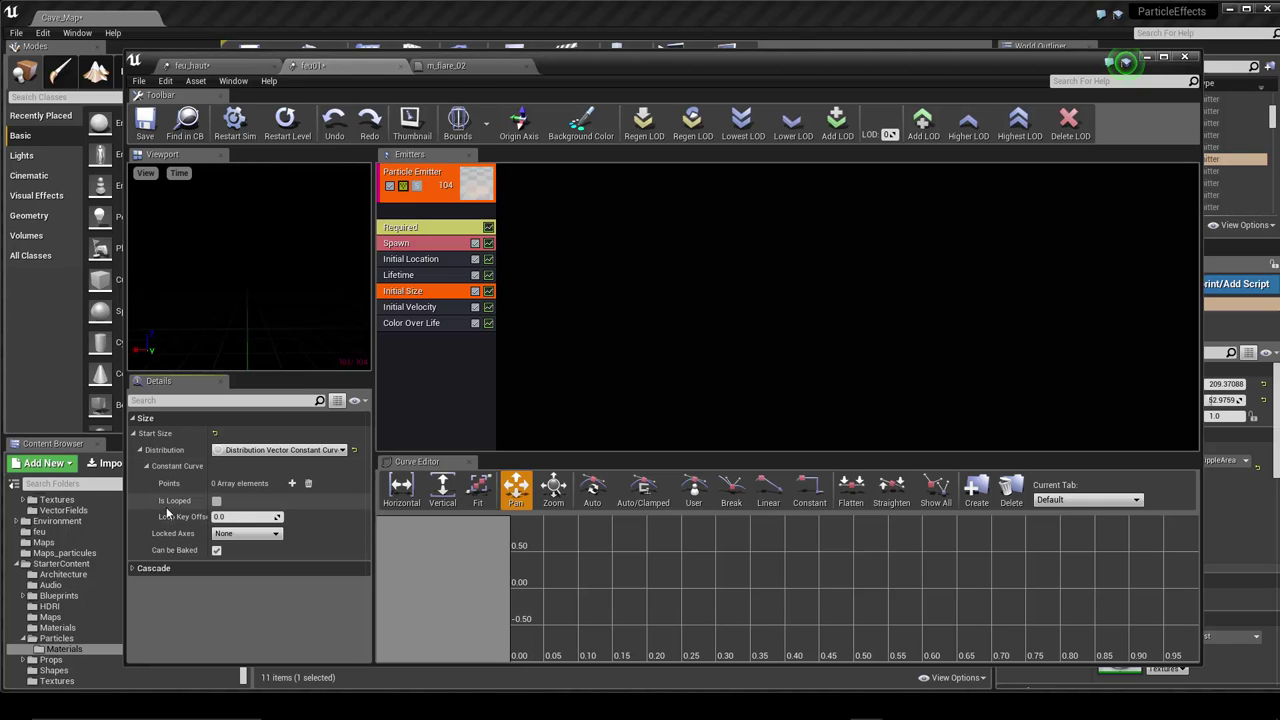
left_click(292, 484)
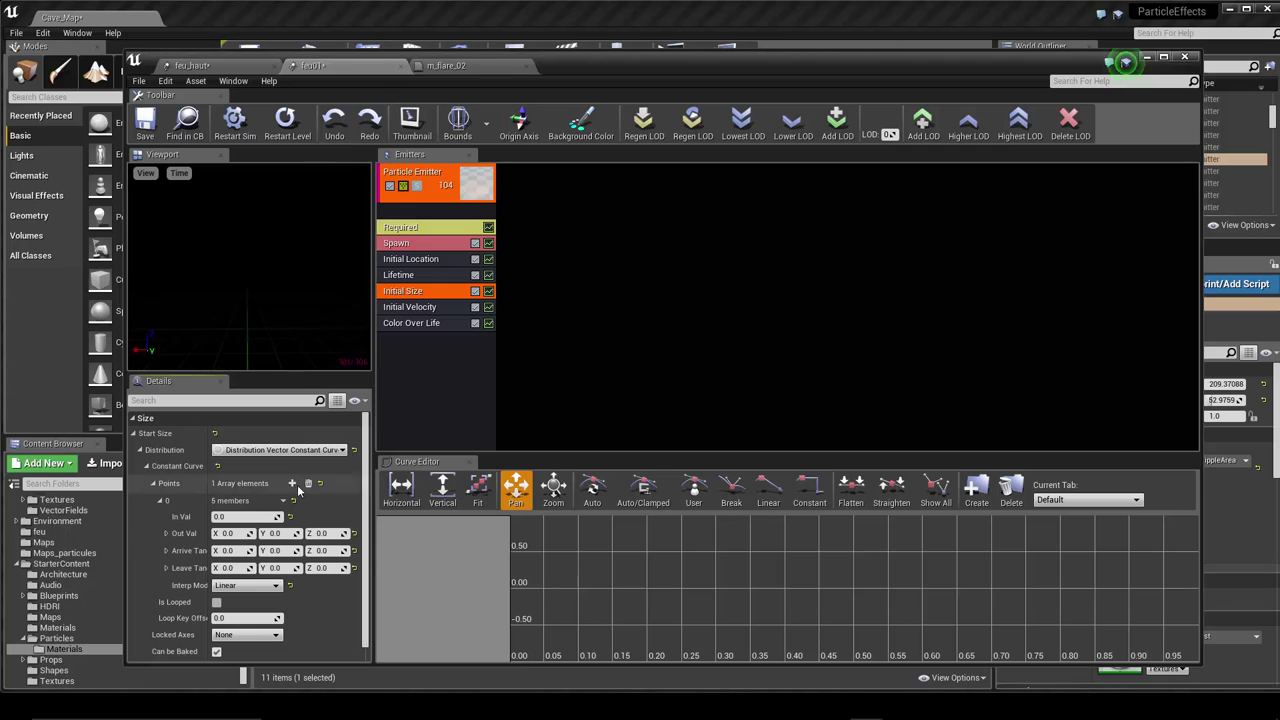
- Set the first Initial Size point's X, Y and Z Out Val to 10
scroll(258, 511, "down", 1)
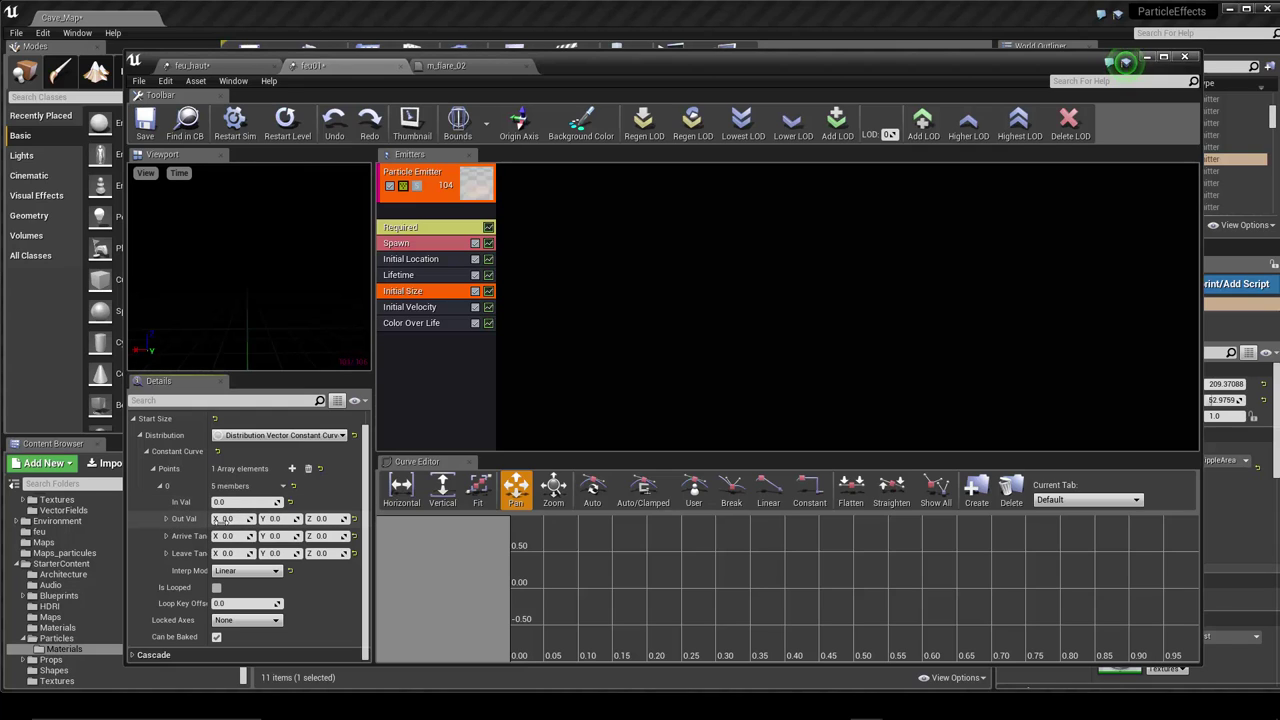
left_click(229, 519)
type("10")
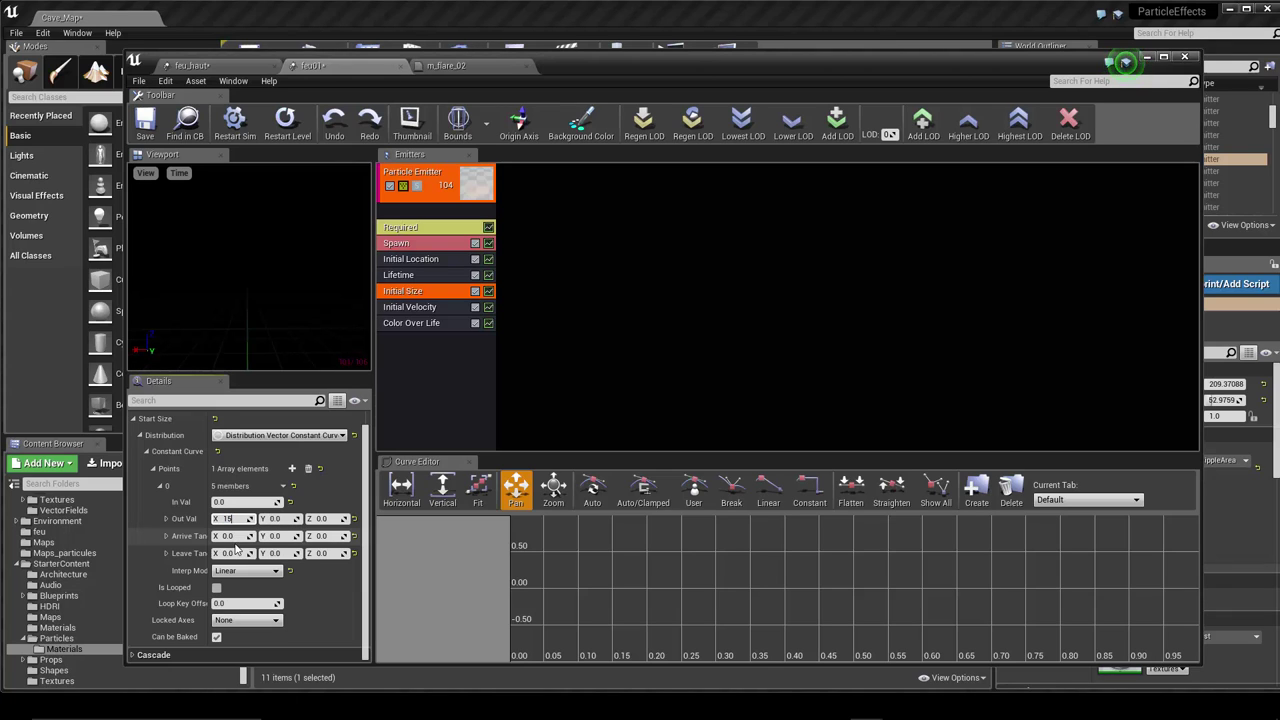
left_click(287, 519)
type("1")
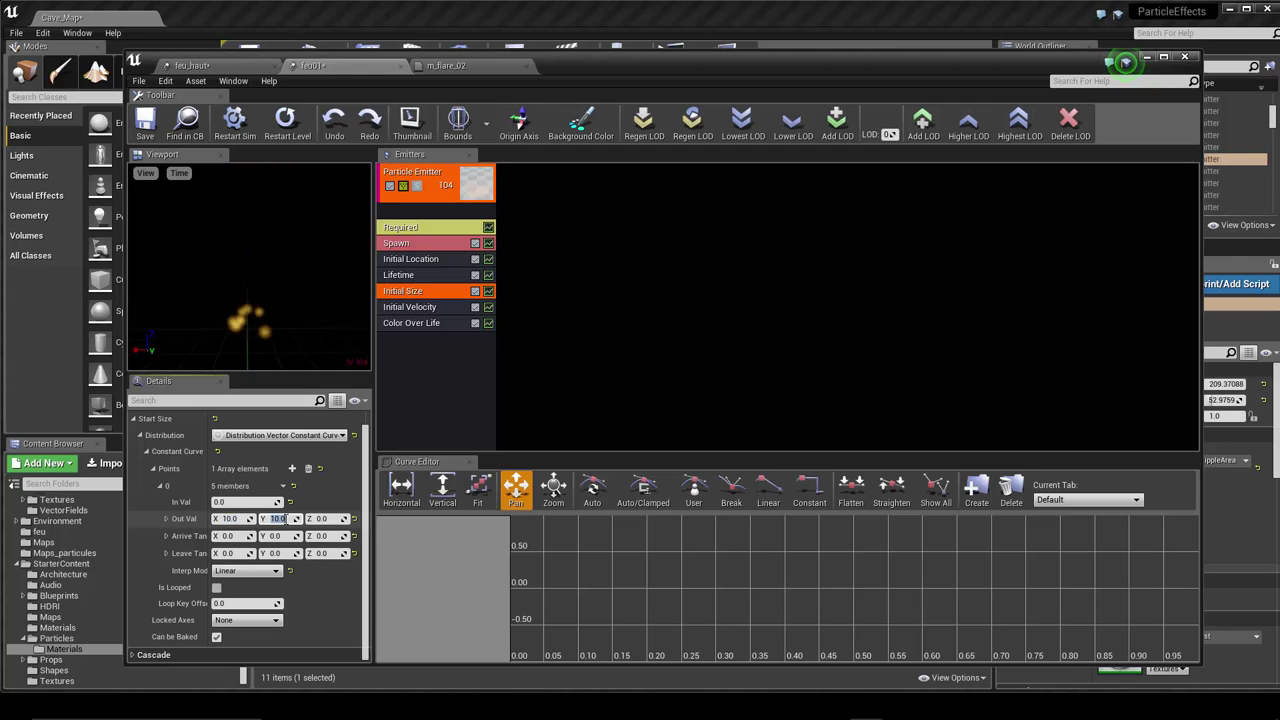
type("0")
left_click(325, 518)
type("10")
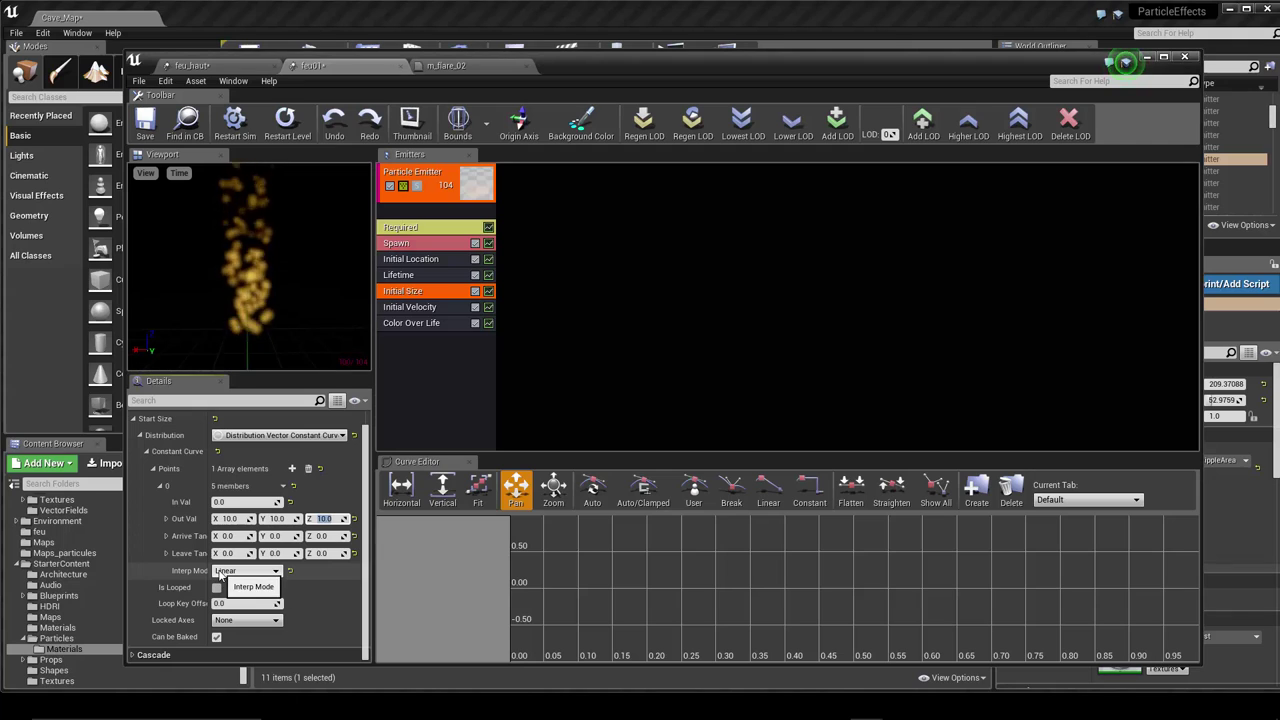
- Add a second size point at In Val 1.0 with Out Val 25 on X, Y and Z
left_click(293, 469)
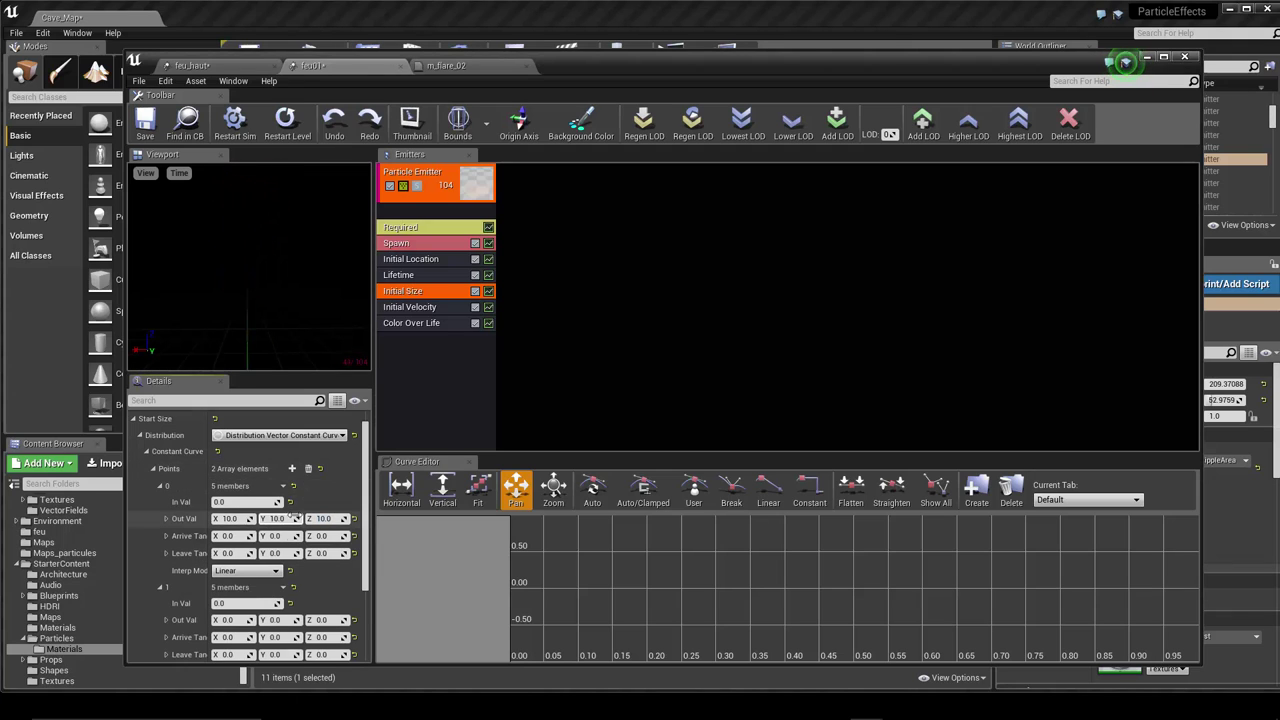
scroll(240, 530, "down", 2)
left_click(222, 539)
type("1")
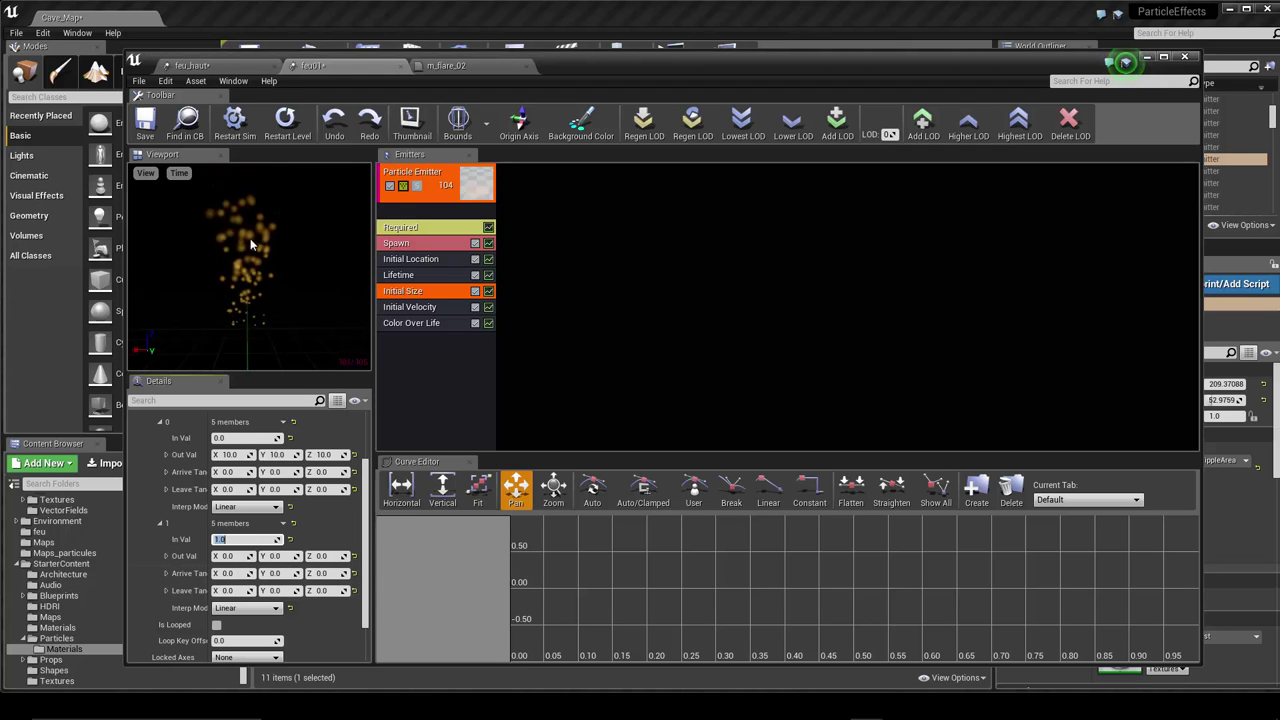
left_click(228, 556)
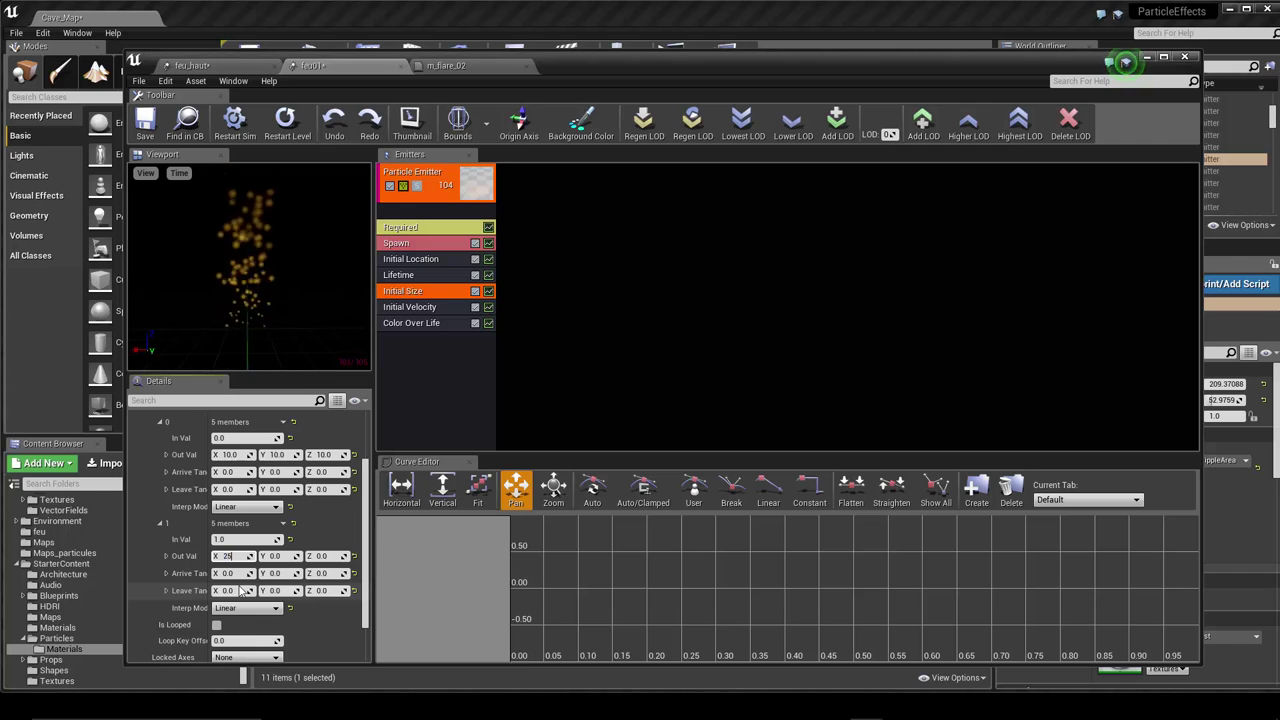
type("25")
key("Return")
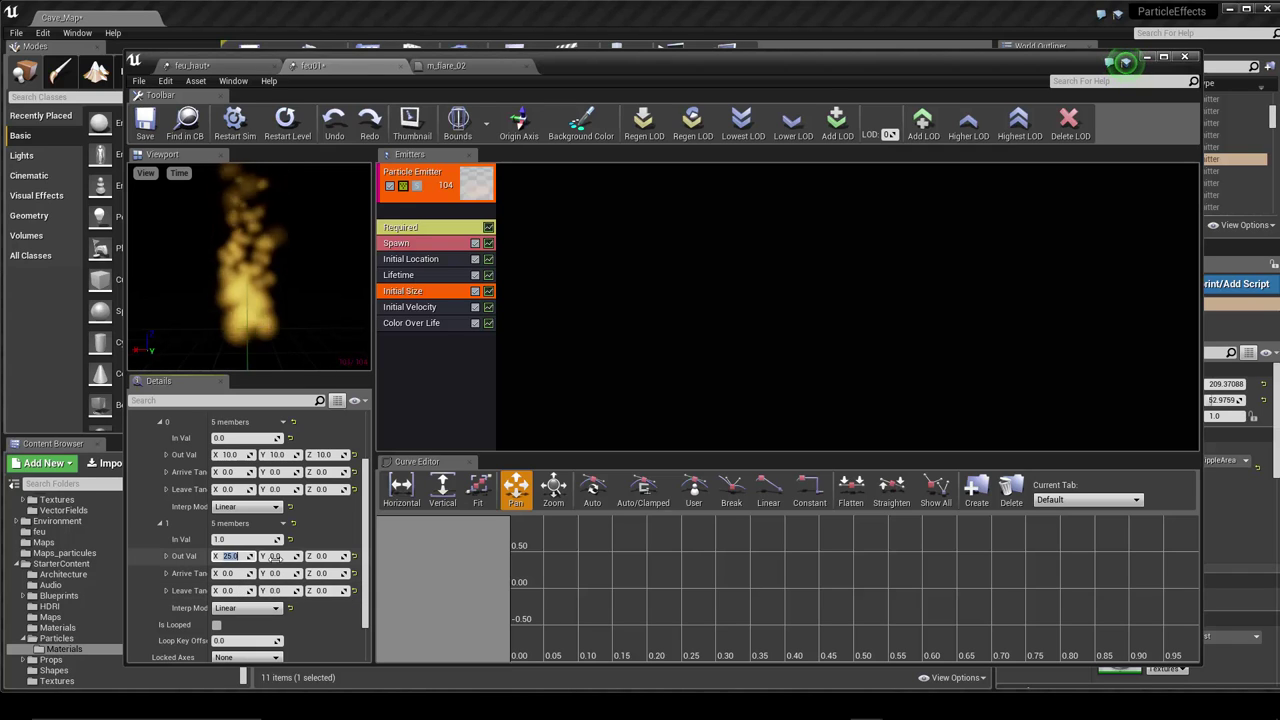
left_click(283, 555)
type("25")
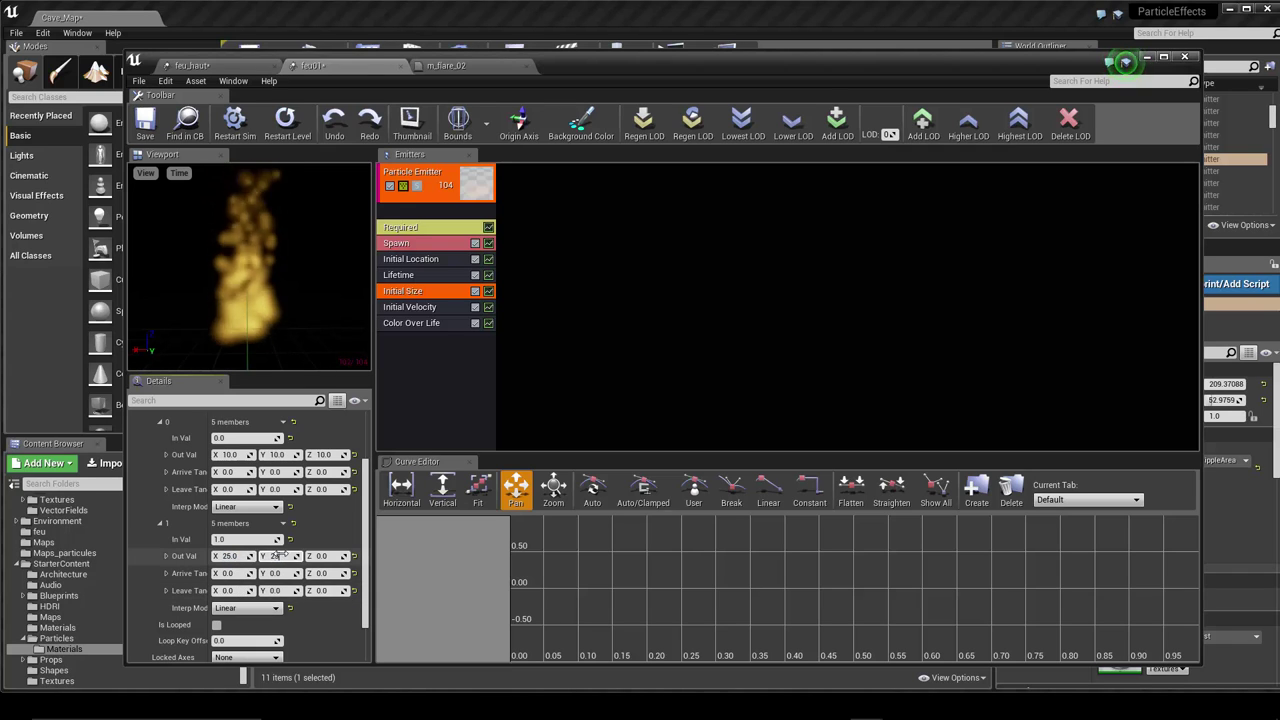
key("Return")
left_click(322, 556)
type("25")
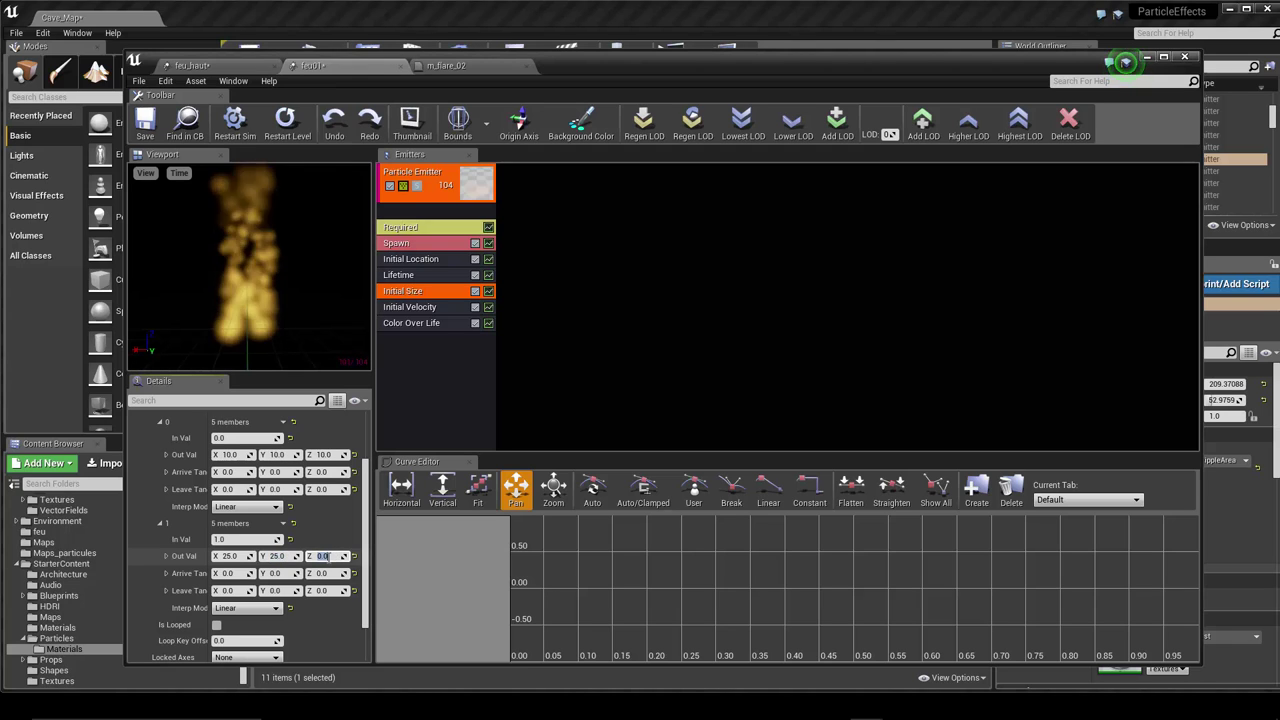
key("Return")
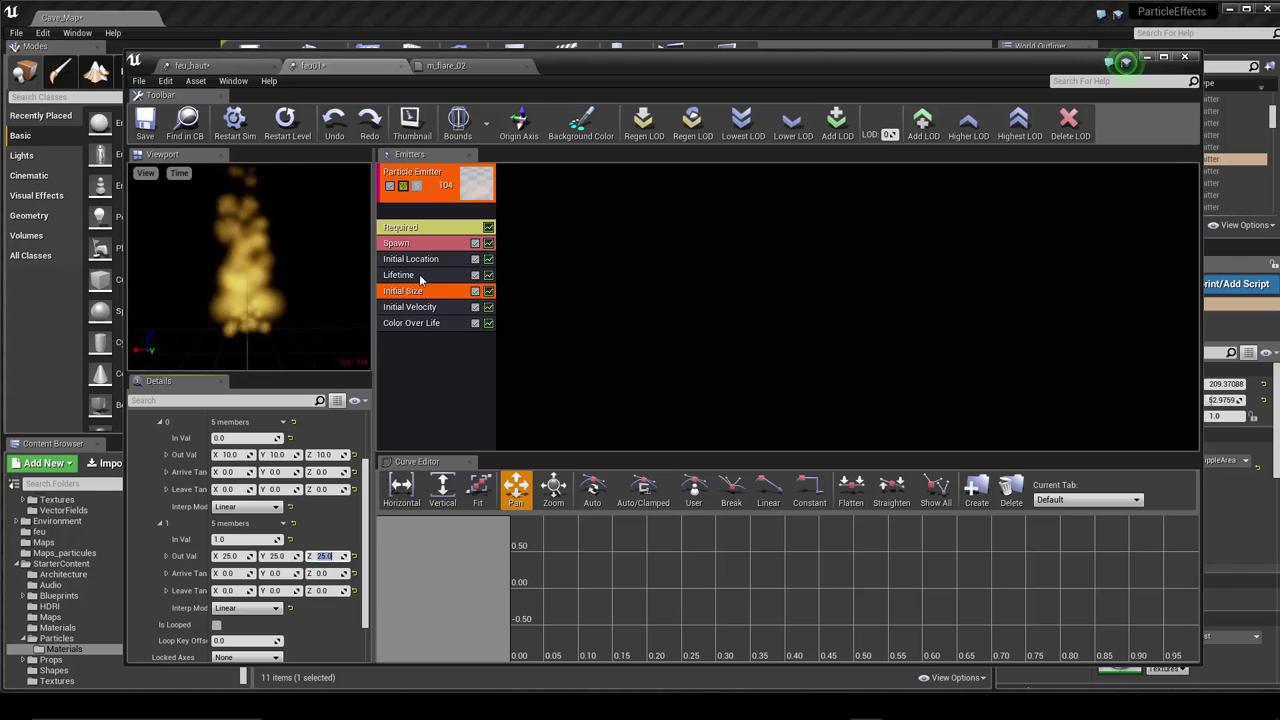
left_click(420, 280)
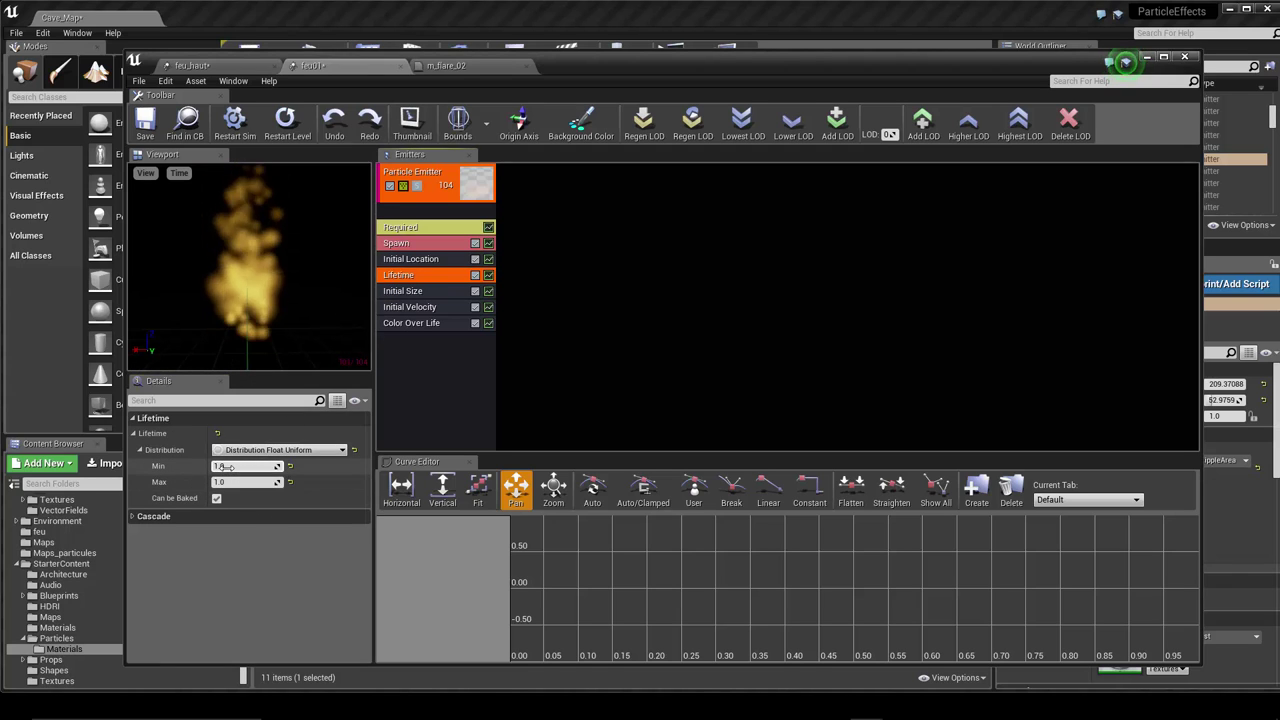
- Give the flame particles a Lifetime of Min 2.0 and Max 2.5 seconds
left_click(230, 467)
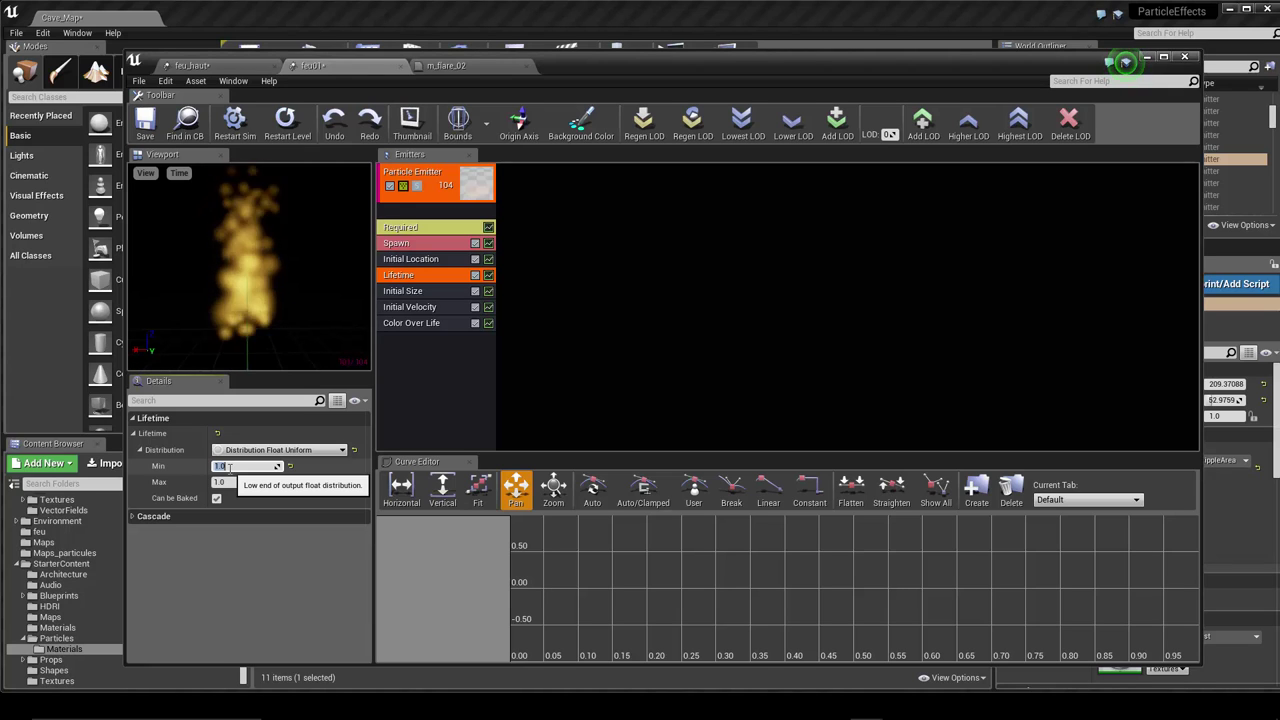
type("2")
key("Return")
left_click(228, 483)
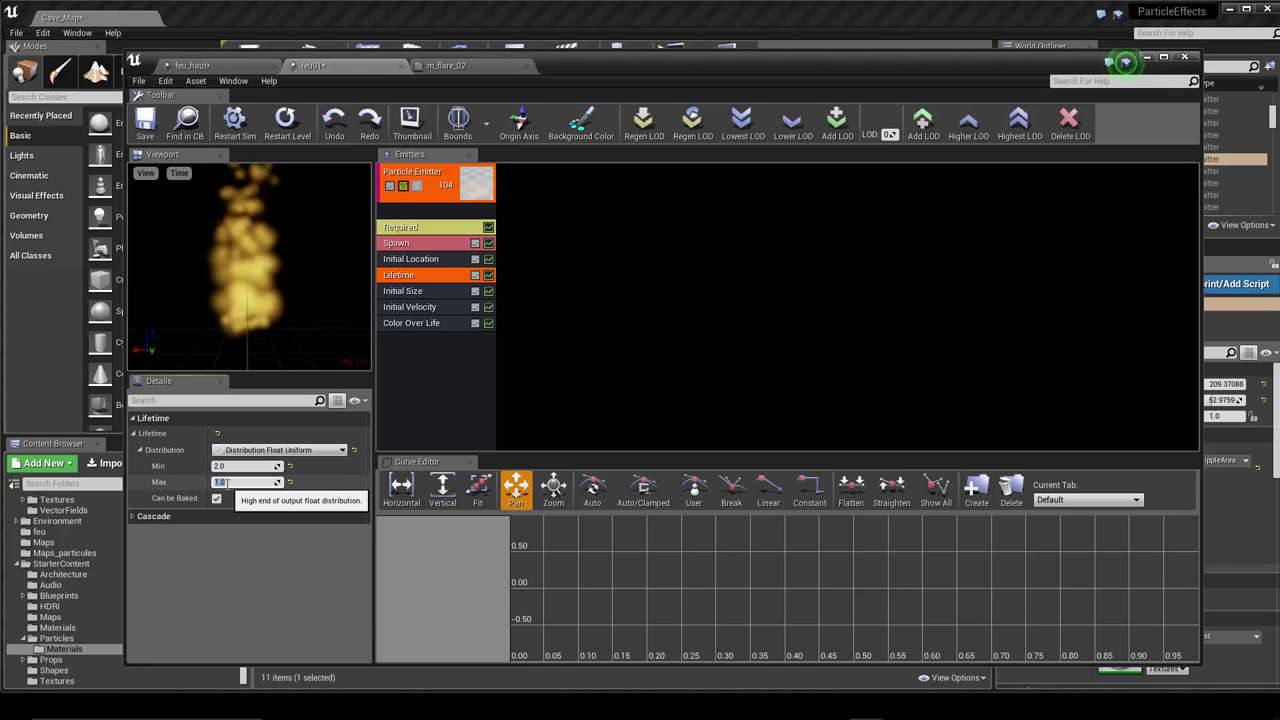
type("2.5")
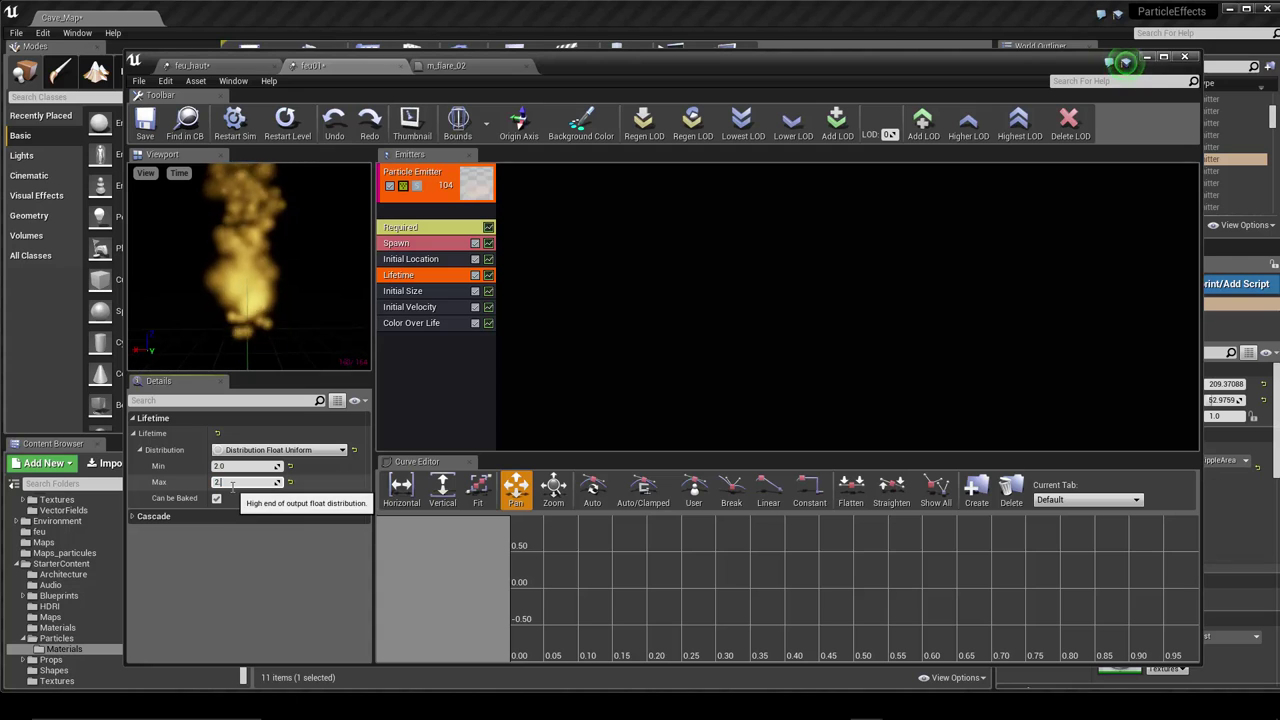
key("Return")
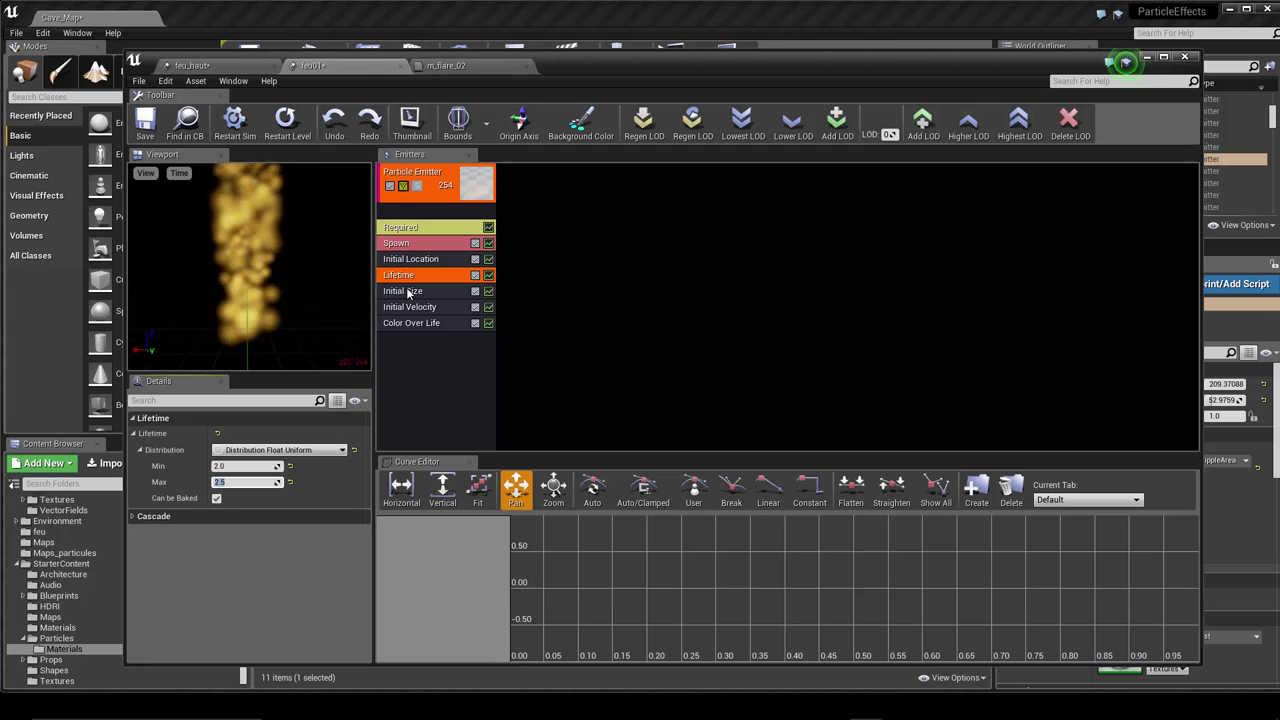
left_click(407, 294)
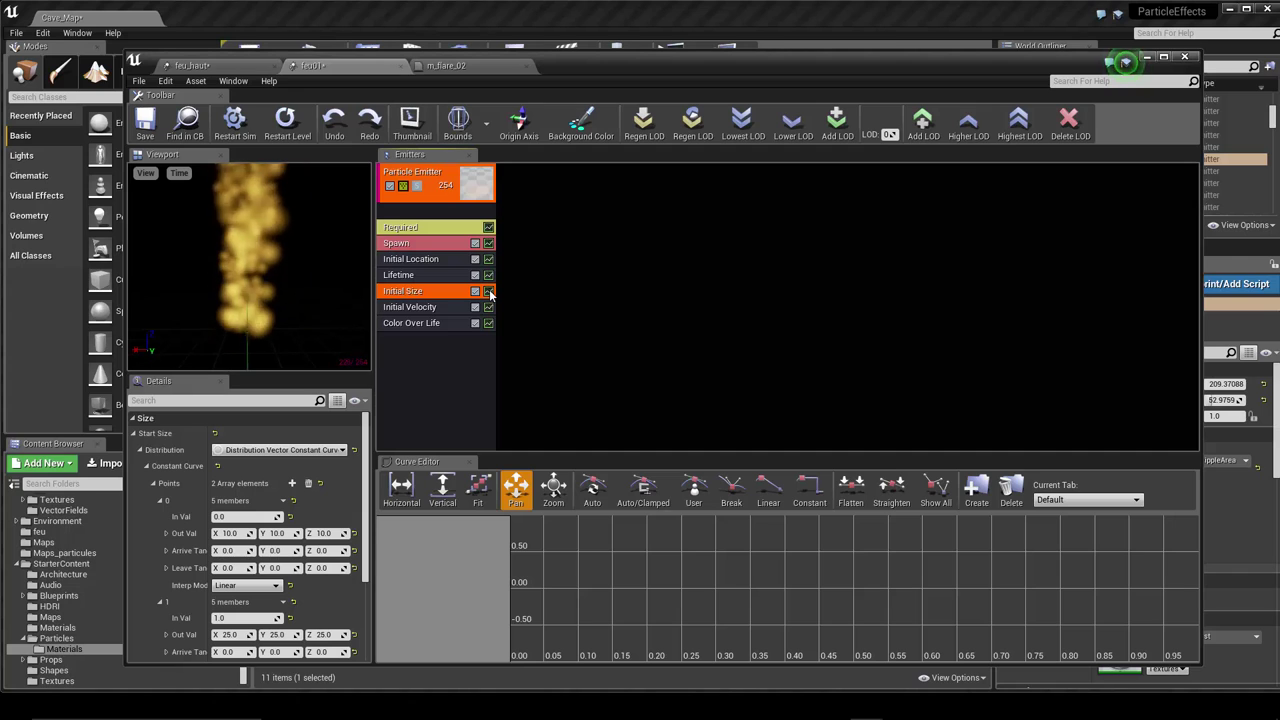
- Plot the Start Size curve and give its first key a smooth, user-adjusted tangent
left_click(489, 291)
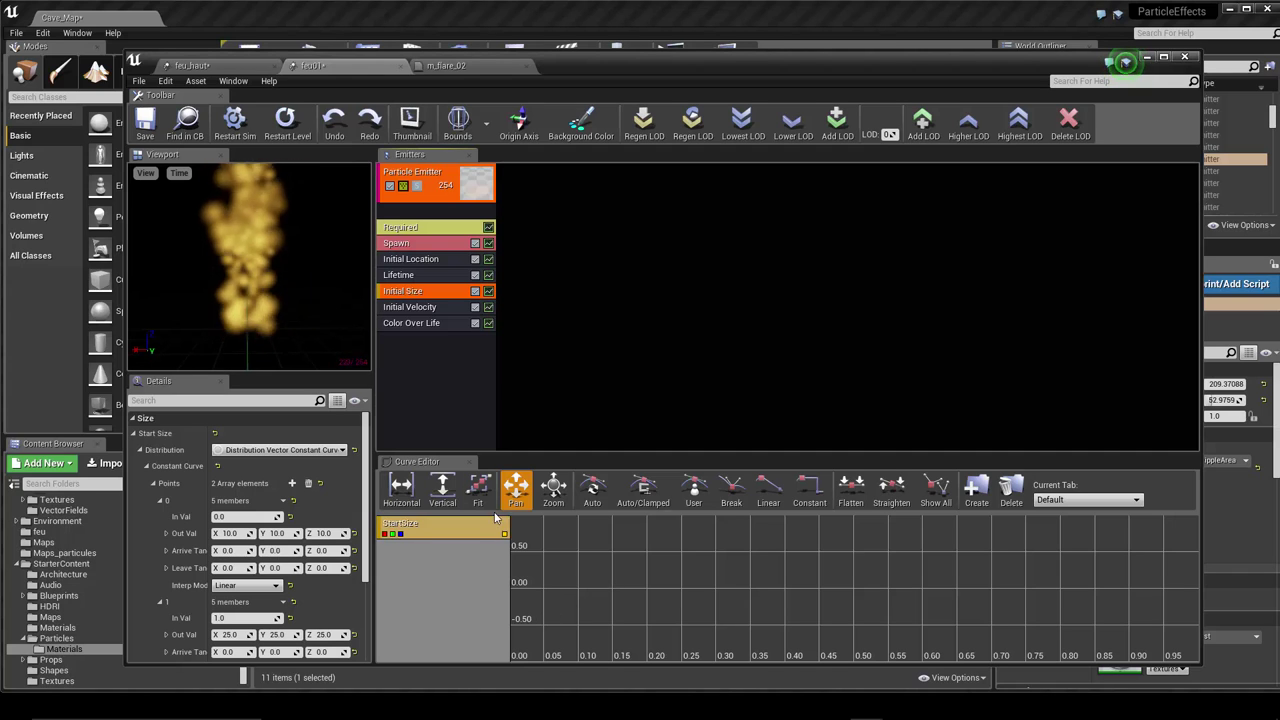
left_click(478, 488)
mouse_move(566, 652)
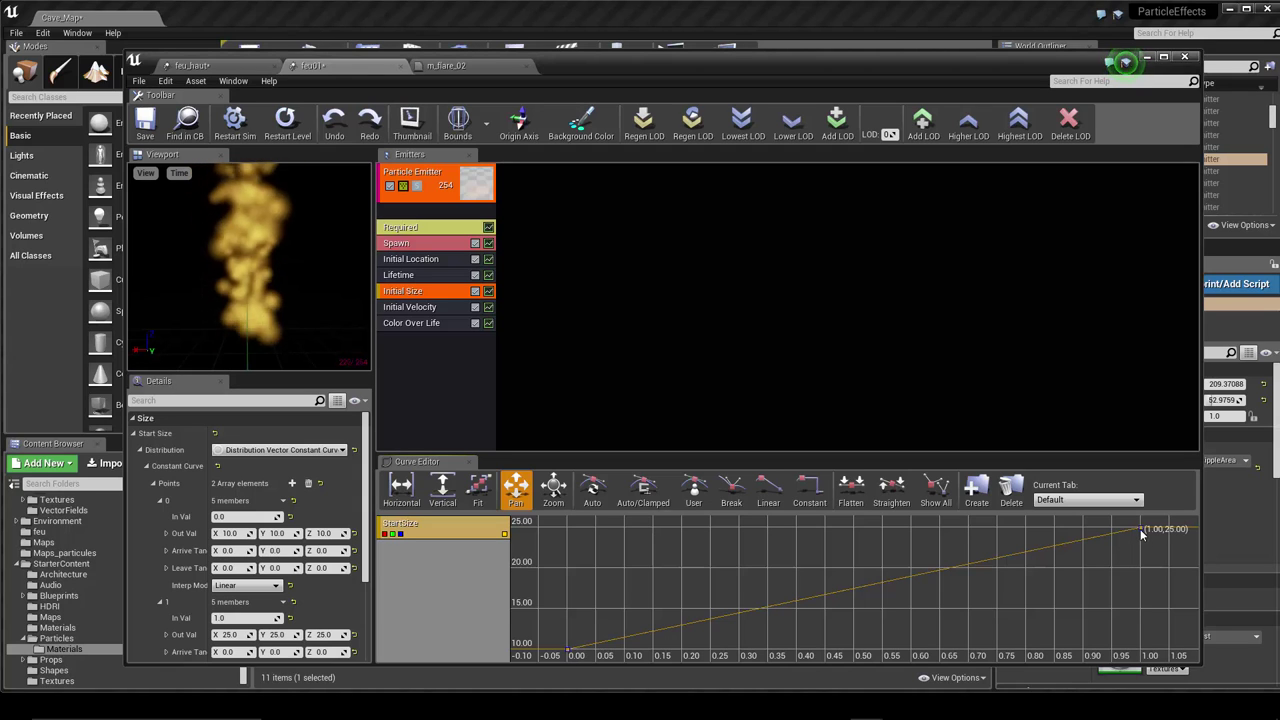
left_click(567, 653)
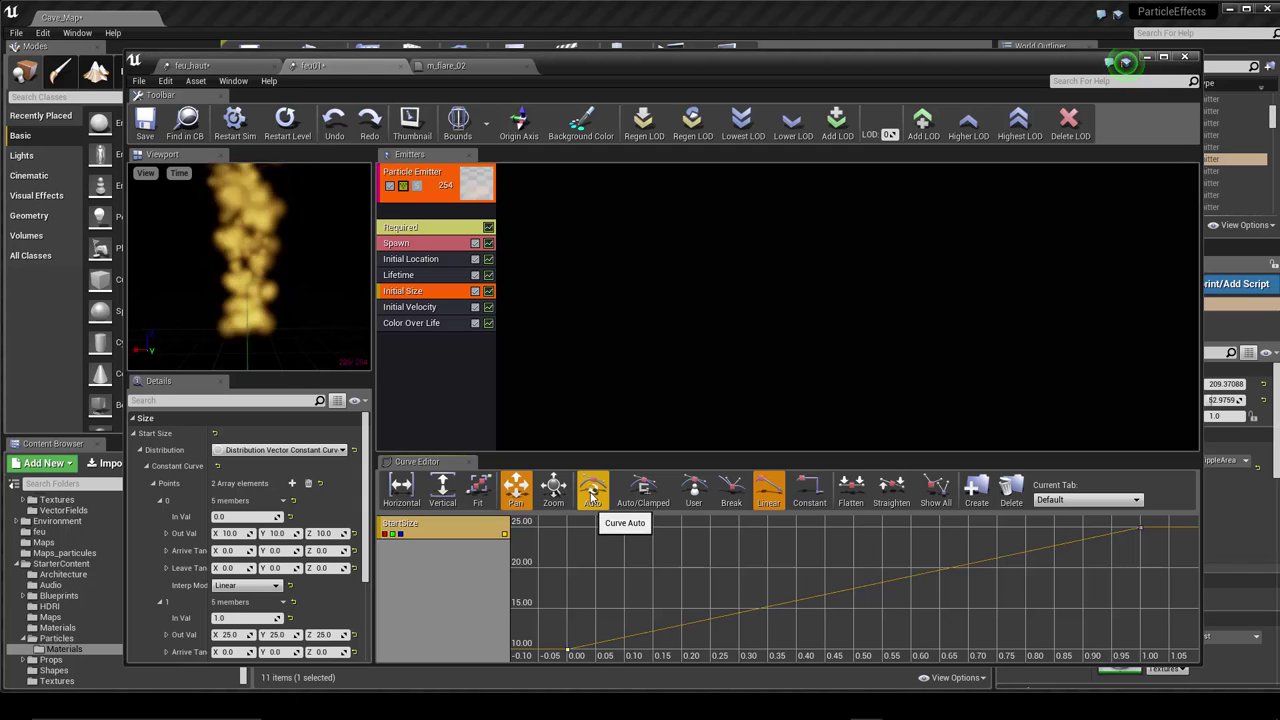
left_click(694, 490)
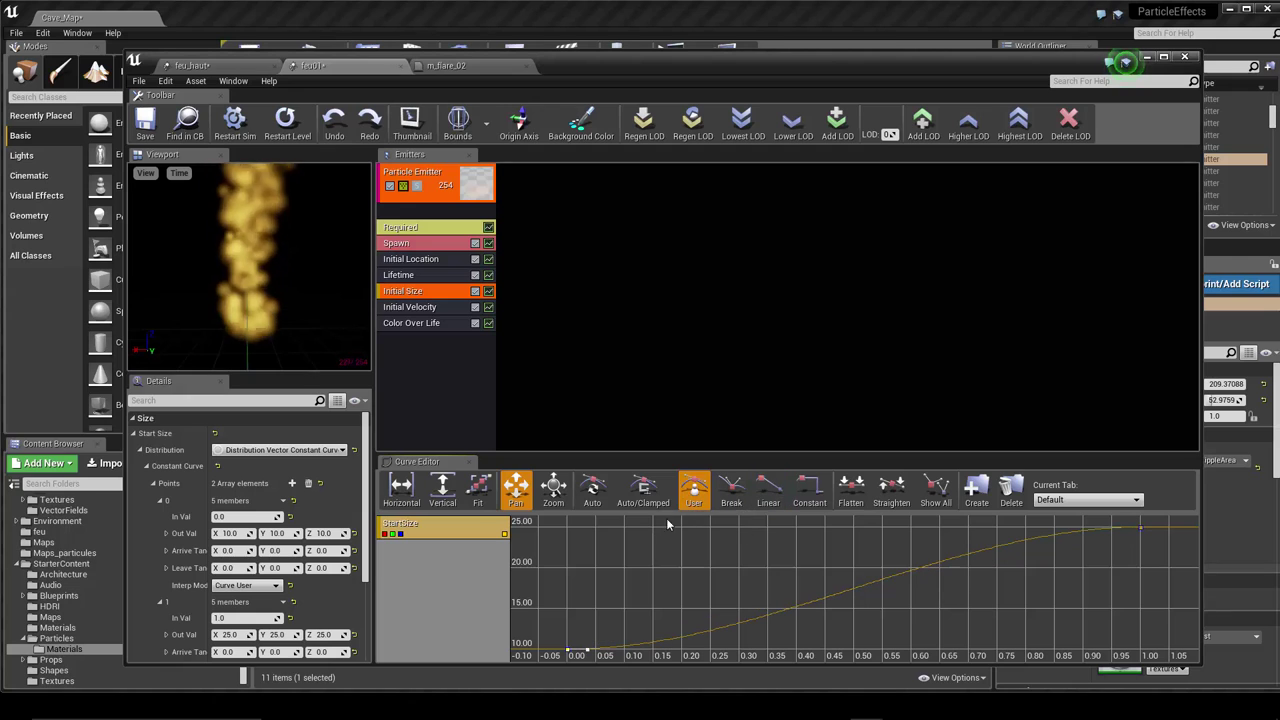
left_click_drag(590, 655, 596, 653)
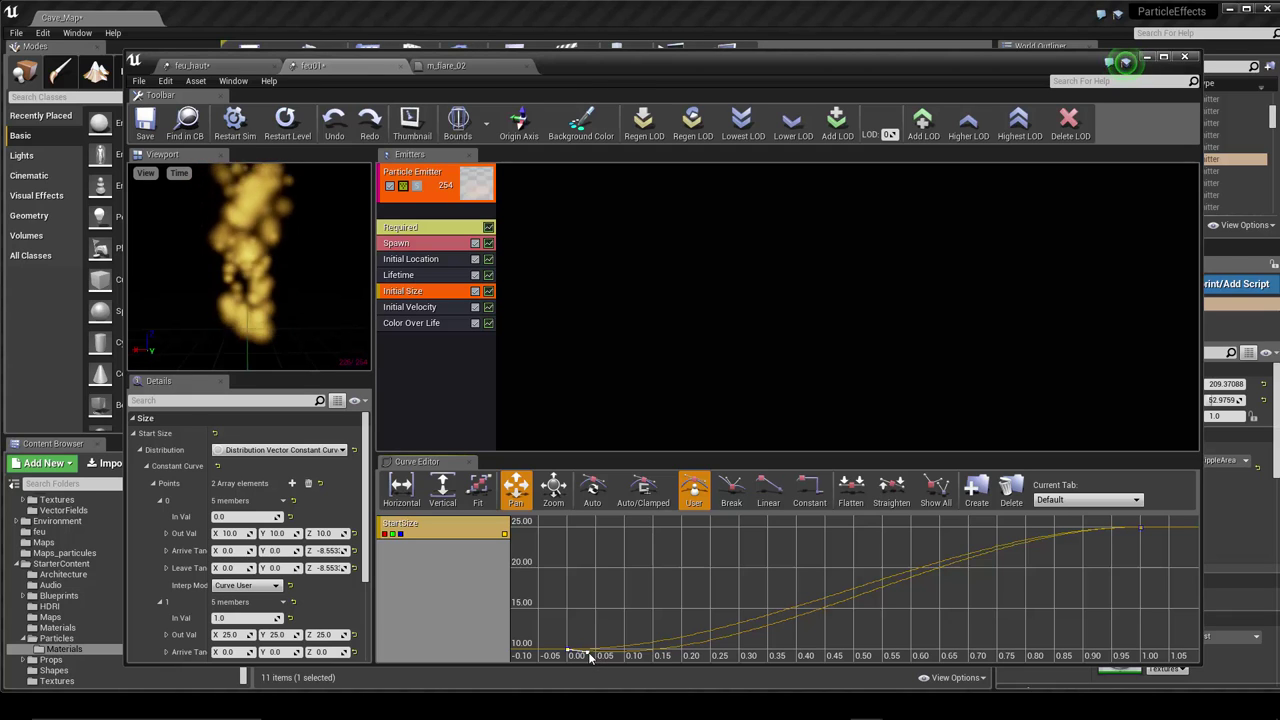
left_click_drag(590, 656, 593, 655)
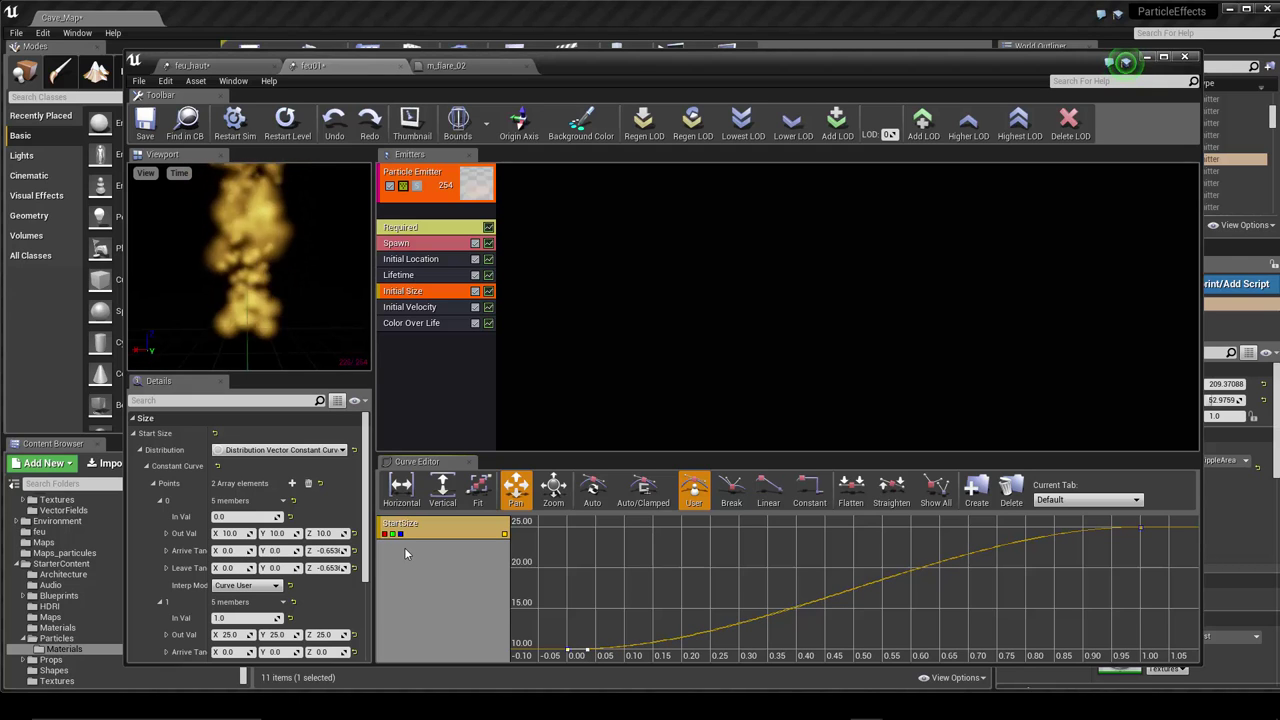
left_click(422, 312)
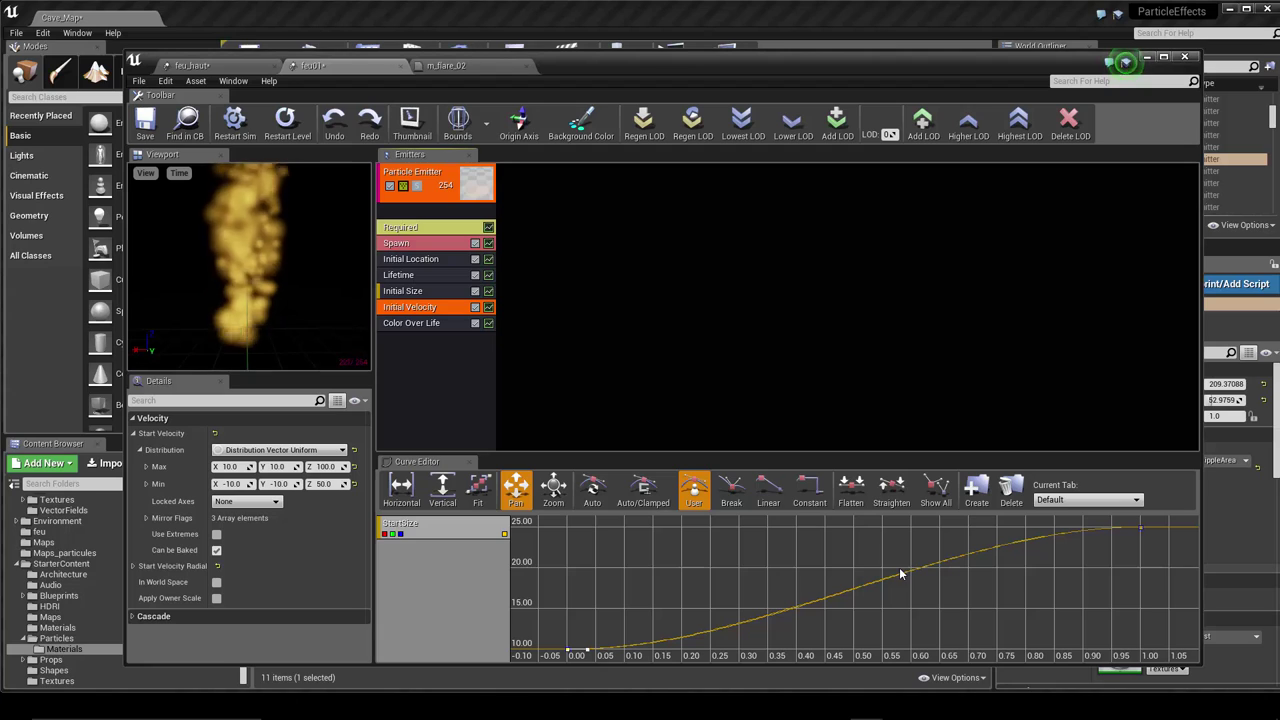
right_click(452, 380)
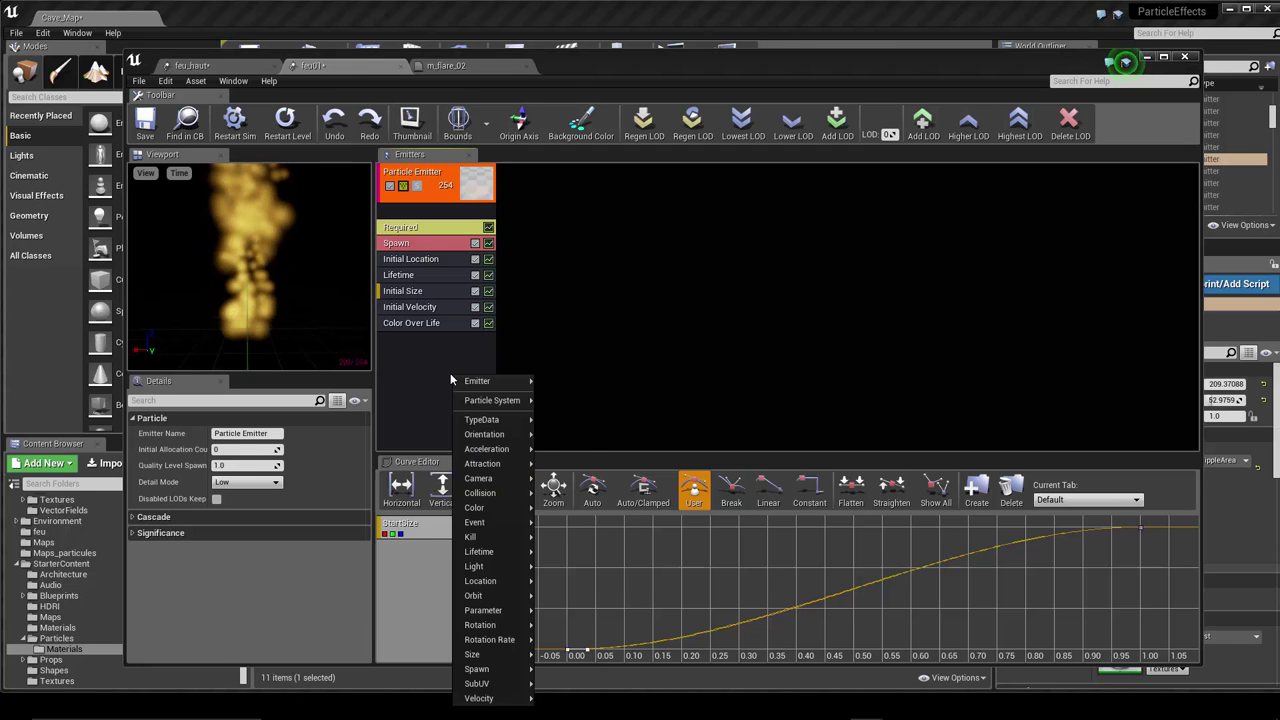
mouse_move(460, 381)
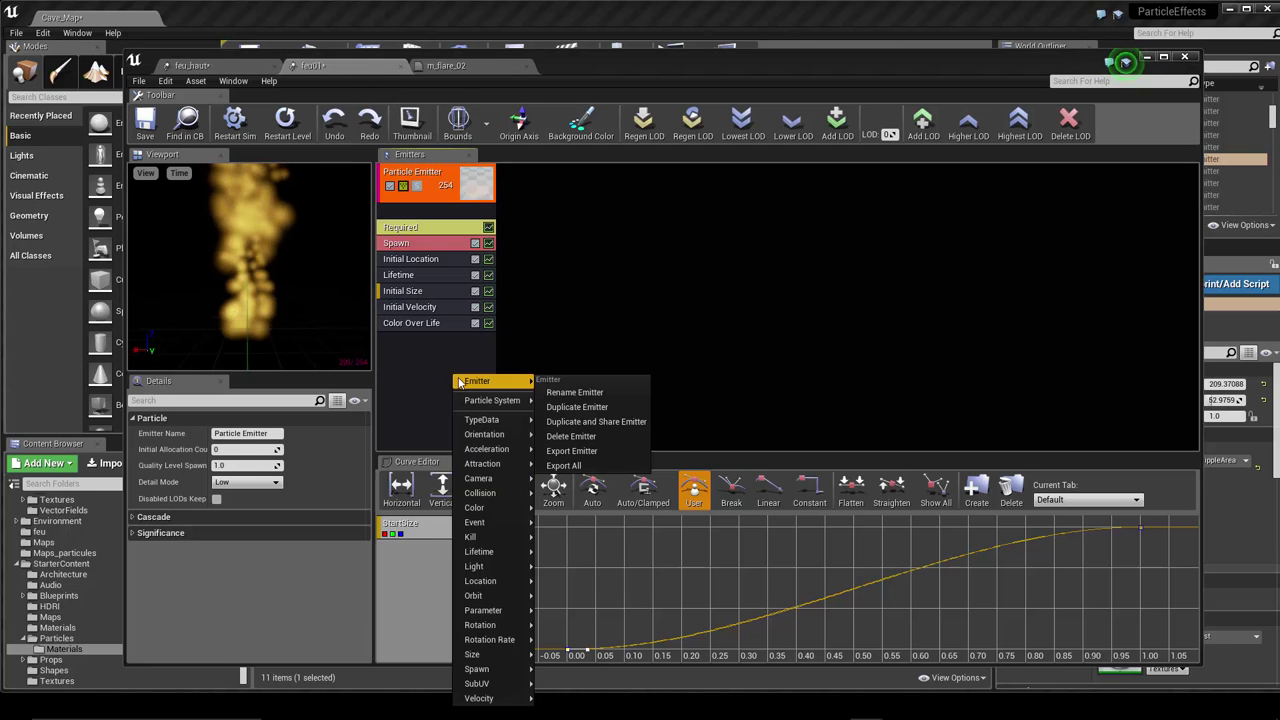
mouse_move(520, 455)
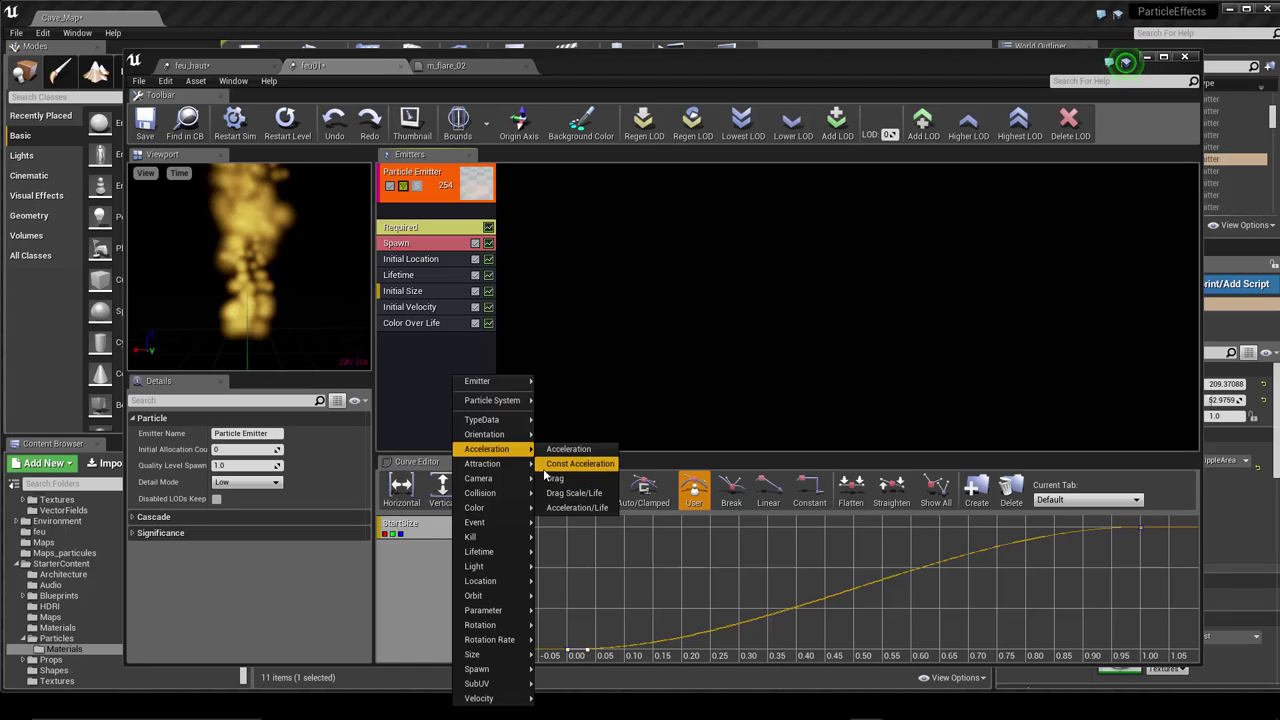
mouse_move(490, 420)
left_click(412, 378)
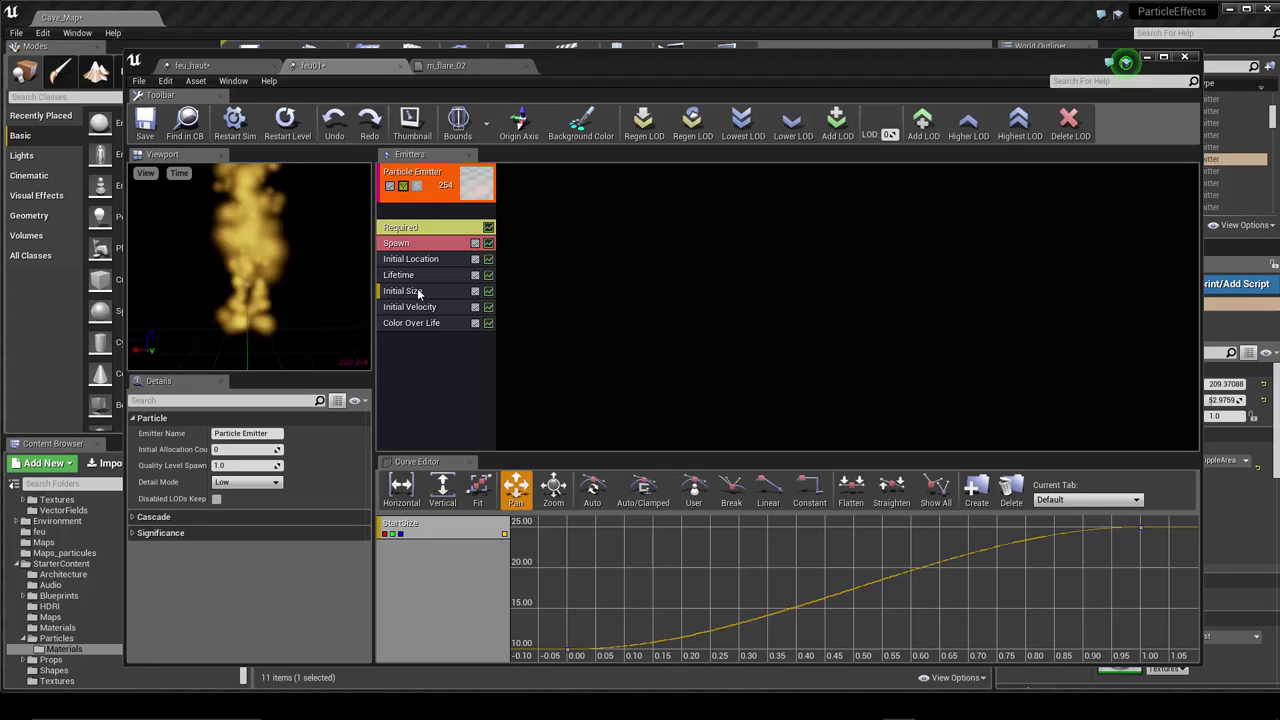
- In feu_haut, check the sparks emitter and solo only the Flamme emitter in the preview
left_click(230, 66)
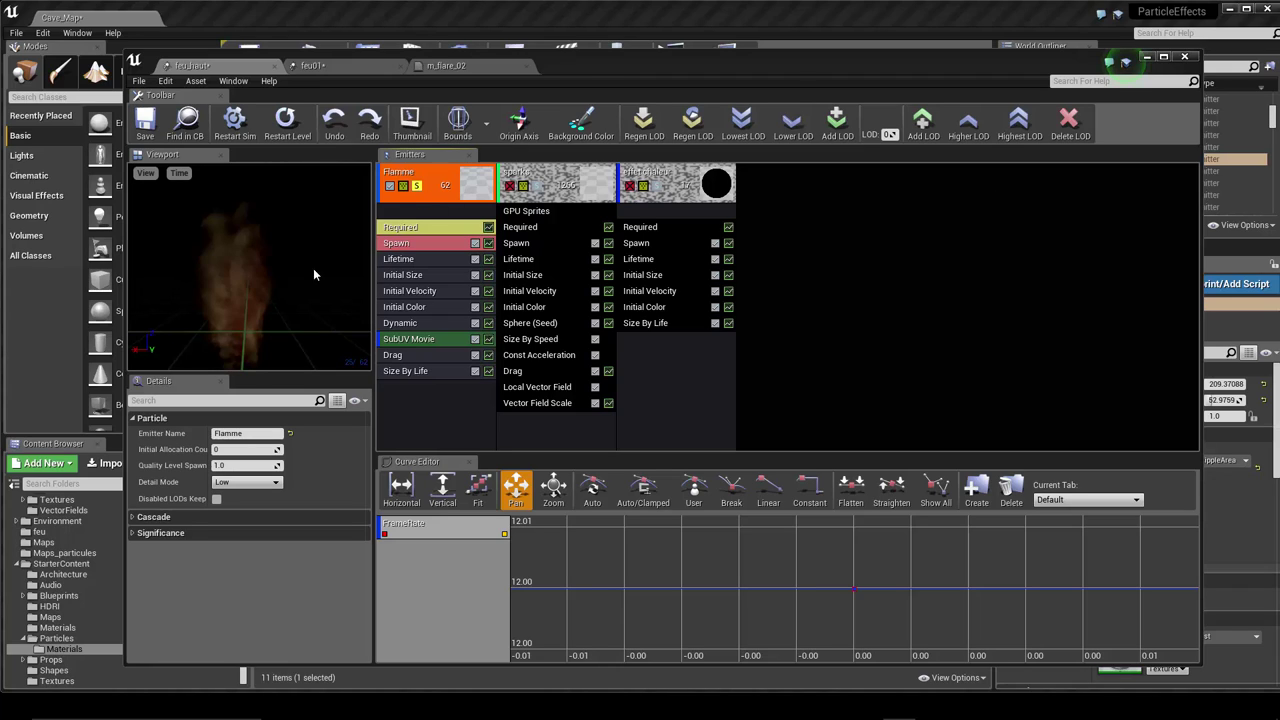
left_click(418, 186)
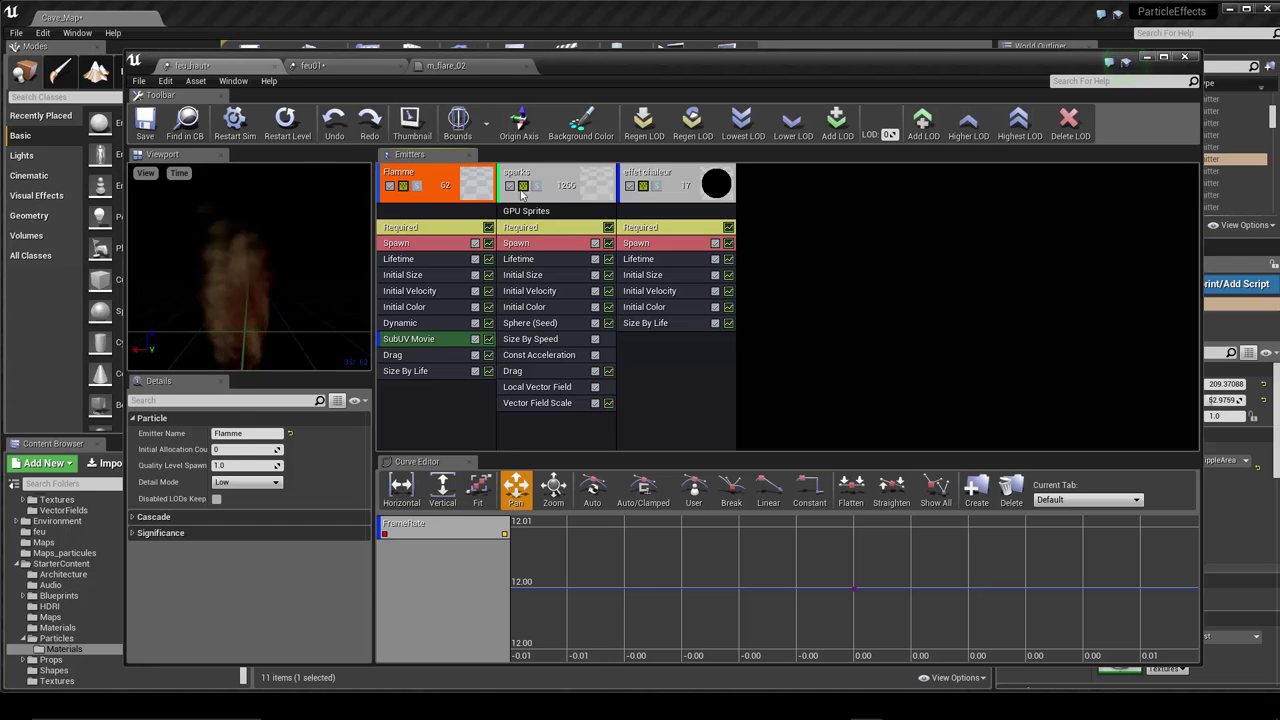
left_click(520, 190)
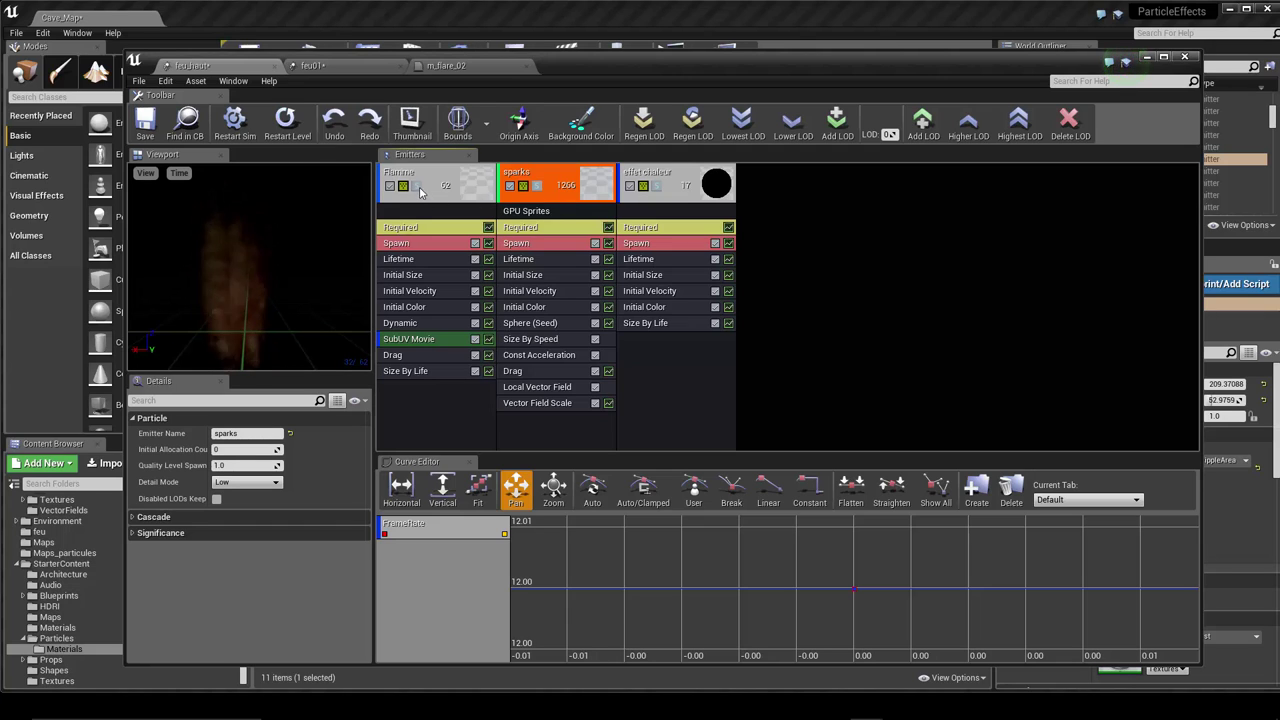
left_click(418, 188)
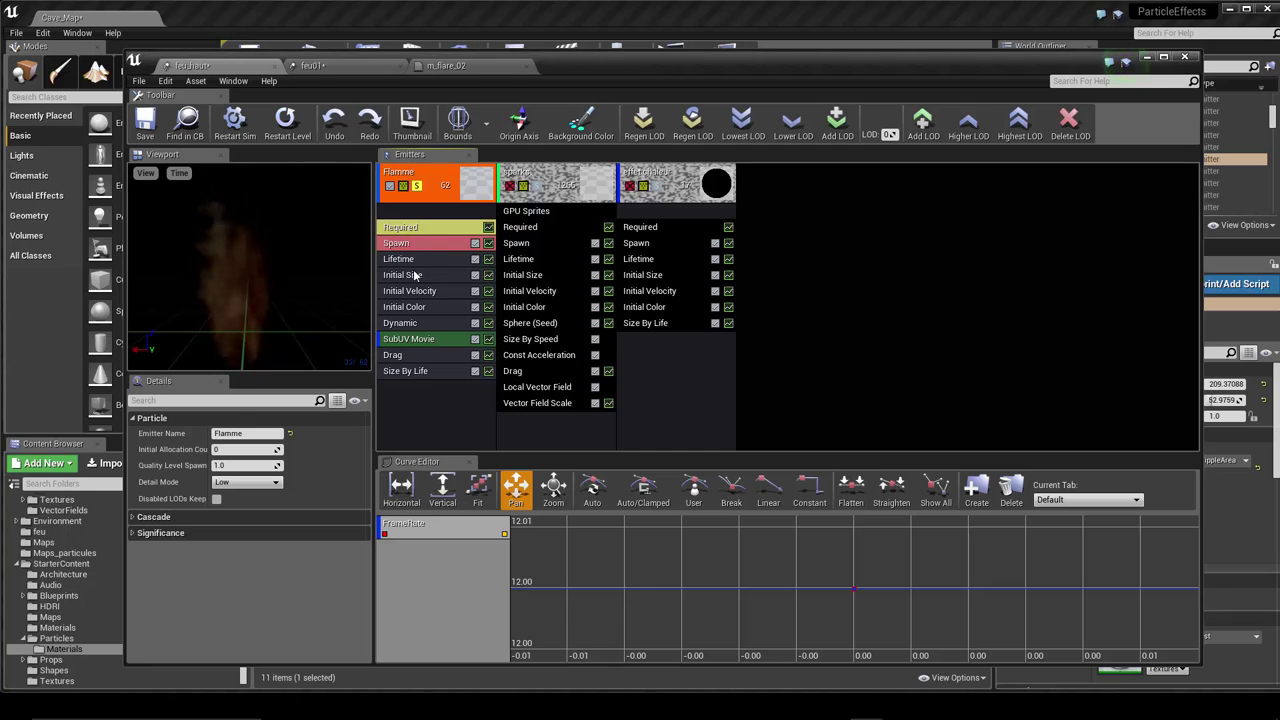
- Review Flamme's Dynamic, SubUV Movie, Drag and Size By Life modules, then browse to its M_Flamme11x11_noise2 material
left_click(411, 327)
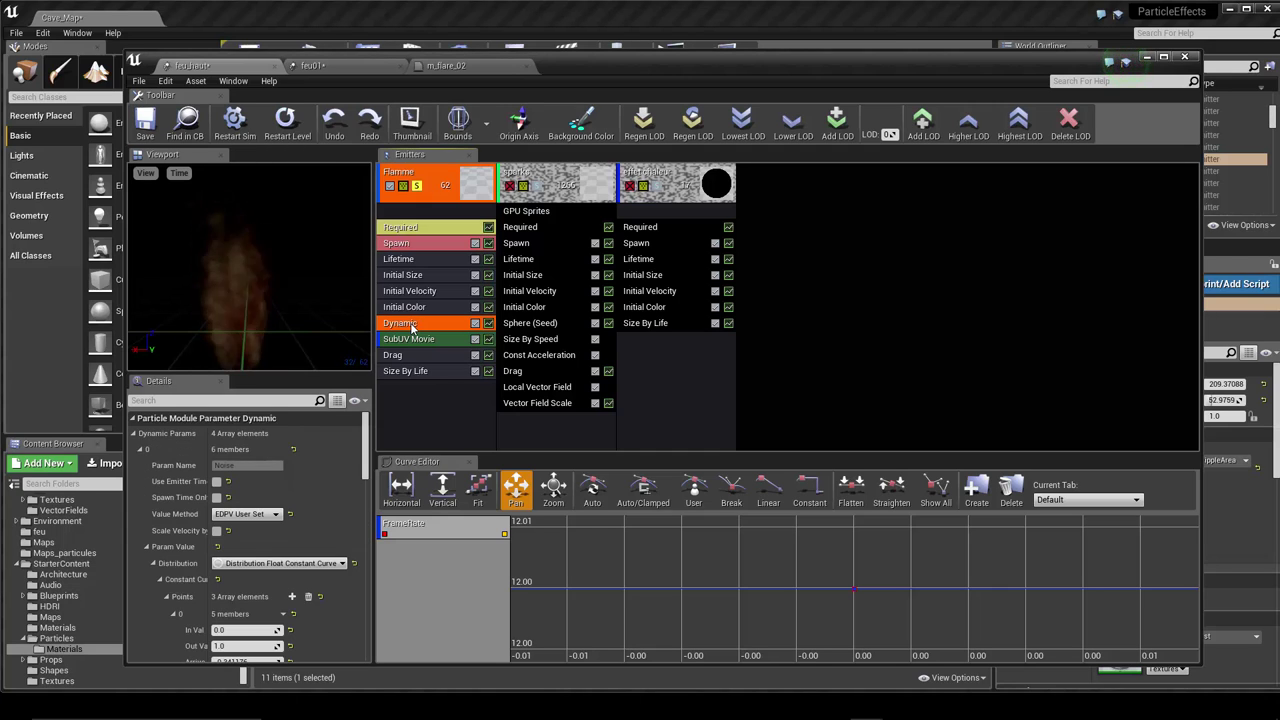
left_click(413, 340)
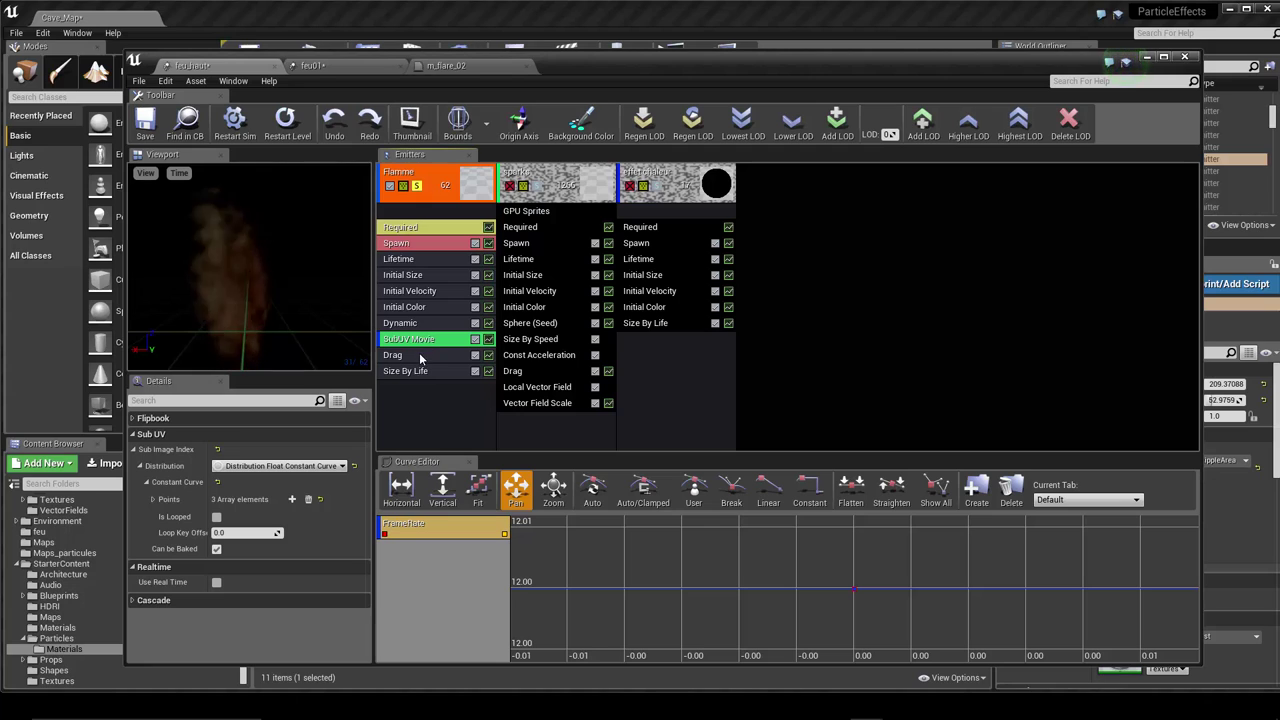
left_click(419, 358)
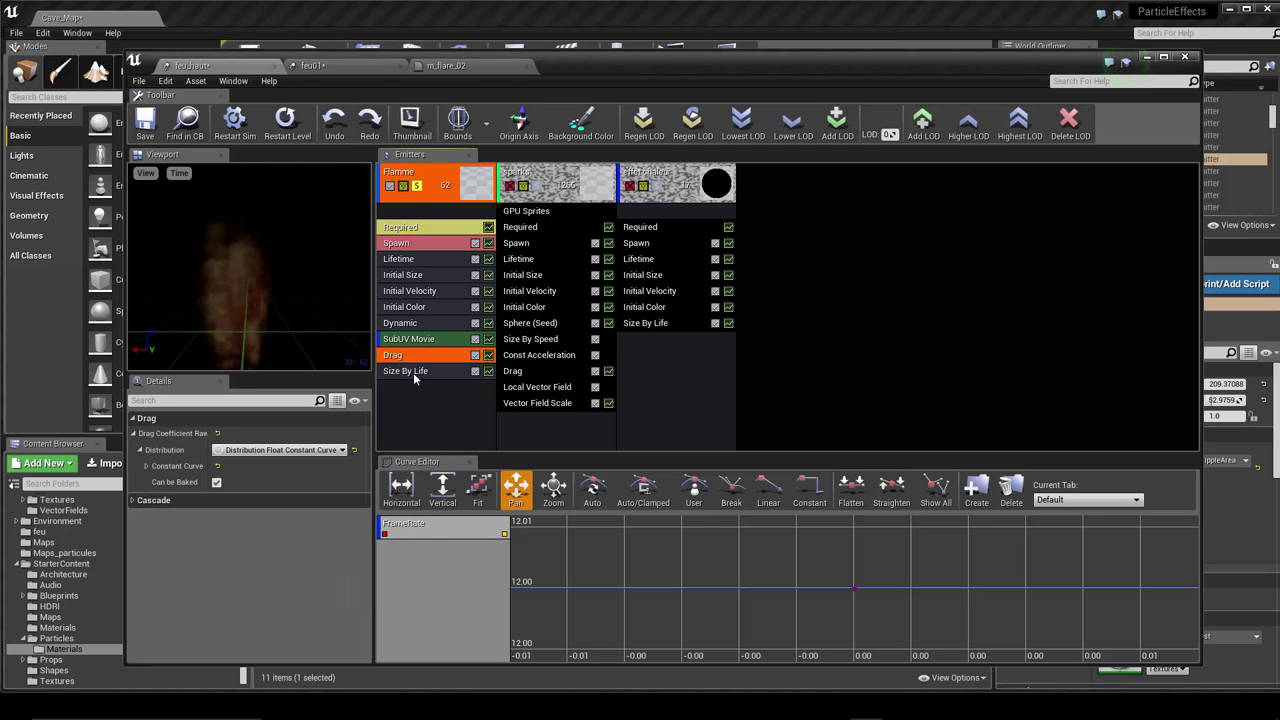
left_click(414, 372)
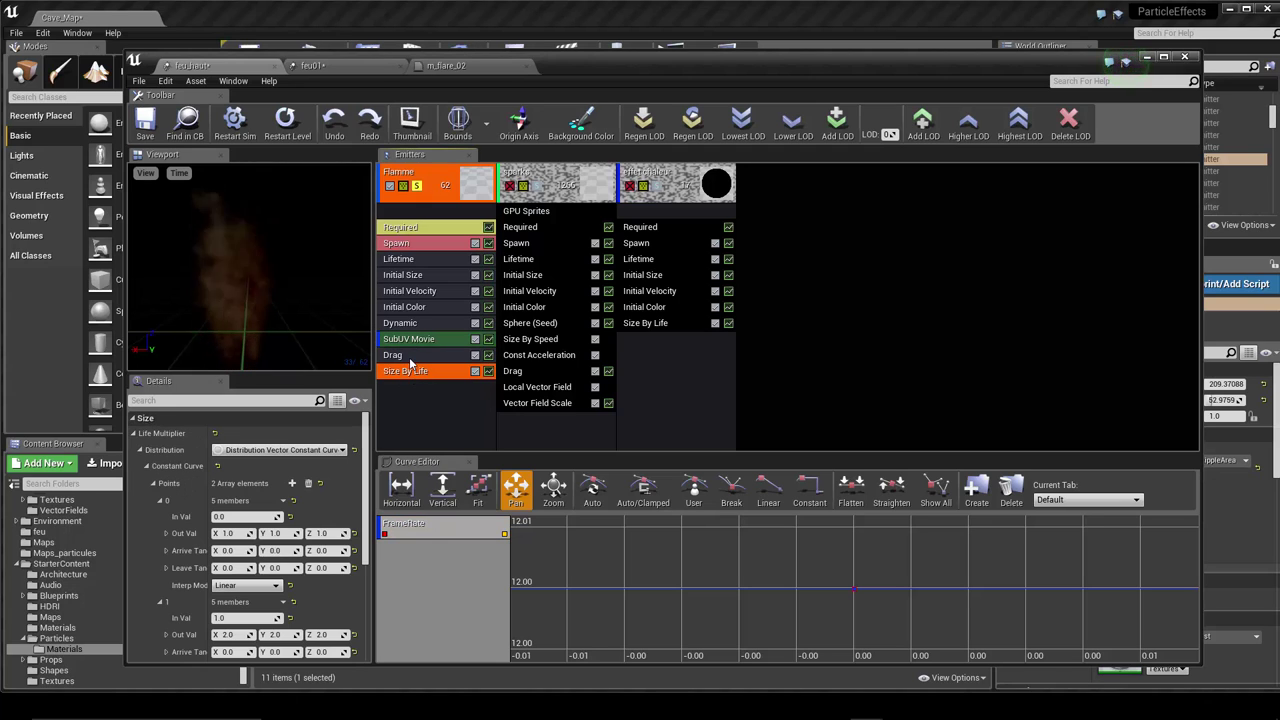
left_click(410, 357)
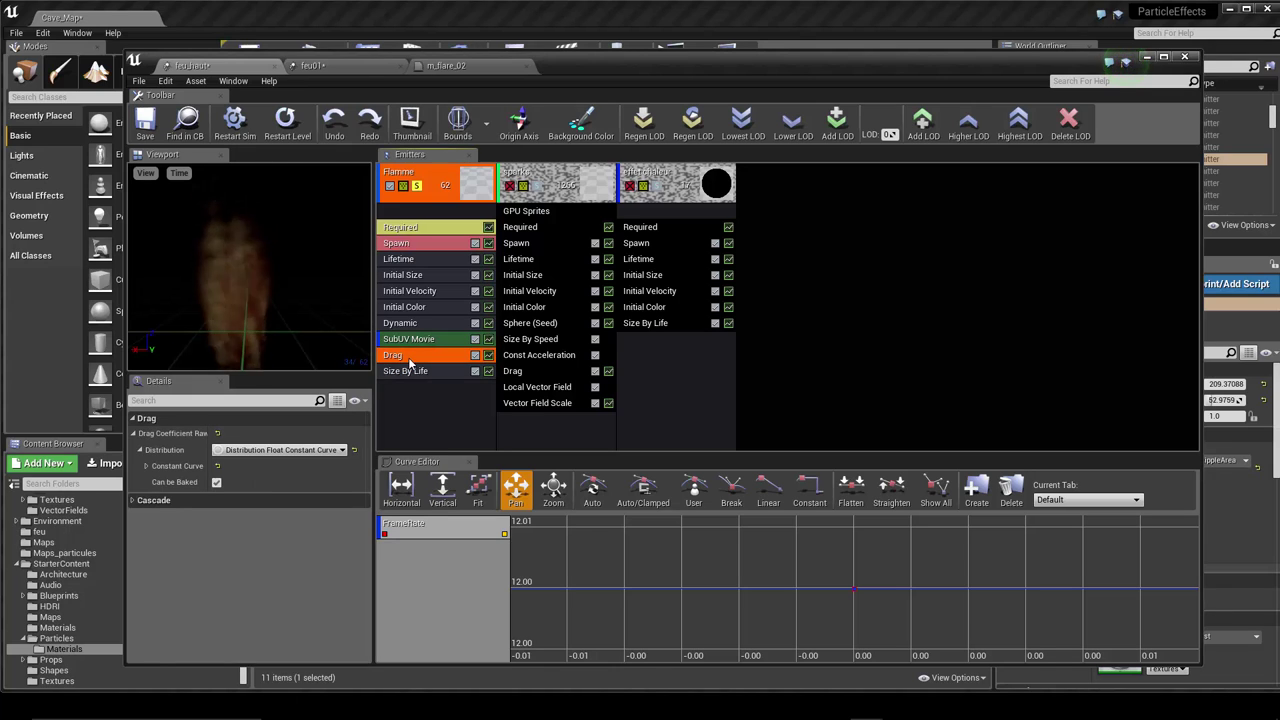
left_click(402, 227)
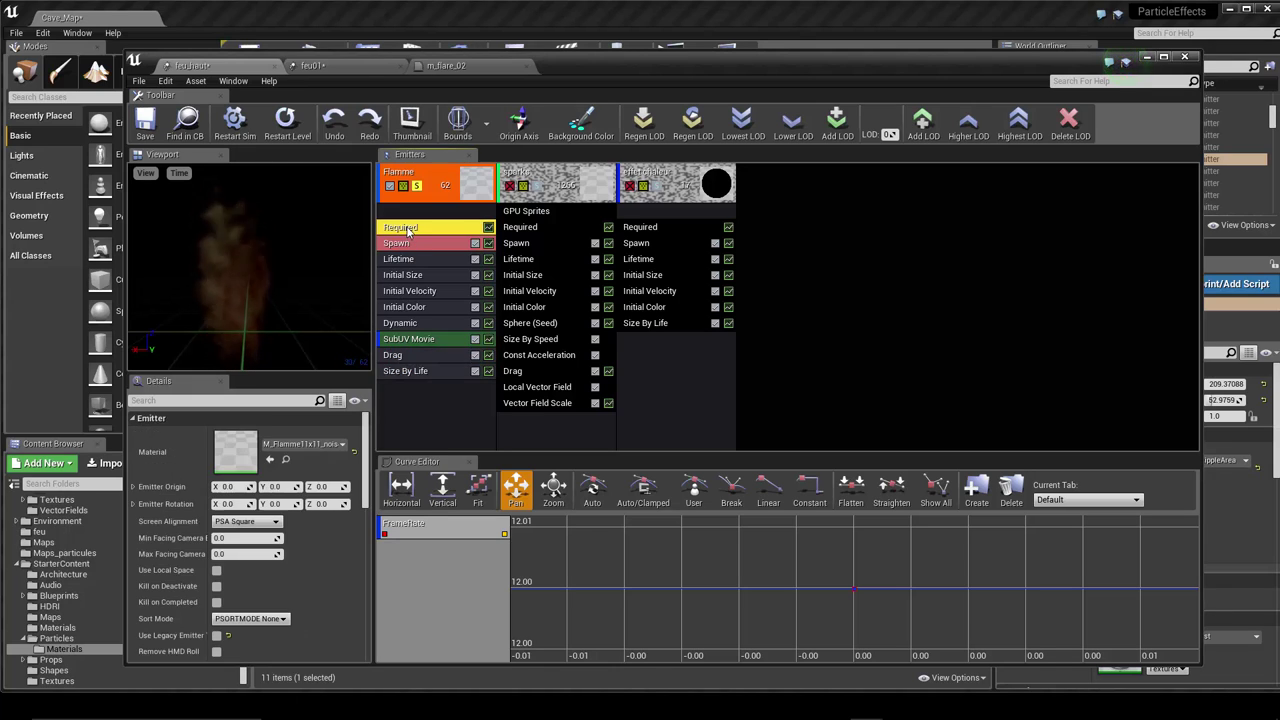
left_click(285, 458)
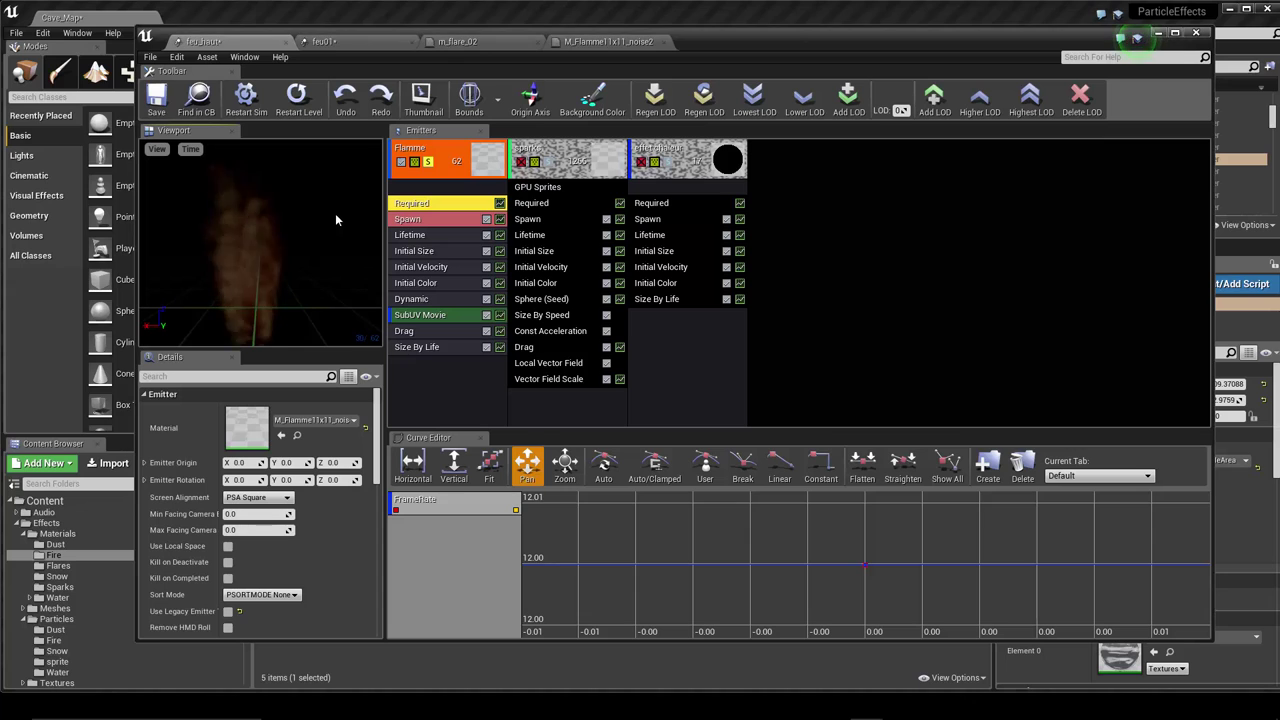
- Compare the m_flare_02 graph with M_Flamme11x11_noise2, then settle on the flame material's graph
left_click(580, 43)
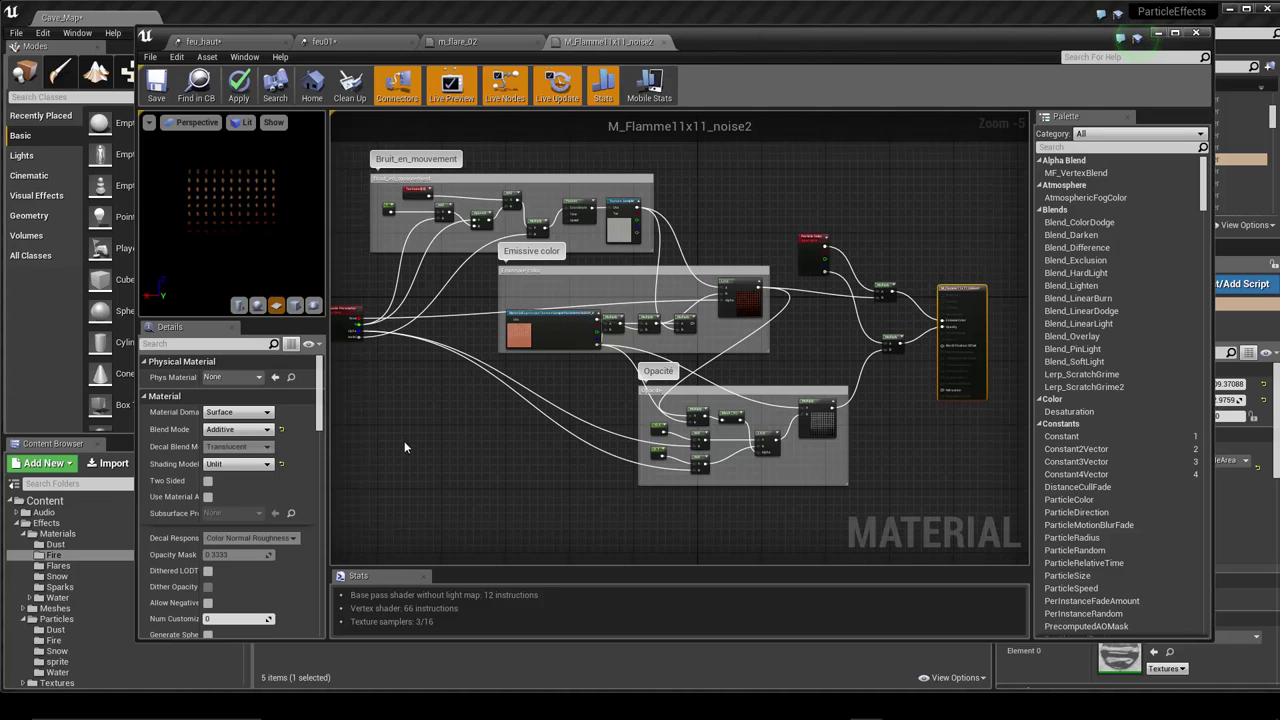
left_click(465, 40)
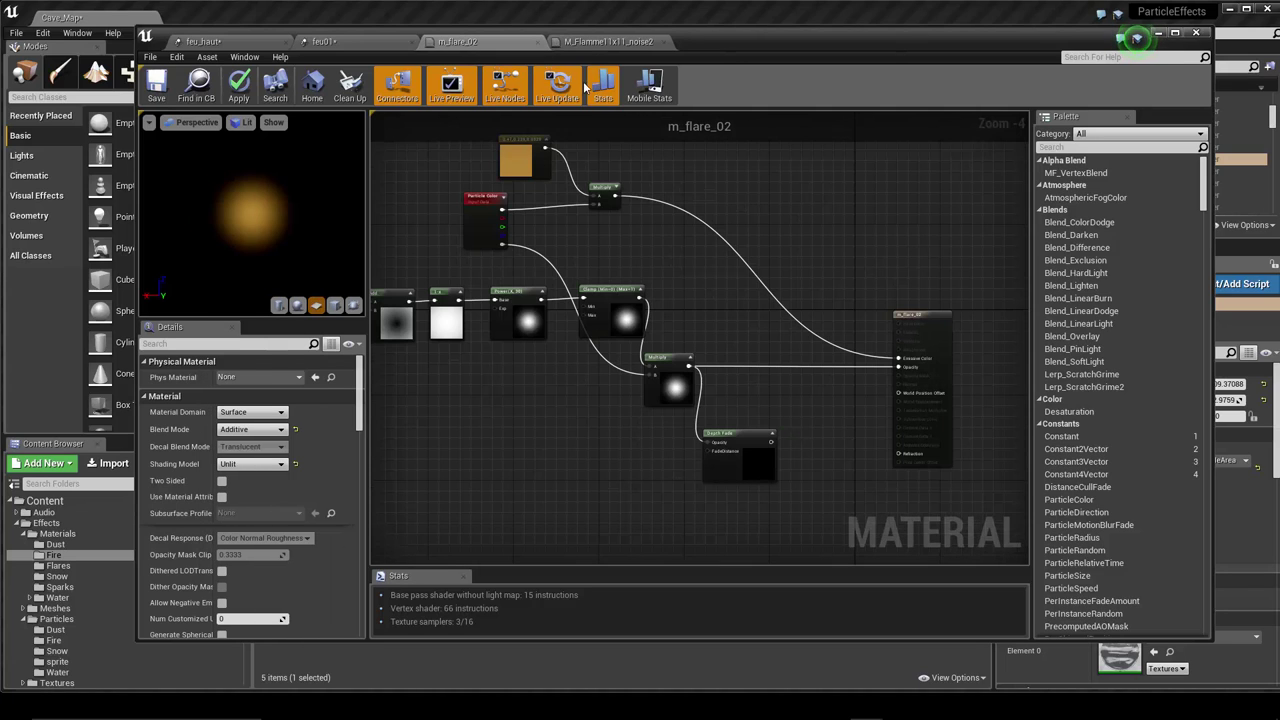
left_click(595, 42)
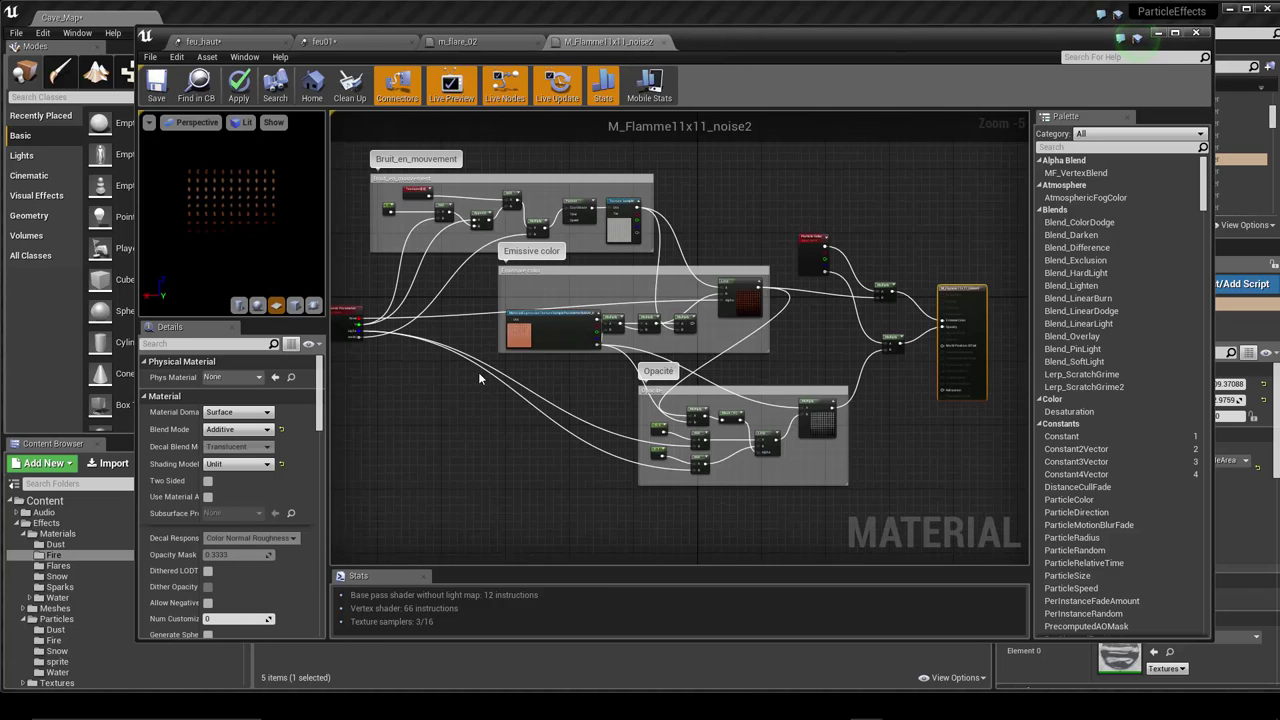
mouse_move(474, 380)
right_mouse_down()
mouse_move(505, 386)
mouse_move(328, 381)
mouse_move(672, 392)
right_mouse_up()
scroll(672, 392, "up", 3)
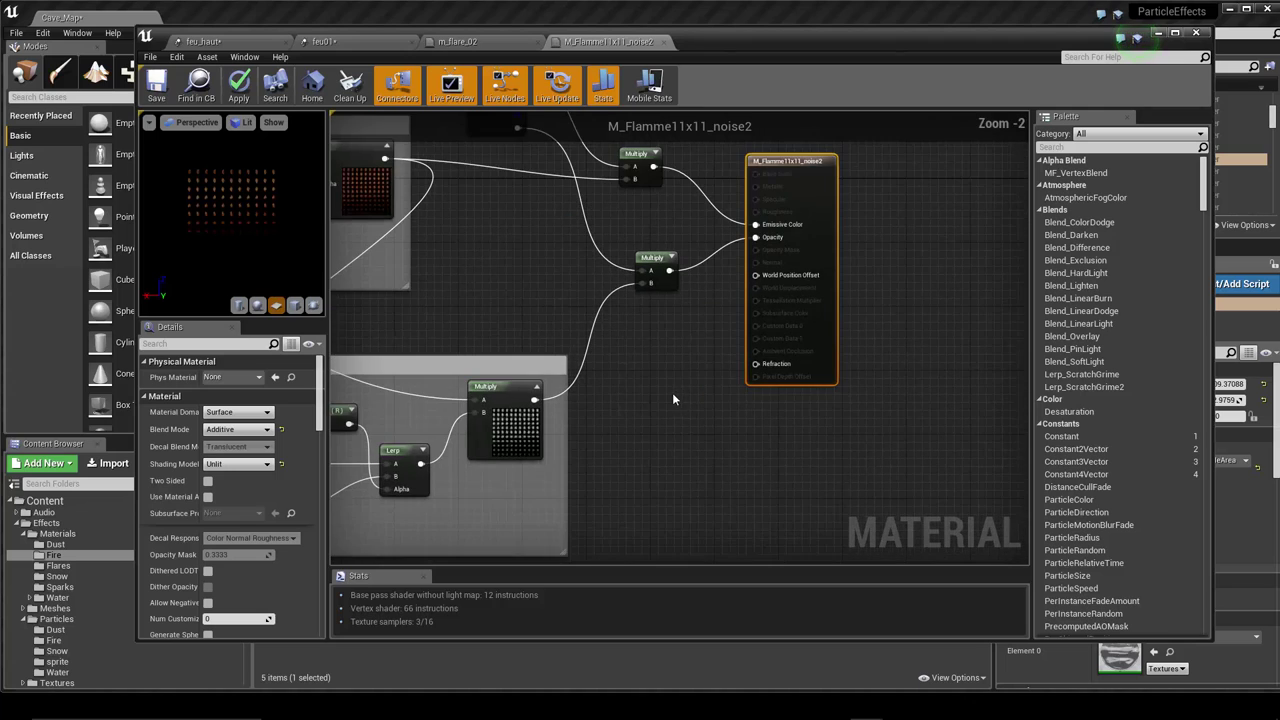
scroll(672, 472, "up", 1)
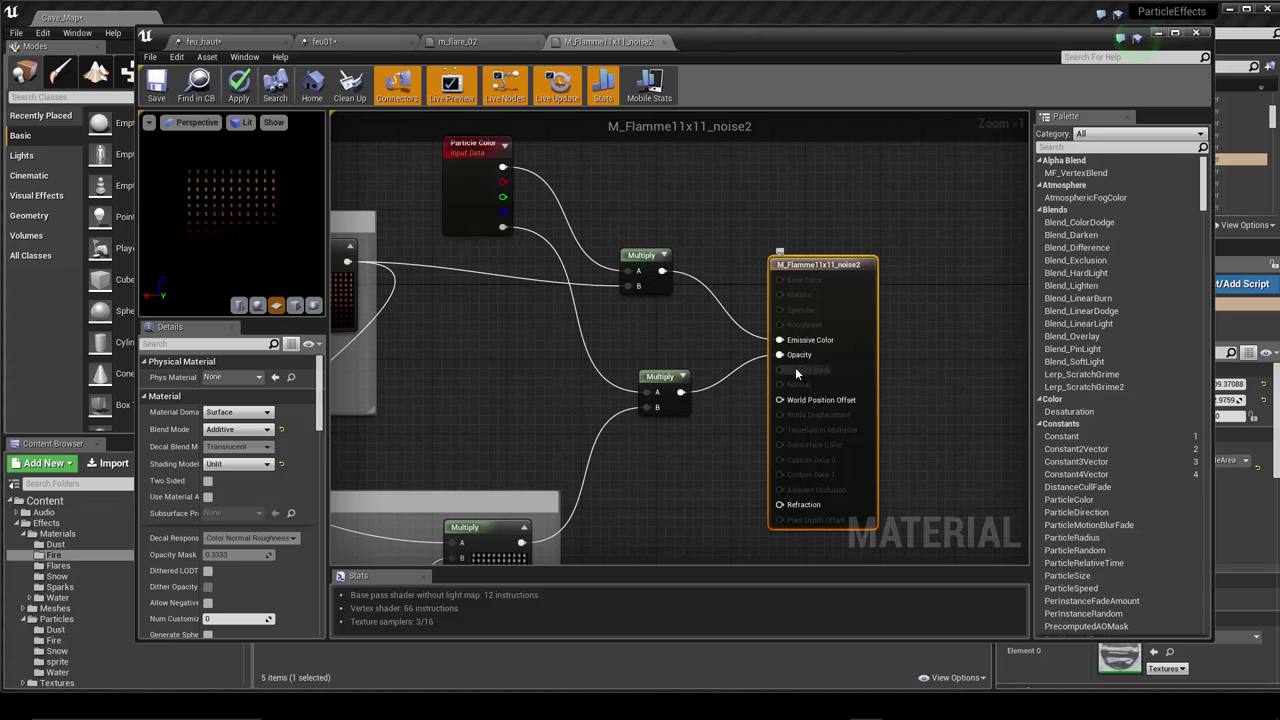
- Inspect the Particle Color and Multiply nodes, feed the lower Multiply into Opacity, and reveal Emissive color
left_click_drag(826, 340, 836, 330)
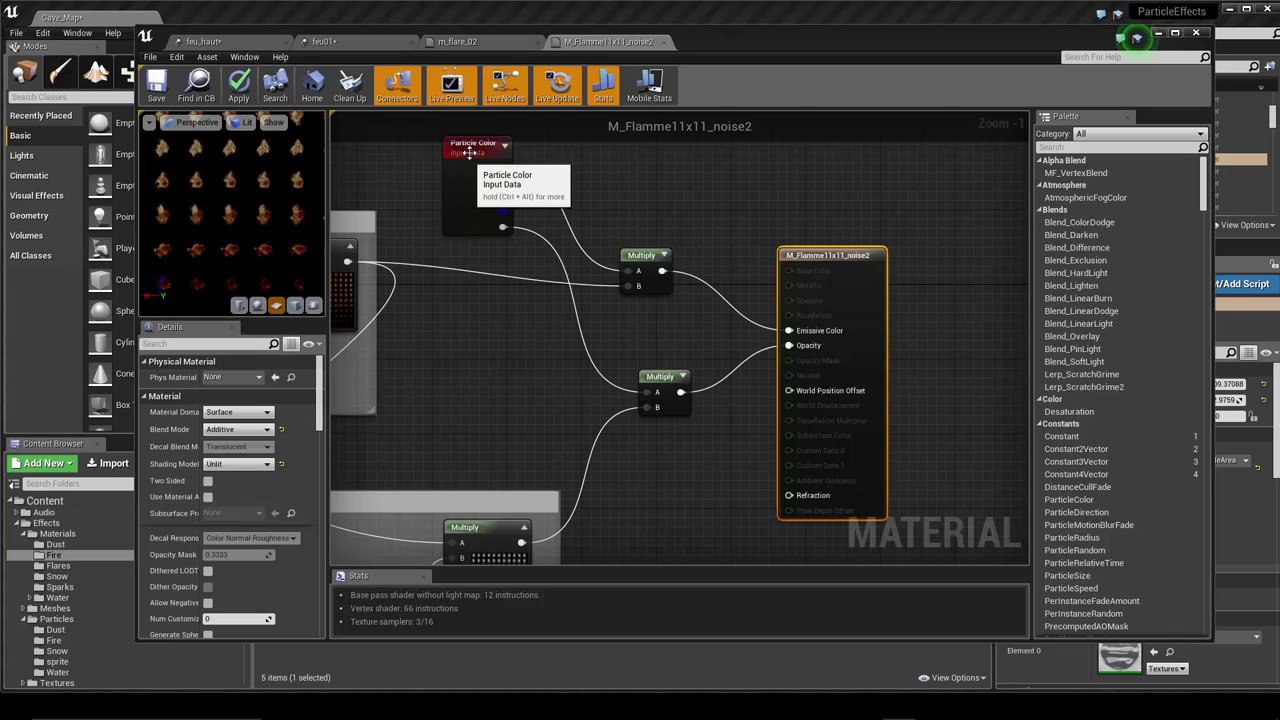
left_click_drag(496, 222, 505, 224)
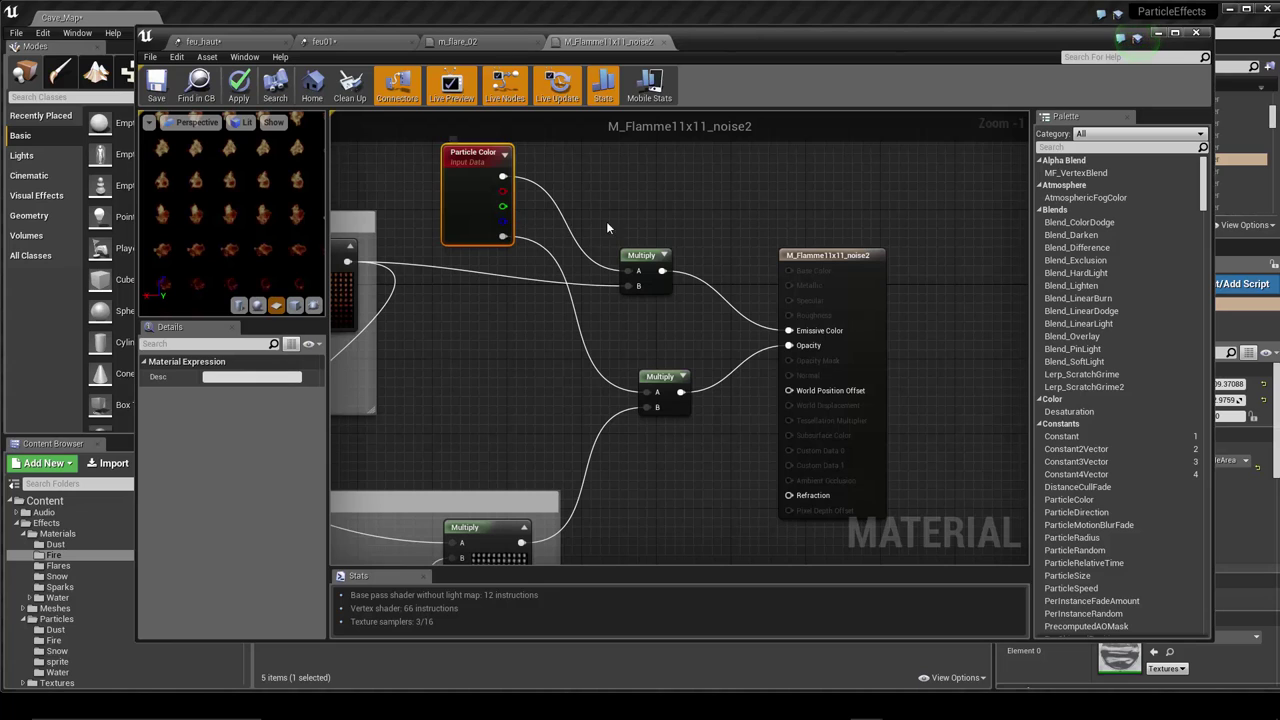
right_click(637, 201)
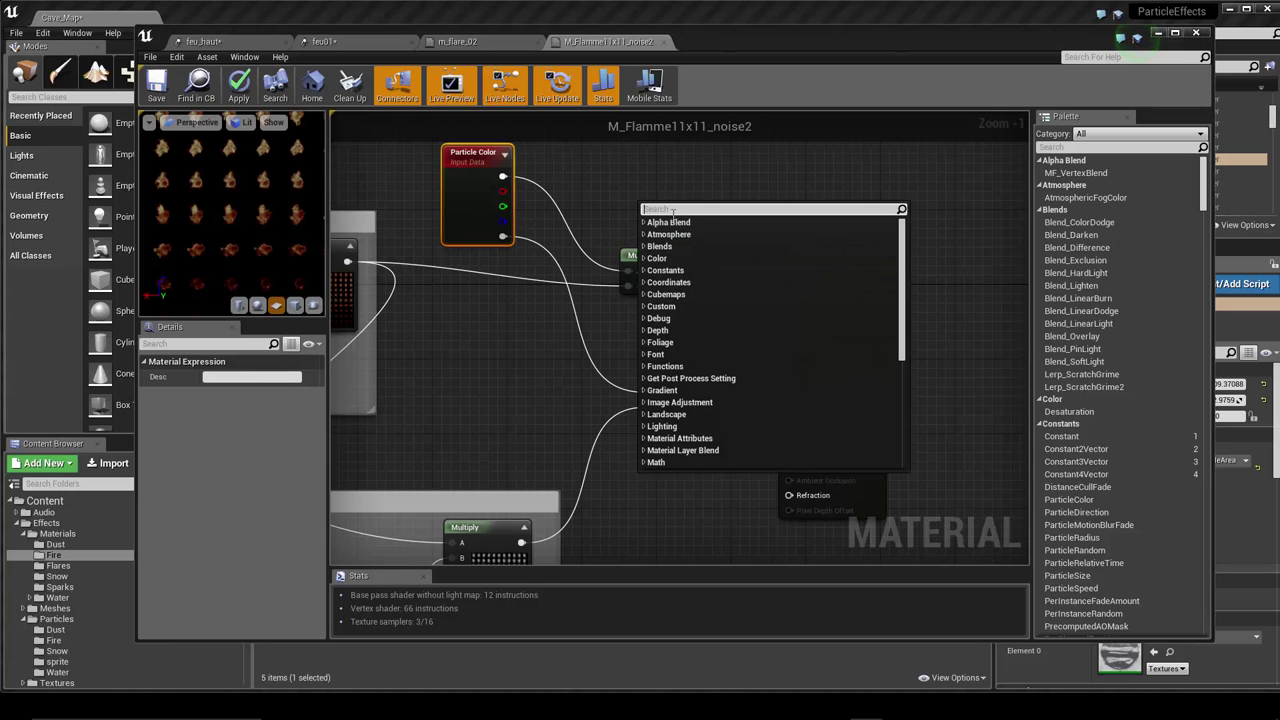
left_click(577, 177)
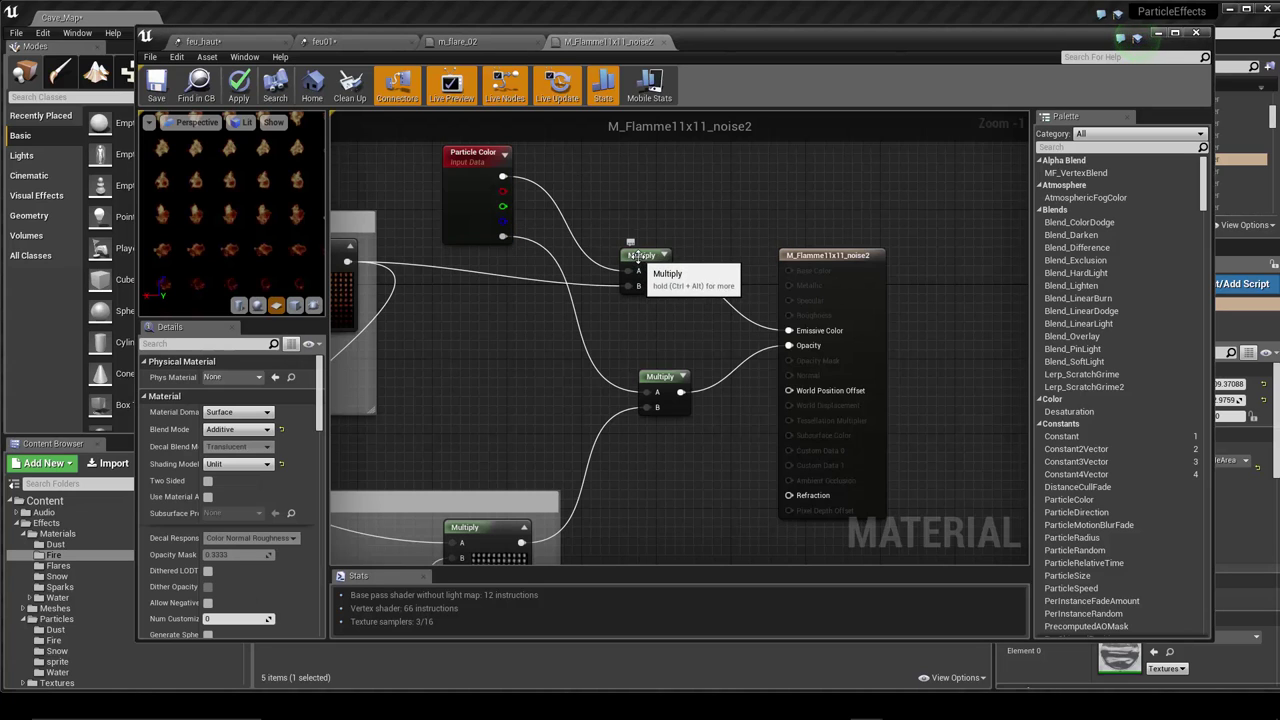
left_click_drag(638, 256, 641, 245)
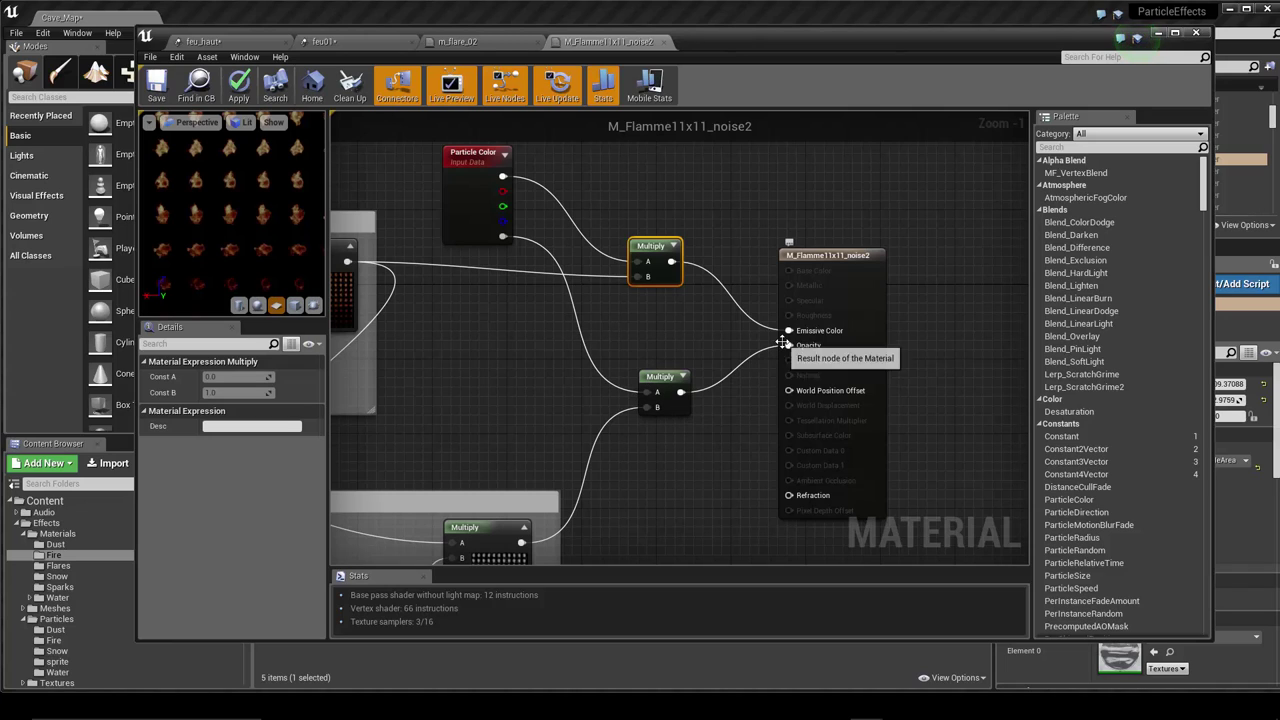
left_click_drag(783, 343, 788, 345)
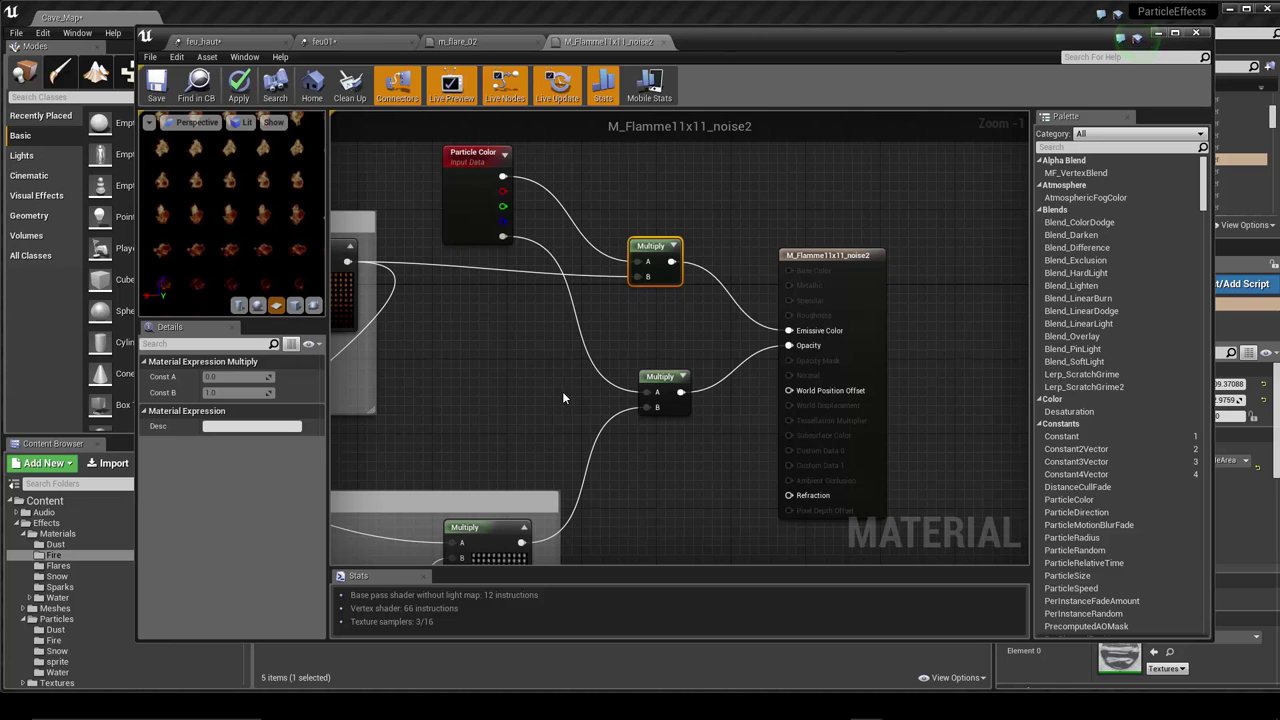
mouse_move(562, 398)
right_mouse_down()
mouse_move(920, 299)
mouse_move(989, 362)
mouse_move(1144, 391)
right_mouse_up()
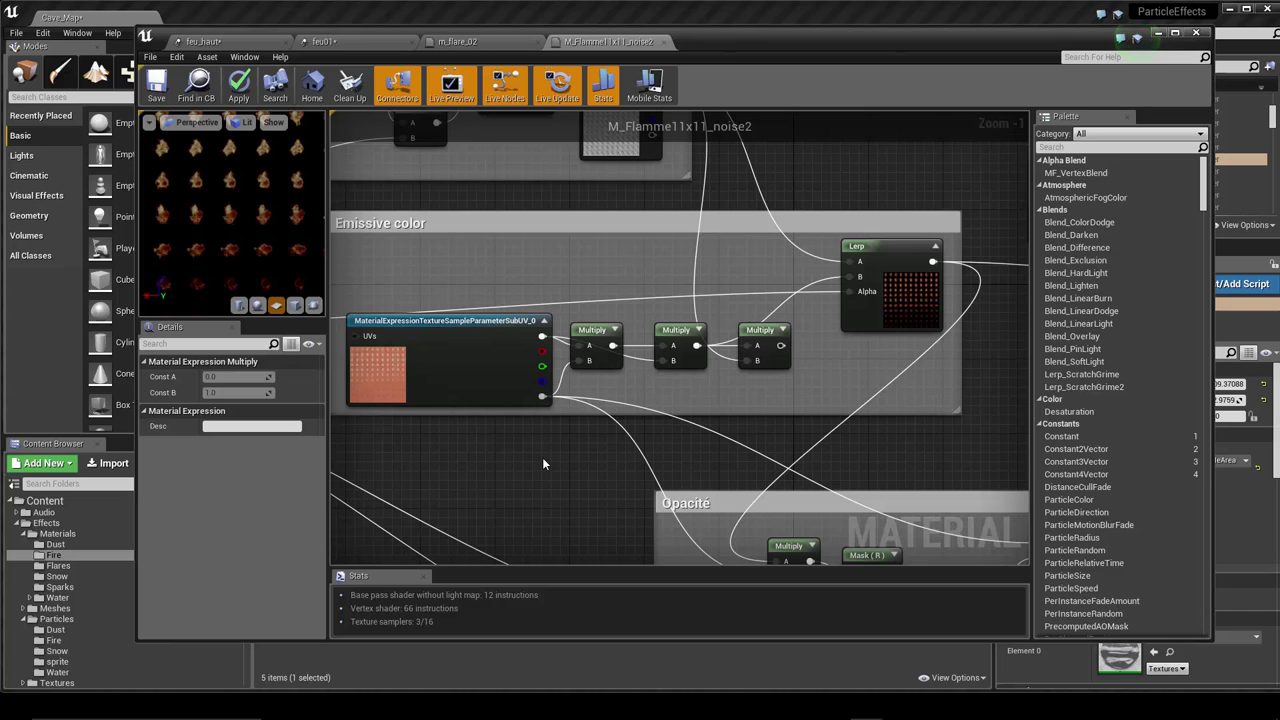
- Frame the Bruit_en_mouvement noise and Emissive color groups and select the Parameter SubUV texture node
right_click_drag(543, 463, 1013, 433)
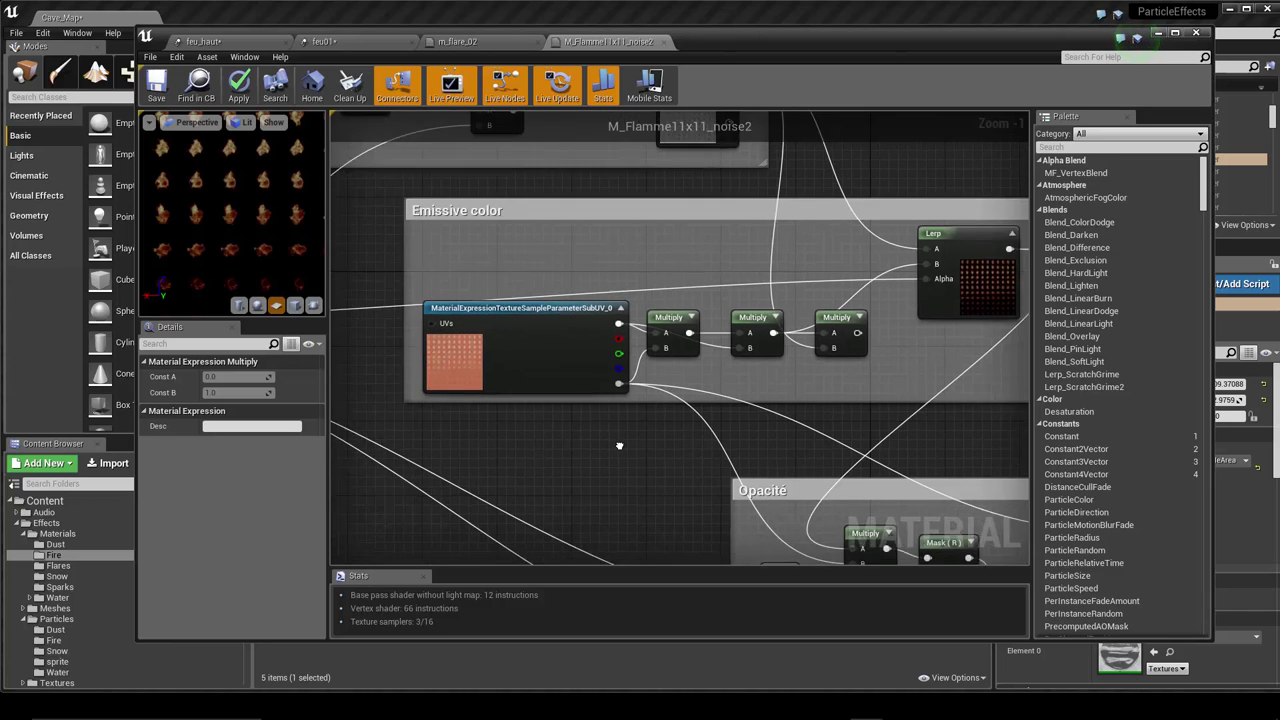
right_click_drag(631, 413, 717, 439)
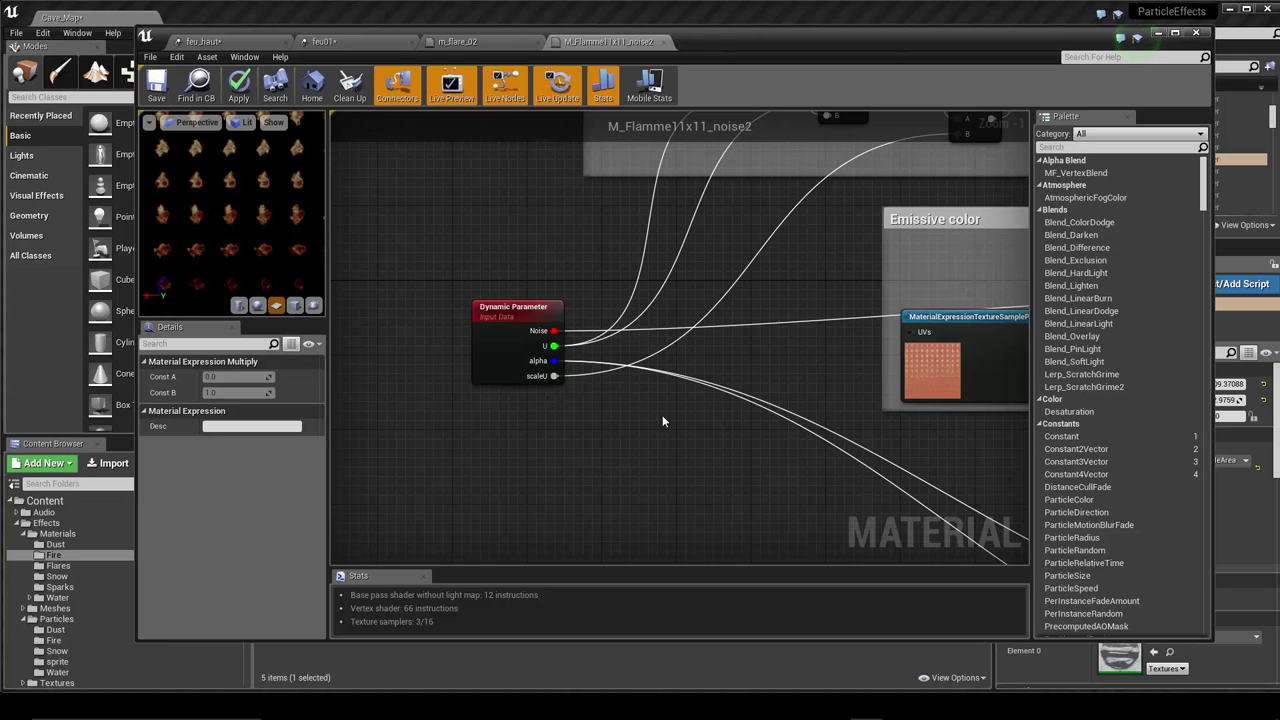
right_click_drag(662, 420, 612, 463)
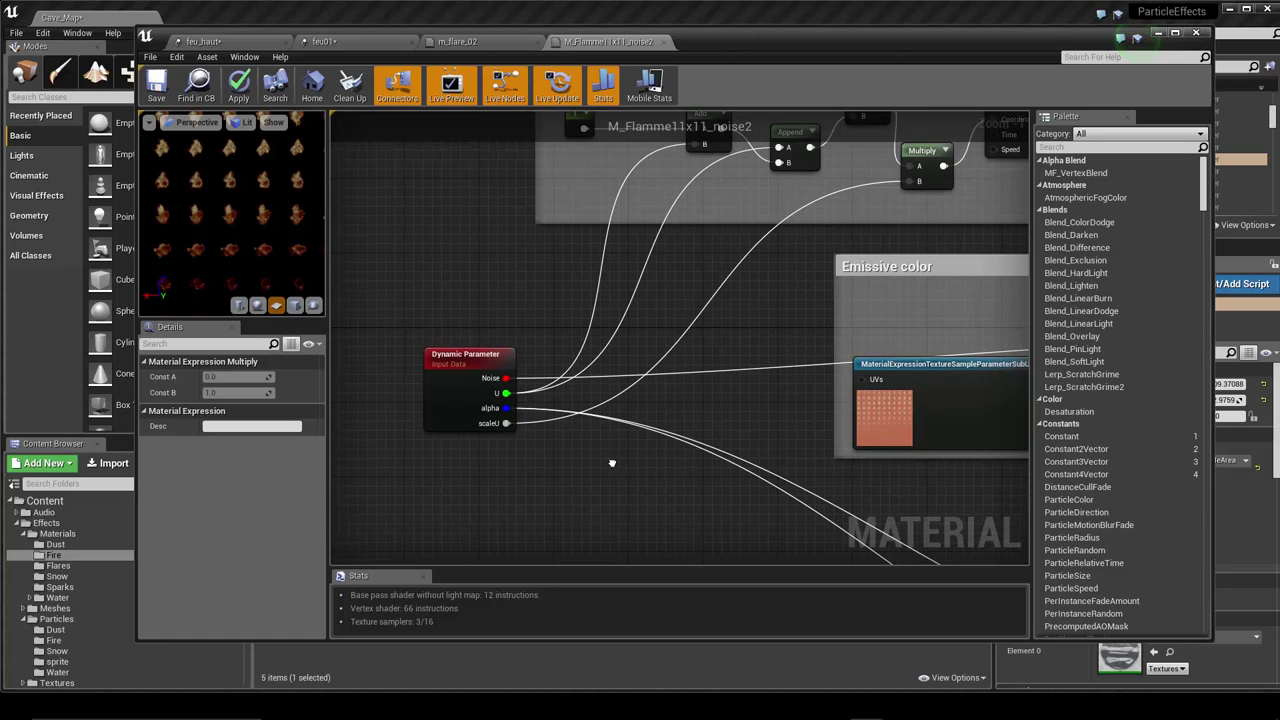
right_click_drag(612, 463, 563, 559)
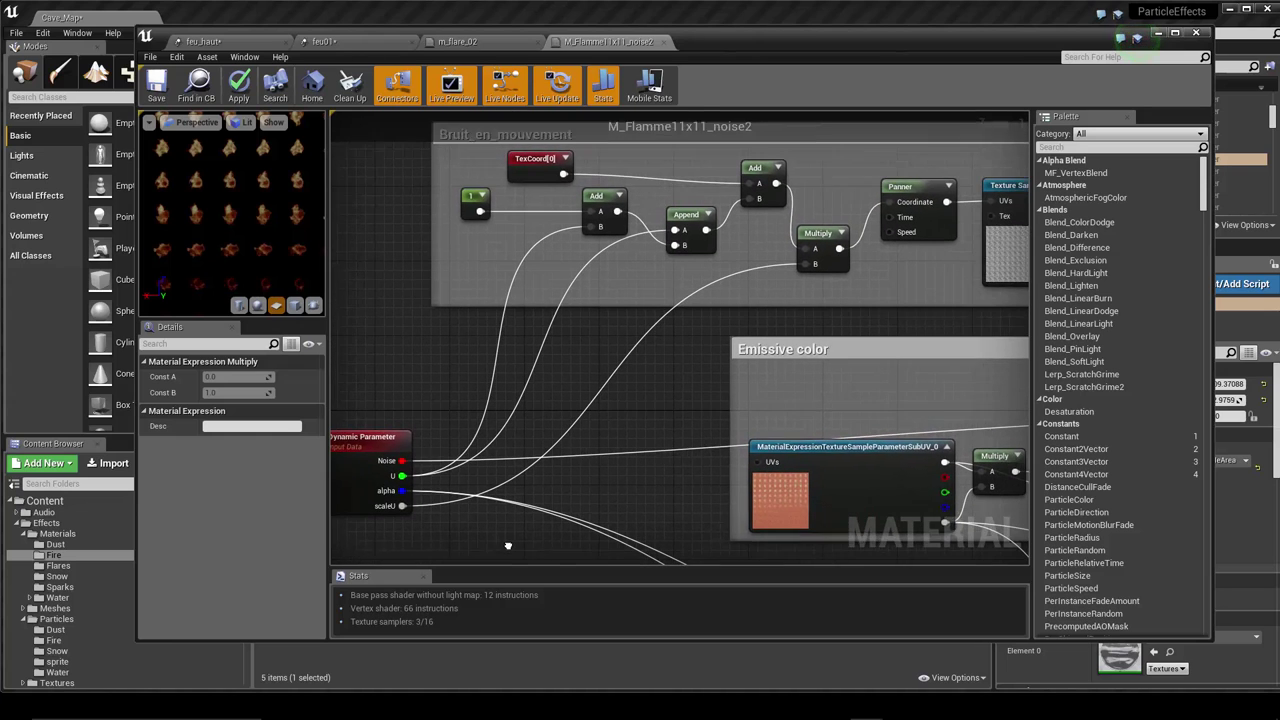
scroll(631, 462, "down", 1)
scroll(628, 465, "down", 1)
right_click_drag(628, 465, 551, 390)
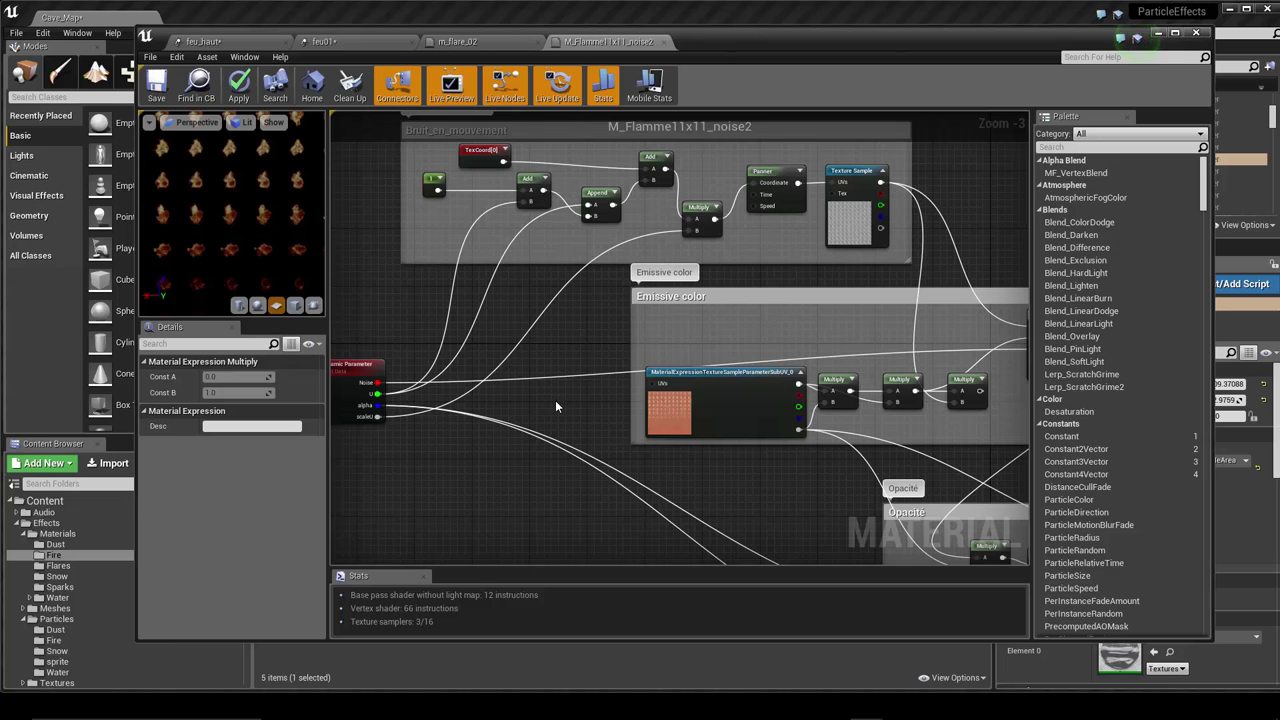
mouse_move(557, 406)
right_mouse_down()
mouse_move(601, 396)
mouse_move(454, 285)
mouse_move(518, 381)
mouse_move(620, 479)
mouse_move(616, 463)
right_mouse_up()
right_click_drag(834, 341, 701, 240)
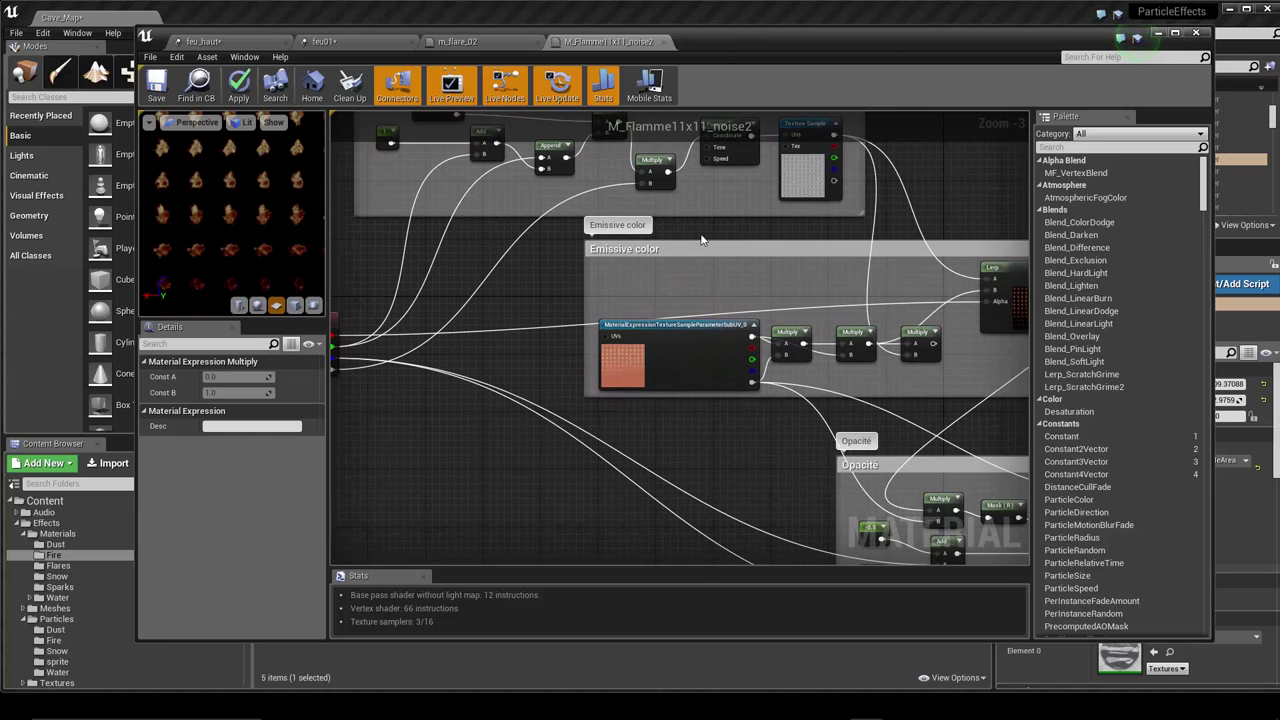
left_click(621, 362)
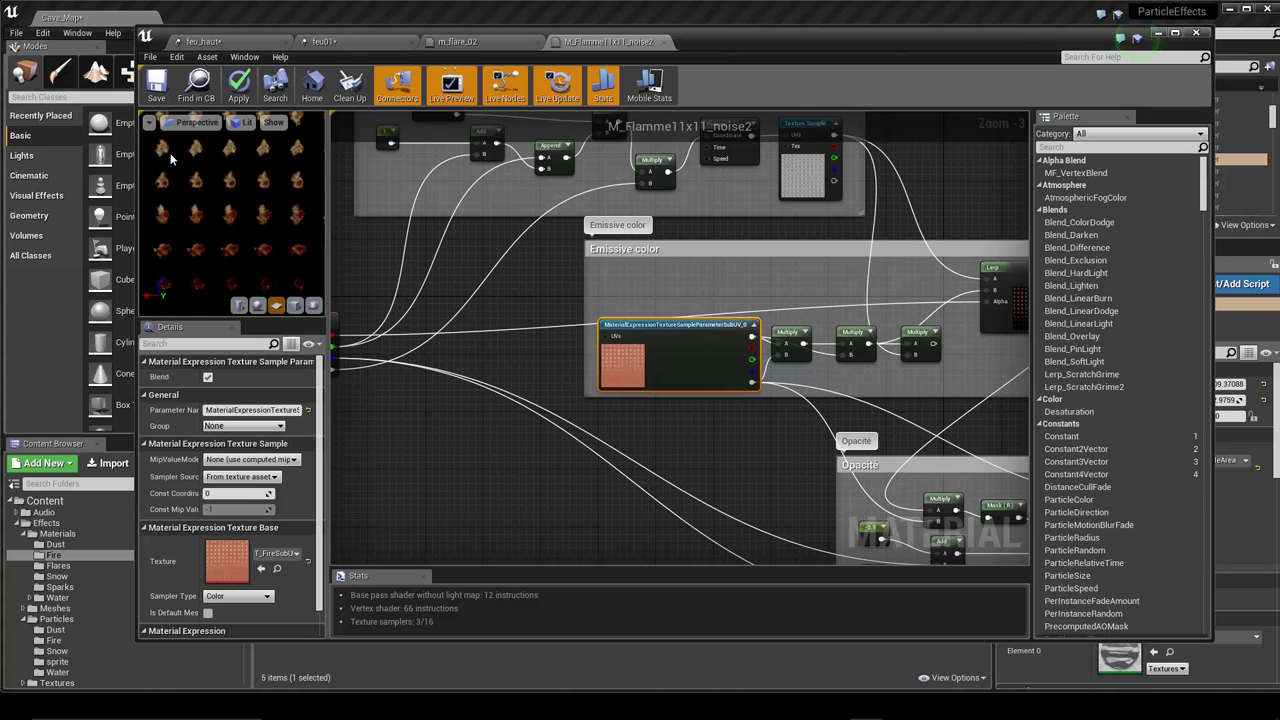
- Orbit the material preview to watch the flame flipbook, then return to feu_haut
mouse_move(243, 195)
left_mouse_down()
mouse_move(243, 230)
mouse_move(242, 186)
mouse_move(242, 220)
mouse_move(207, 161)
left_mouse_up()
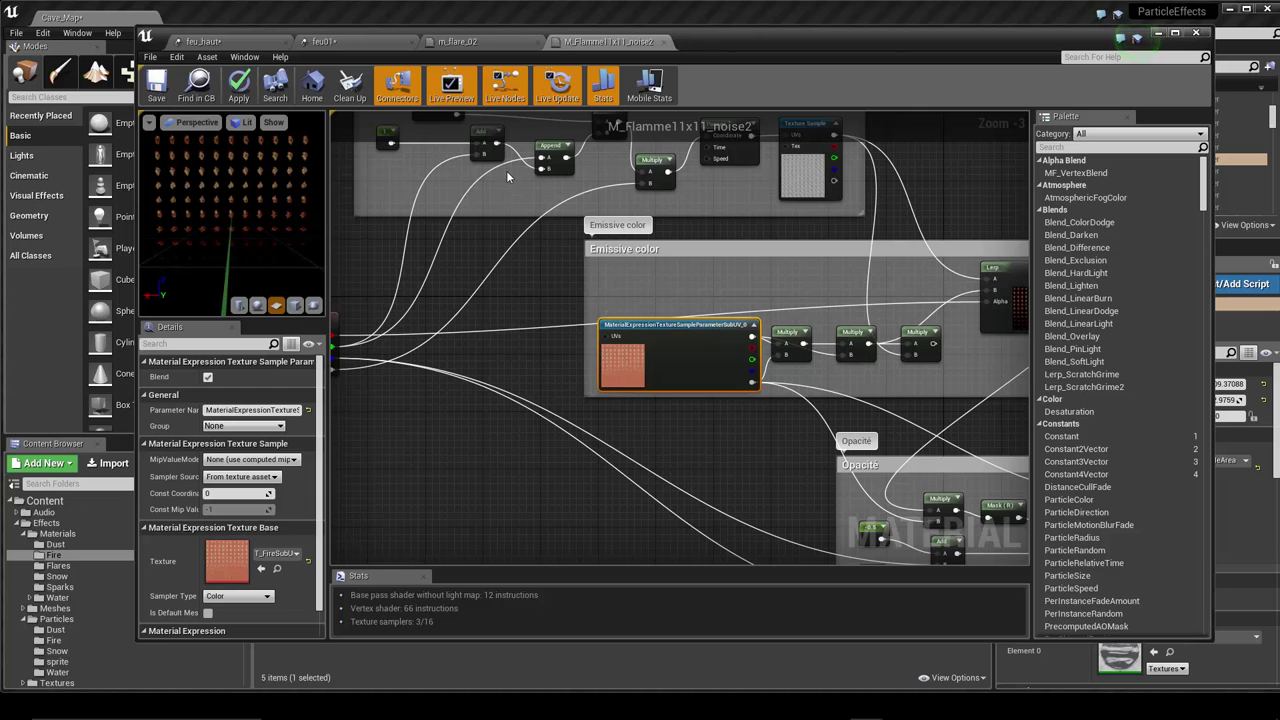
left_click(250, 43)
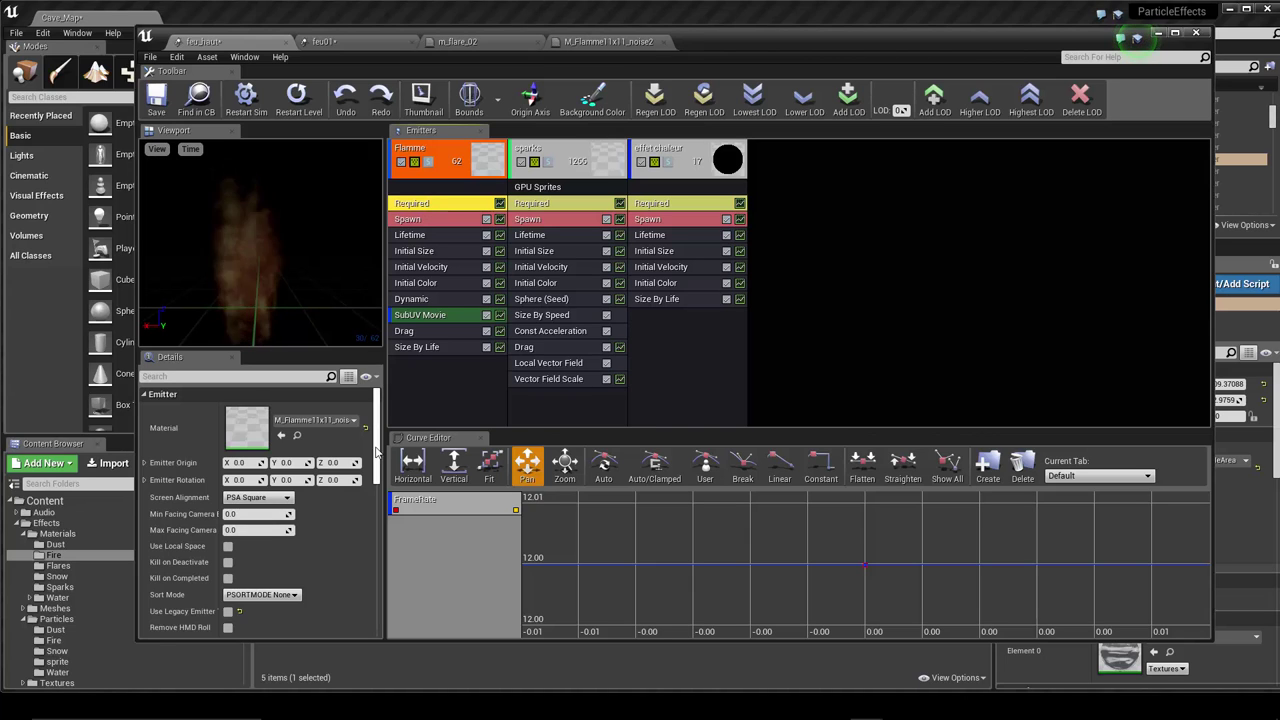
- Review Flamme's 11 by 11 Linear Blend Sub UV settings and view the burning fire from another angle
scroll(374, 483, "down", 3)
left_click_drag(374, 483, 373, 593)
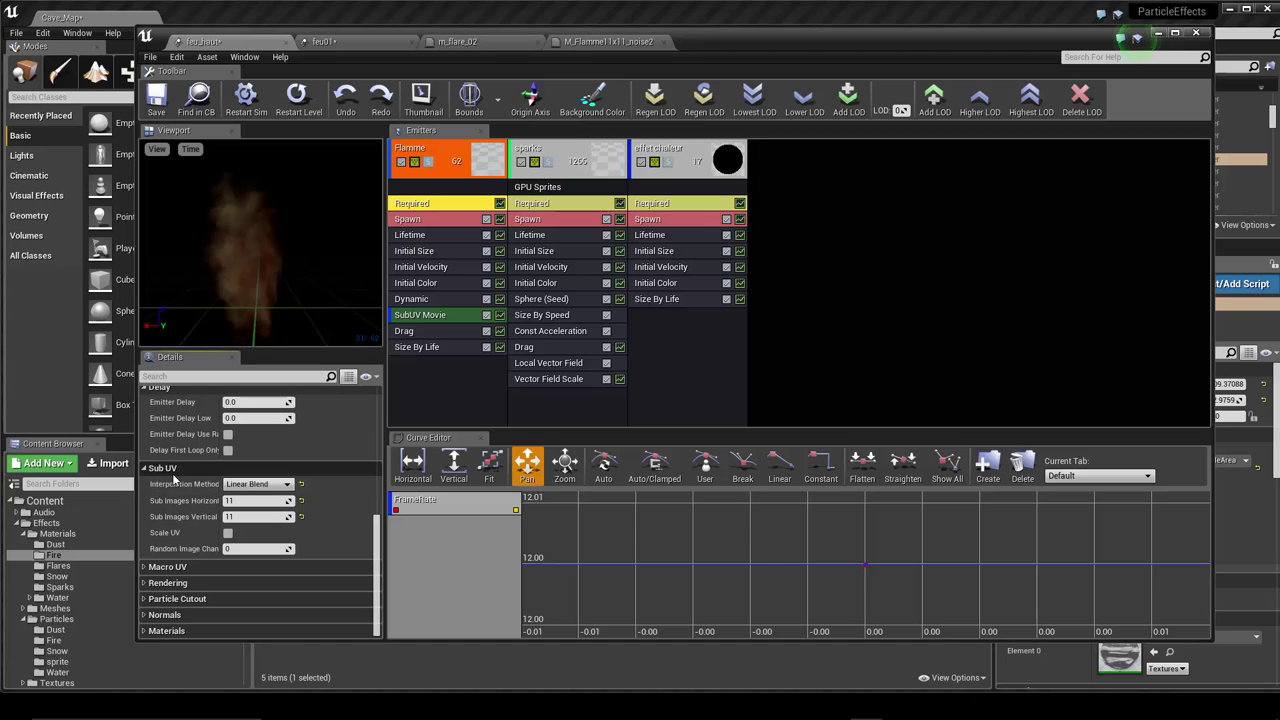
mouse_move(258, 492)
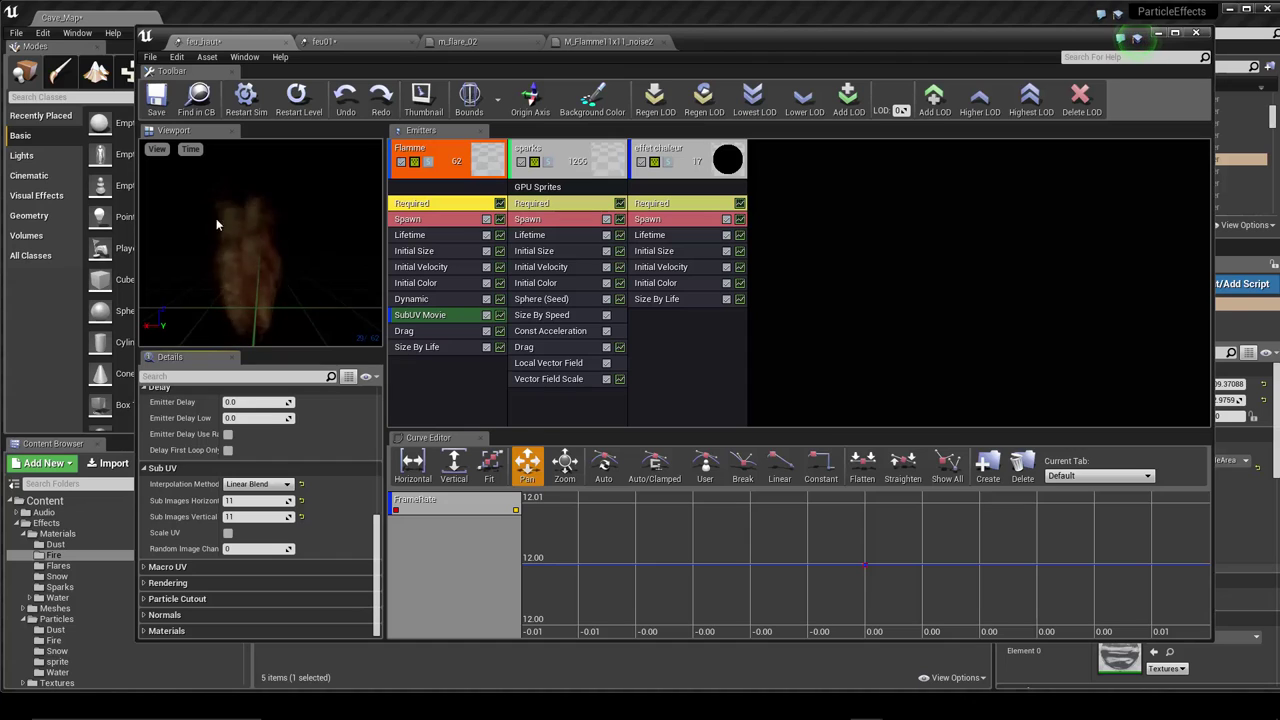
left_click_drag(242, 248, 290, 300)
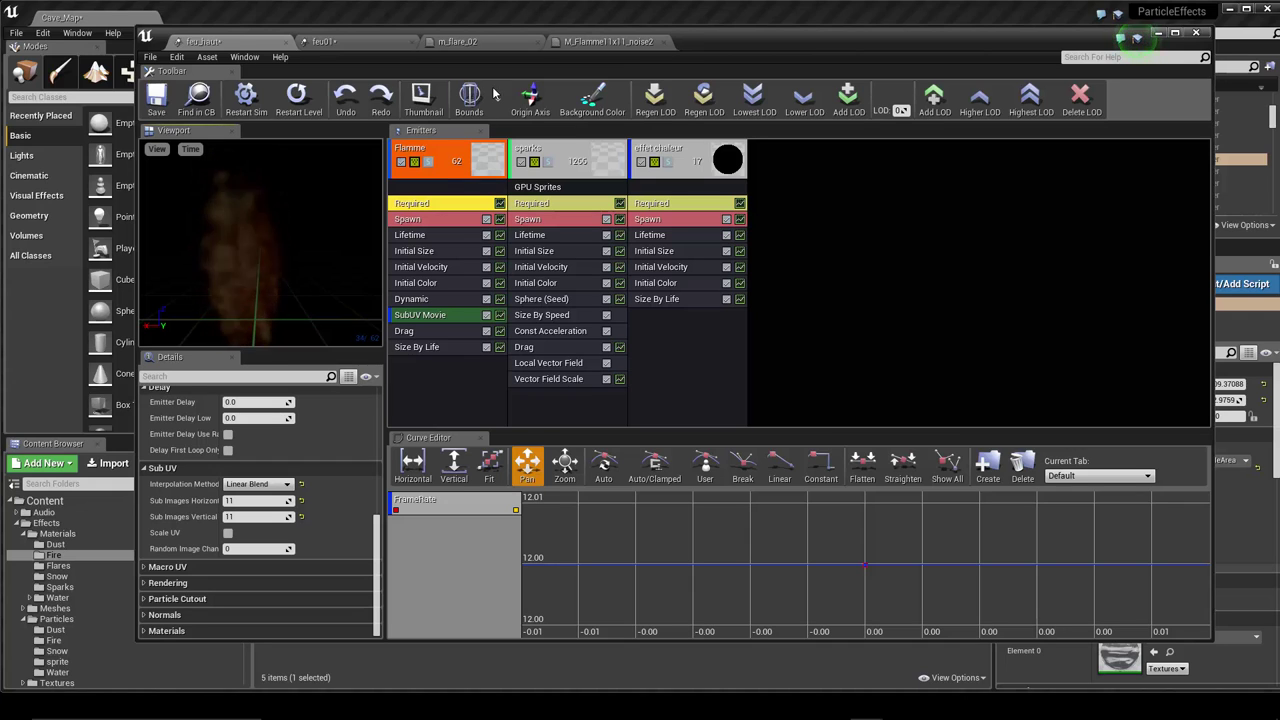
left_click(483, 37)
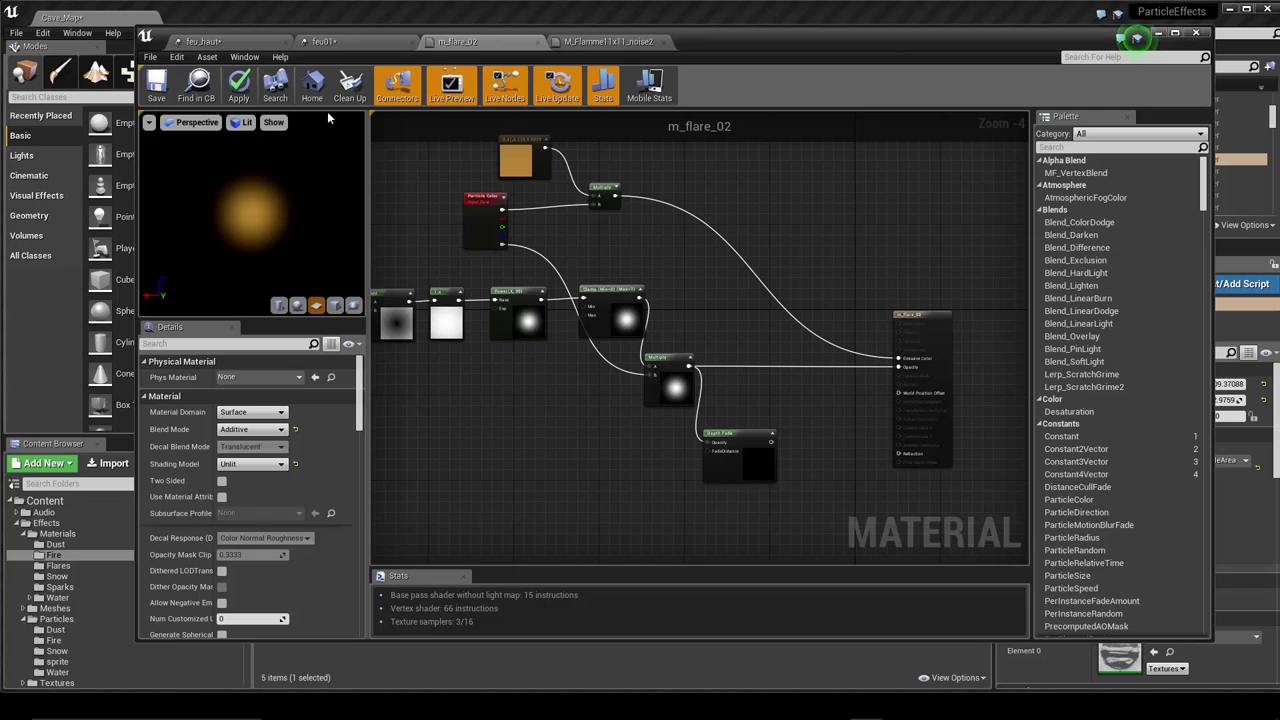
- Bring up the feu01 particle system with its rising column of glowing orange particles
left_click(363, 45)
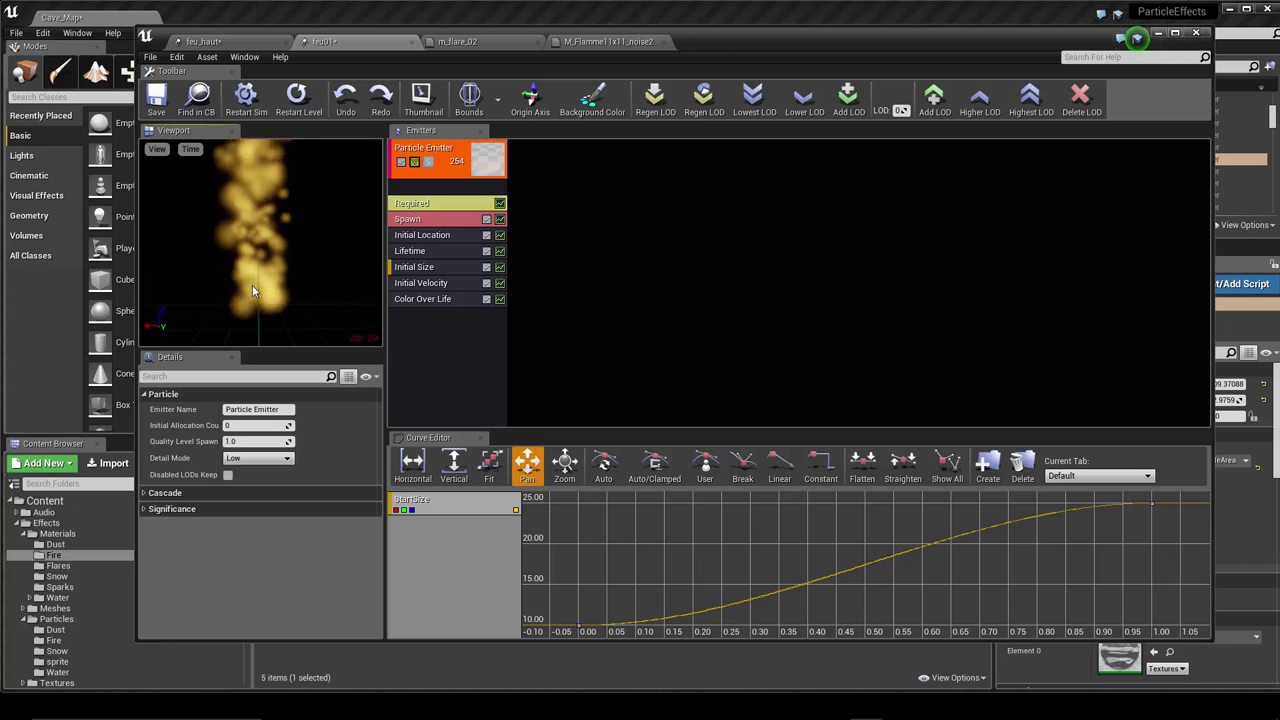
- Switch back to the feu_haut particle system tab in Cascade
left_click(245, 41)
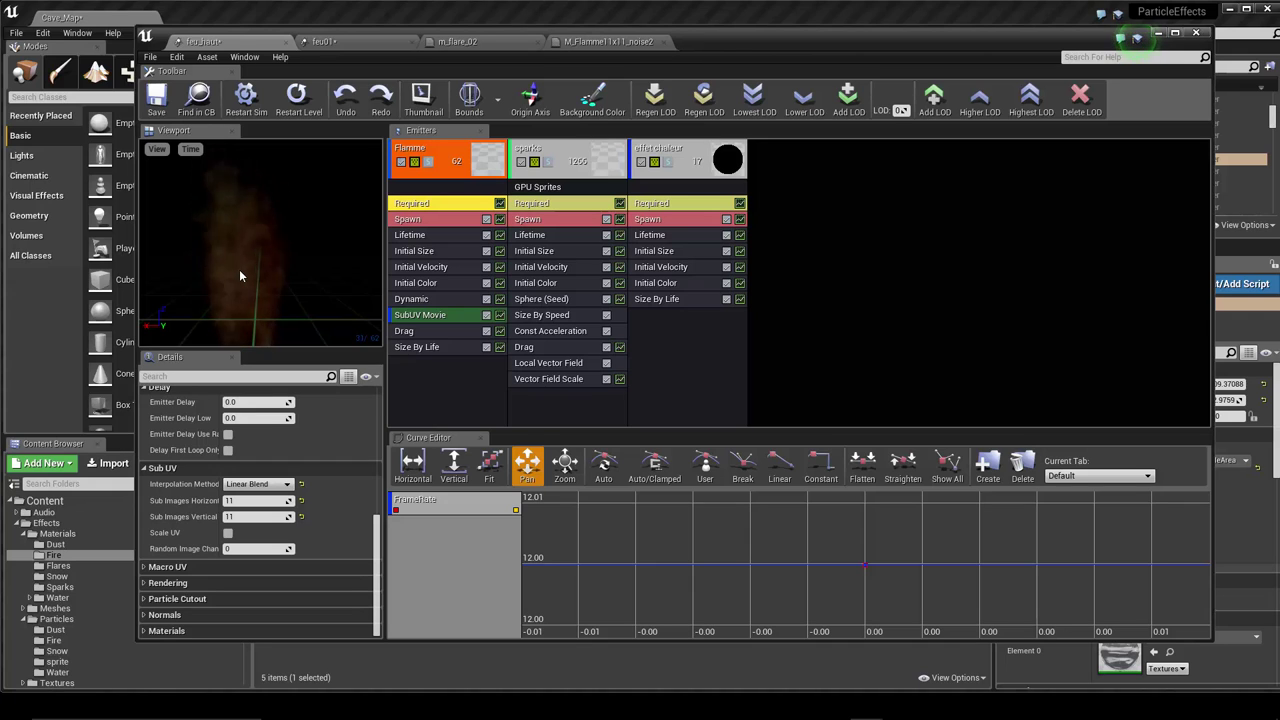
right_click(449, 189)
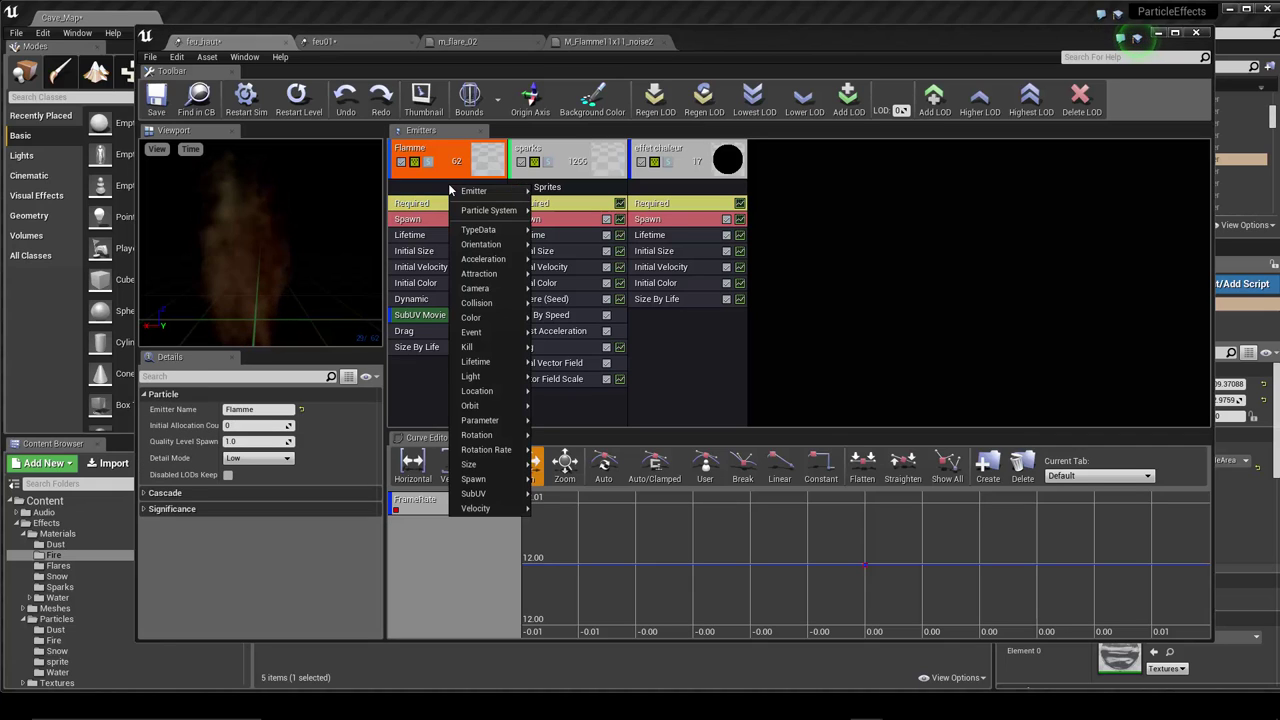
mouse_move(459, 190)
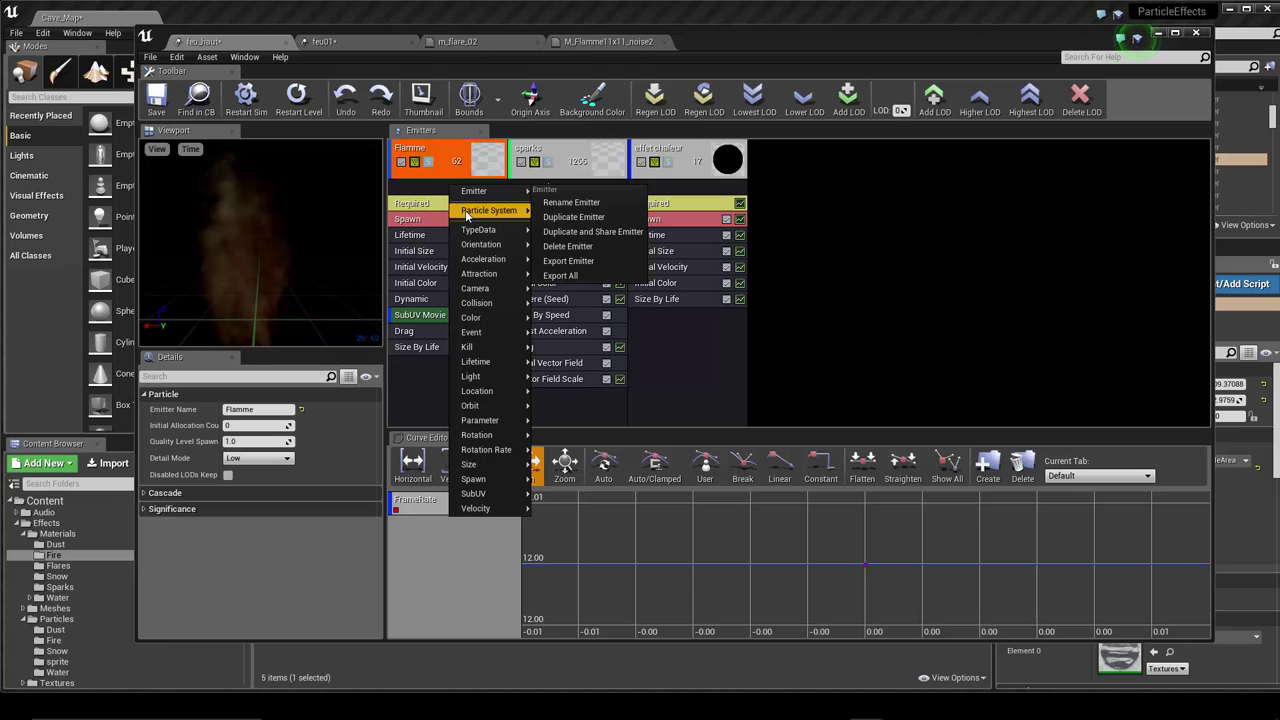
mouse_move(466, 212)
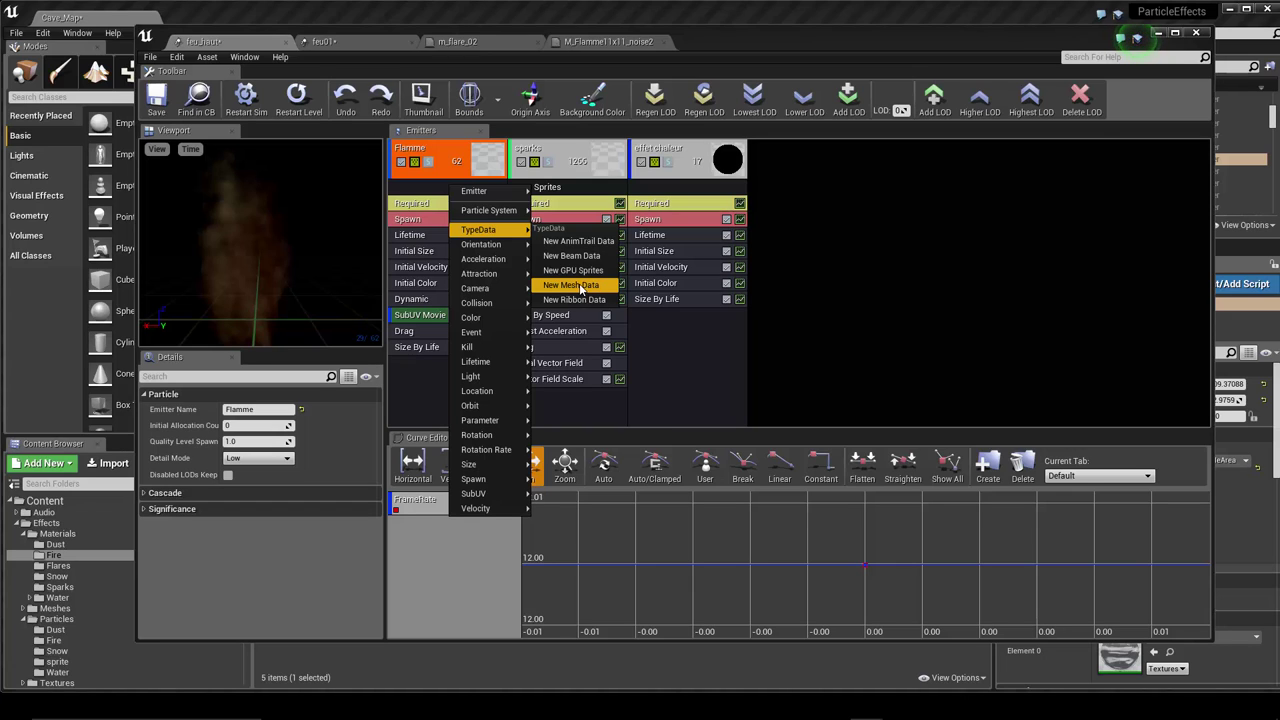
key("Escape")
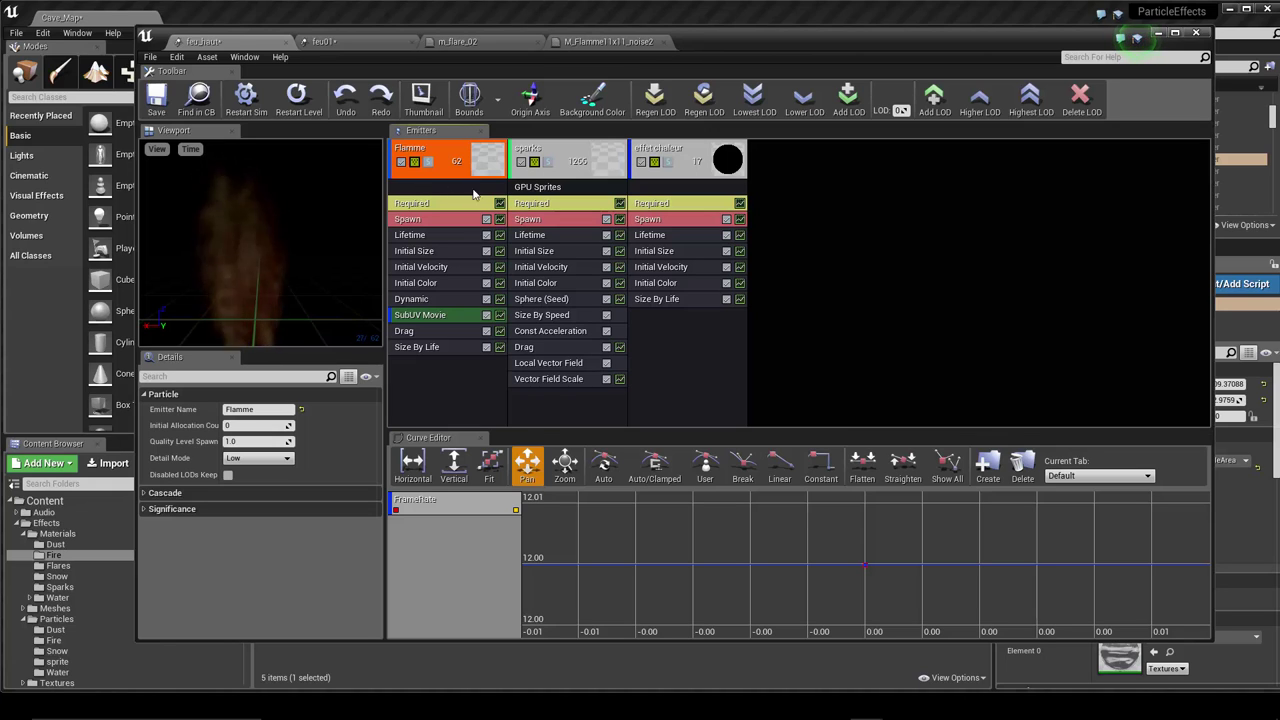
left_click_drag(715, 36, 654, 43)
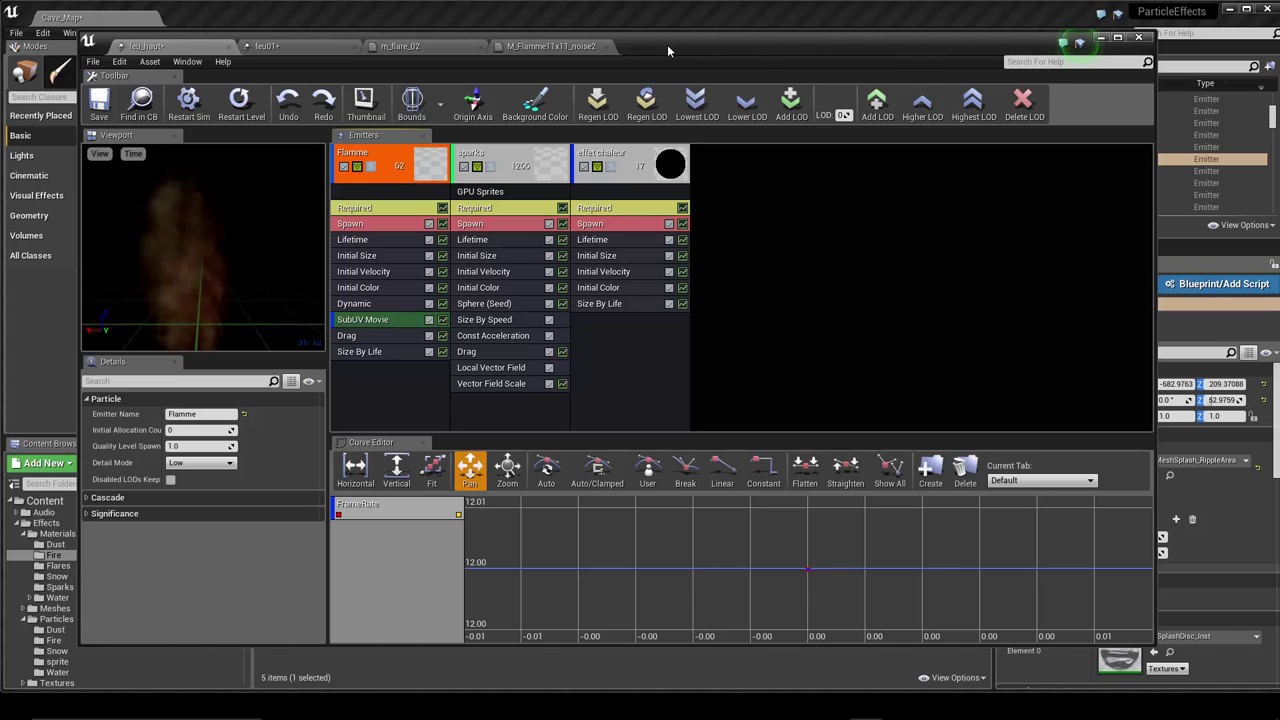
- Lower the feu_haut Cascade window and pull the camera back to view the burning fire in Cave_Map
left_click_drag(667, 46, 693, 494)
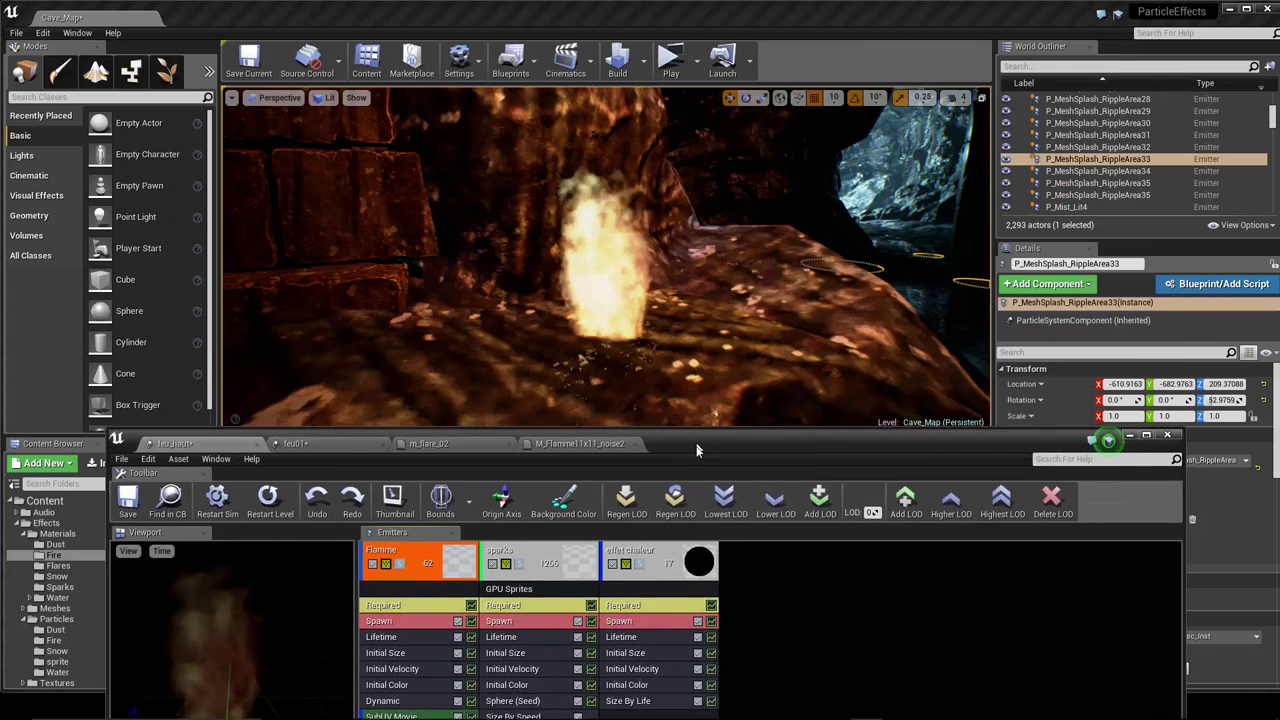
scroll(660, 284, "down", 10)
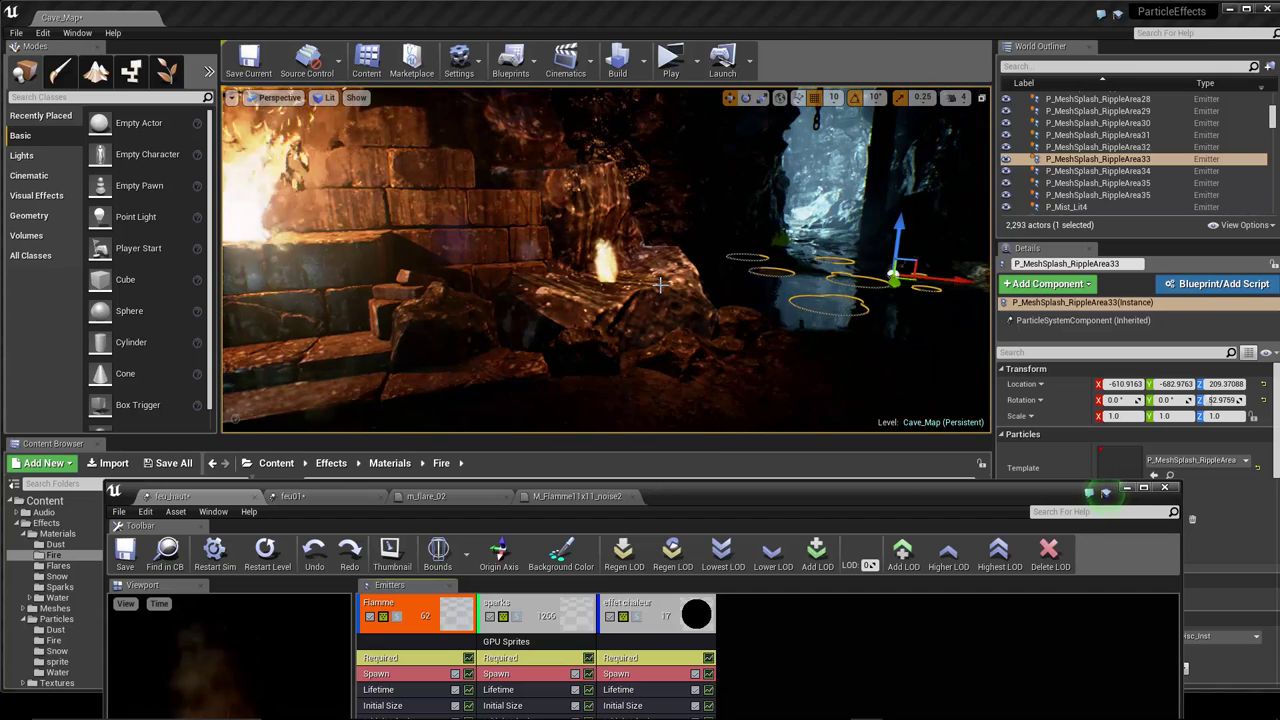